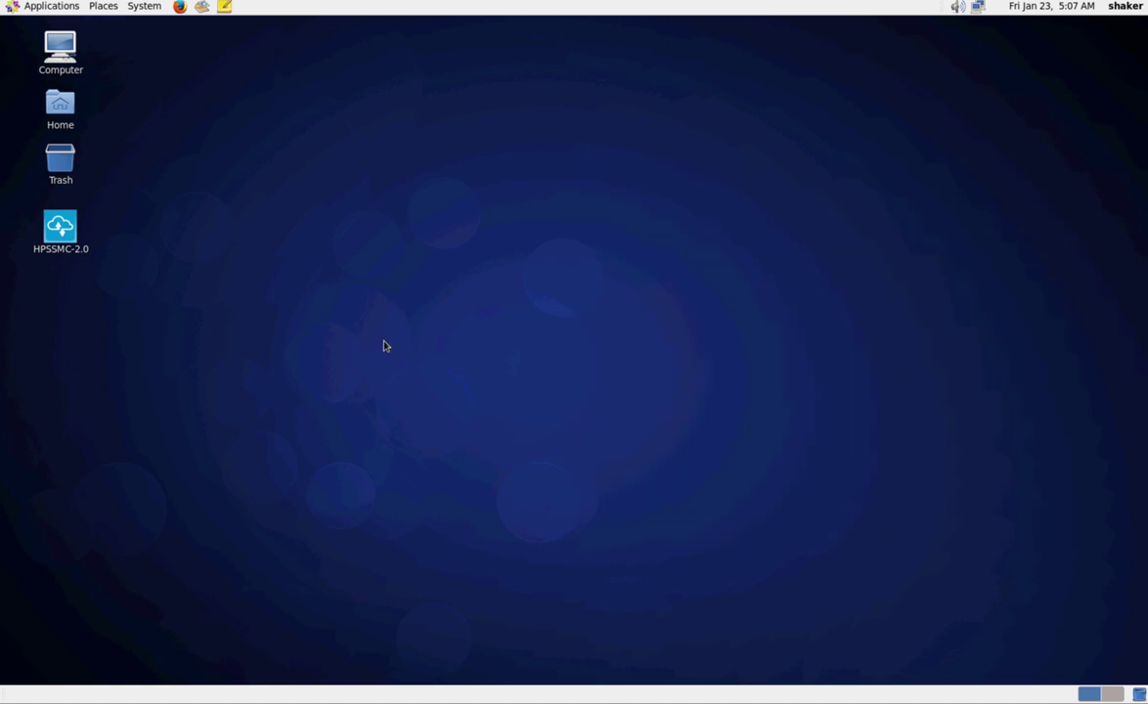
- Open a terminal from the desktop and switch to root with su -
right_click(300, 322)
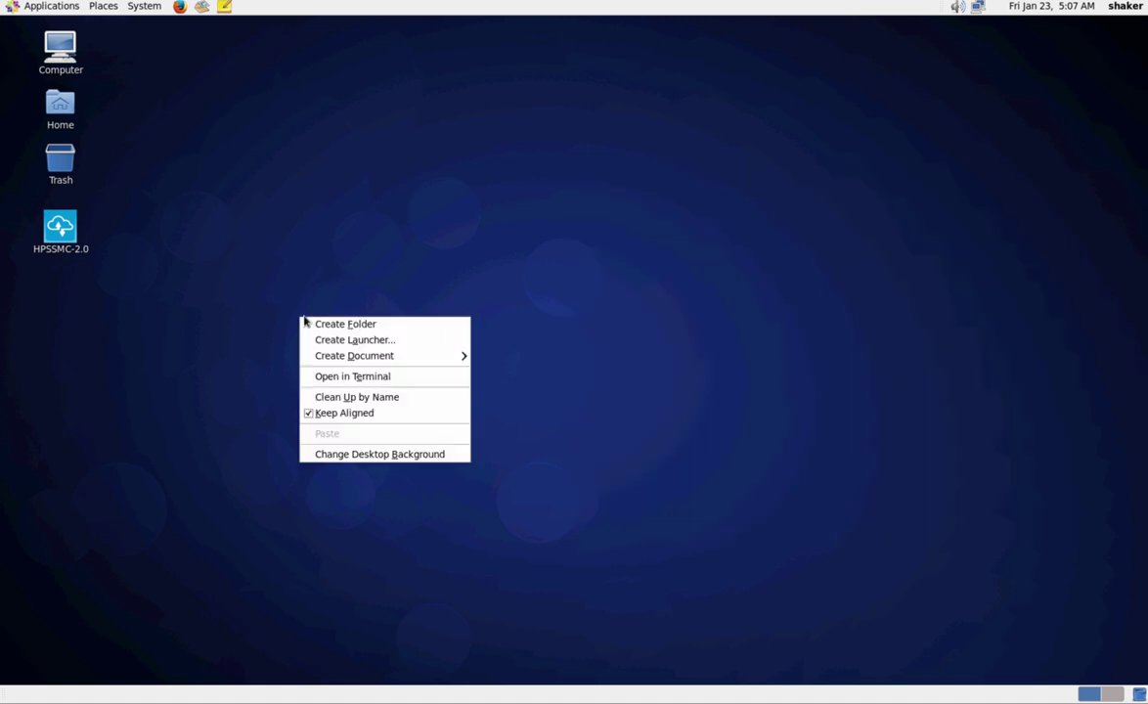
left_click(386, 379)
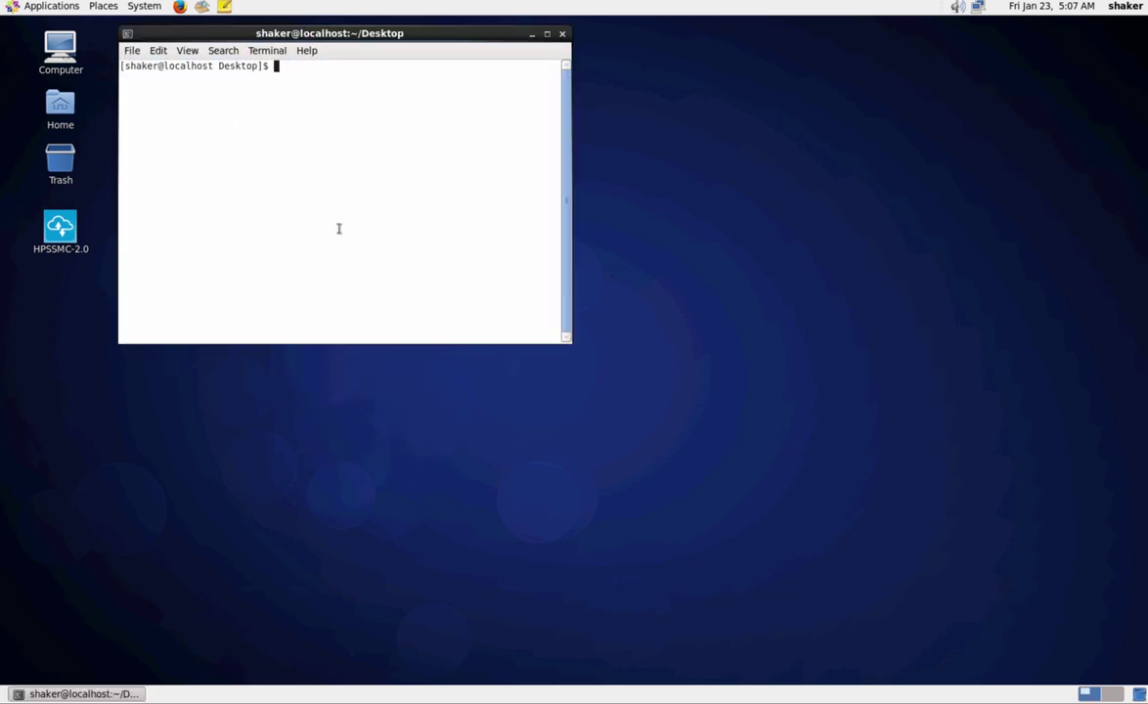
type("sudo")
key("BackSpace")
key("BackSpace")
key("BackSpace")
type("u -")
key("Return")
key("Return")
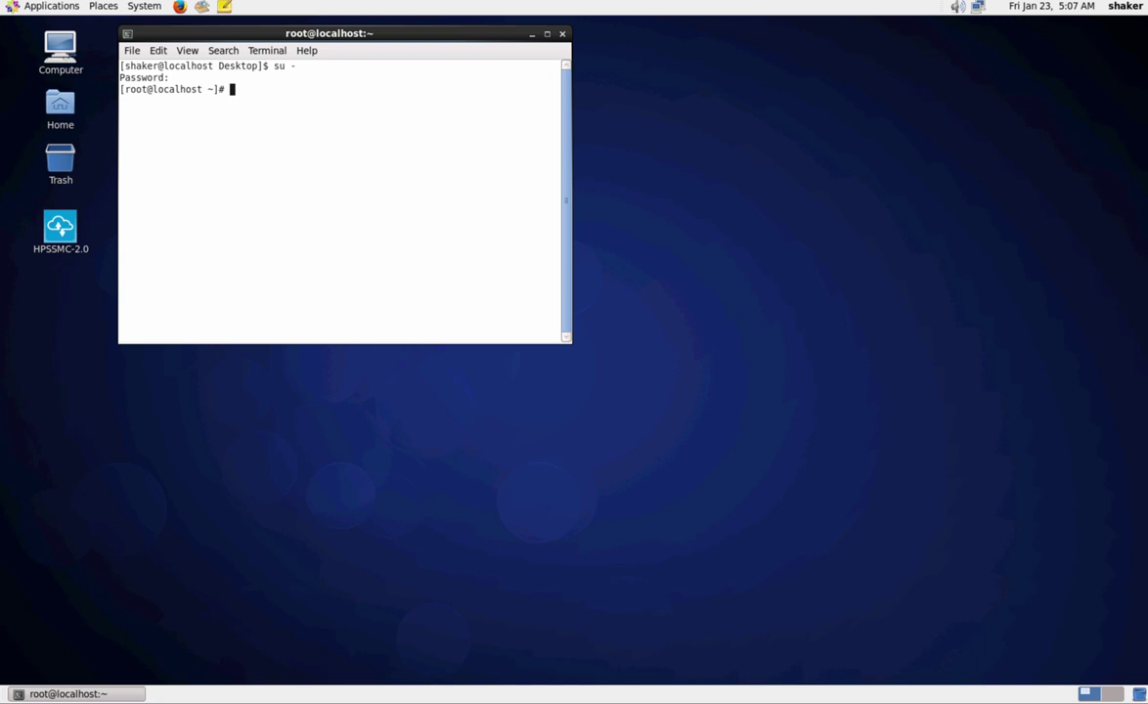
- Change into /media/HPSSMC-2.0 and list the installer files there
type("cd /media/")
key("Tab")
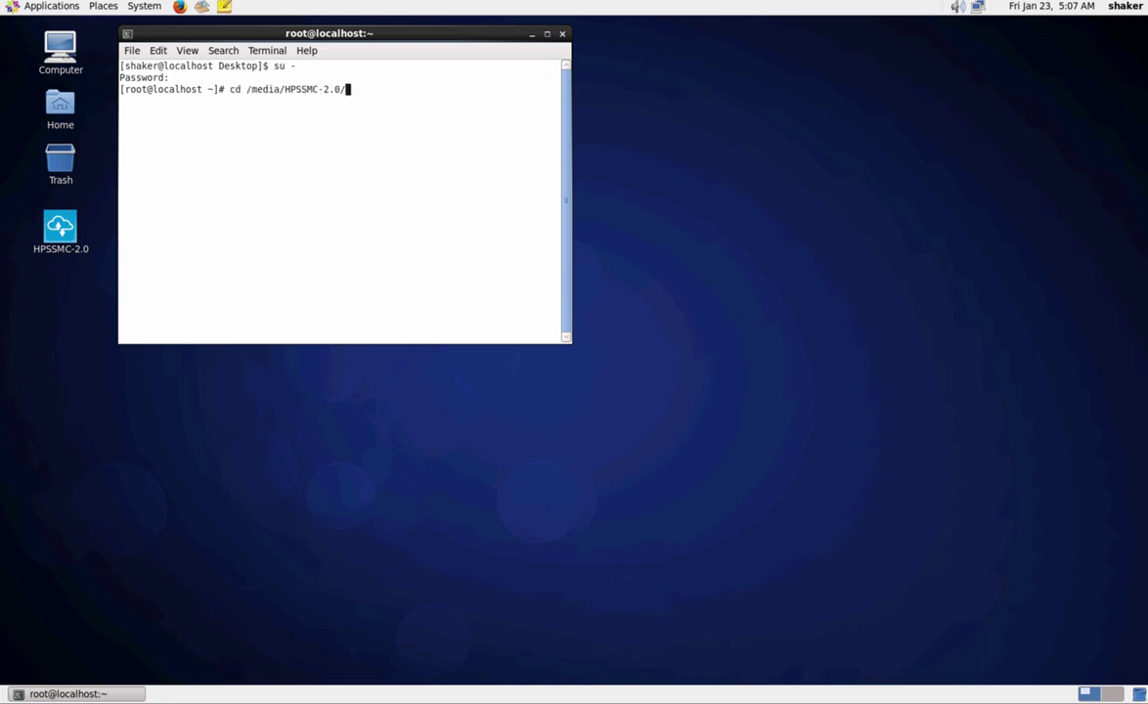
key("Return")
type("ls")
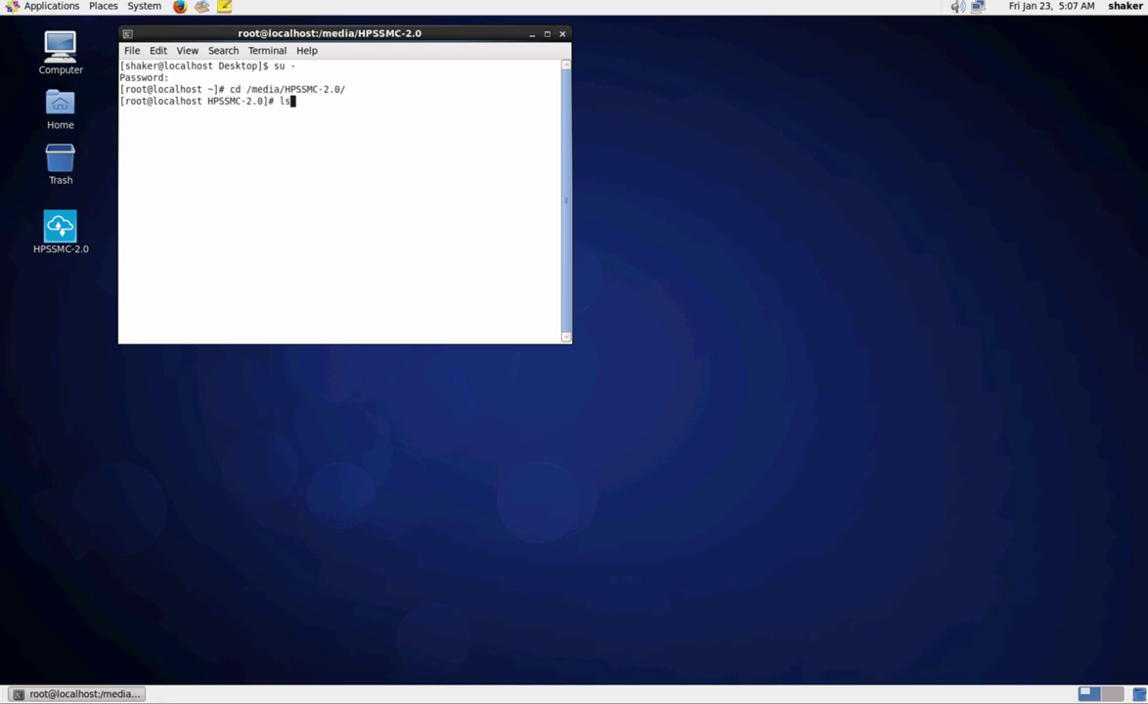
key("Return")
key("Return")
key("Return")
key("Return")
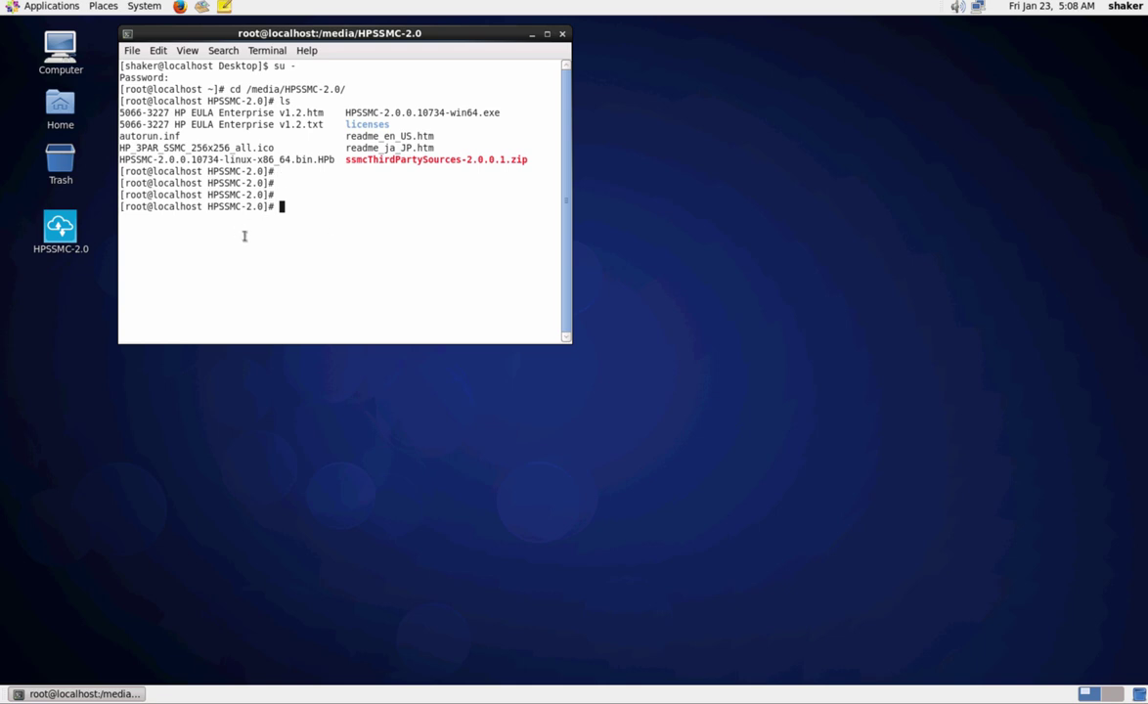
- Run sh HPSSMC-2.0.0.10734-linux-x86_64.bin.HPb, pasting the copied installer file name after sh
left_click_drag(333, 160, 318, 159)
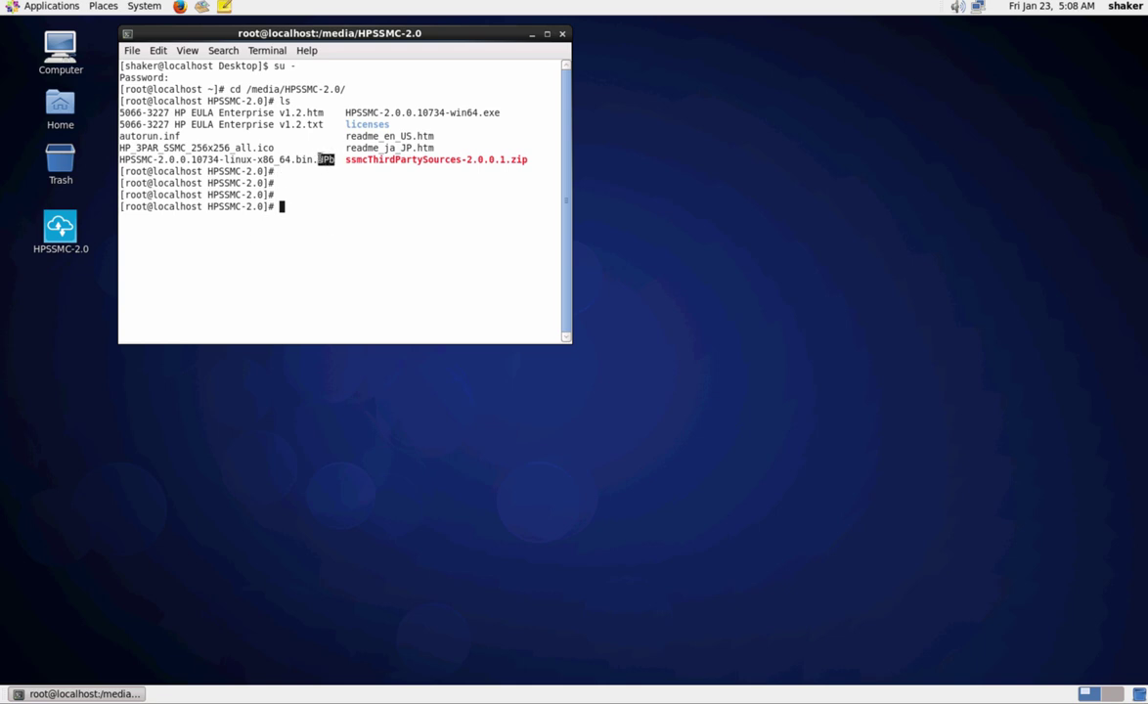
left_click(303, 252)
type("sh")
left_click_drag(119, 159, 334, 159)
right_click(334, 161)
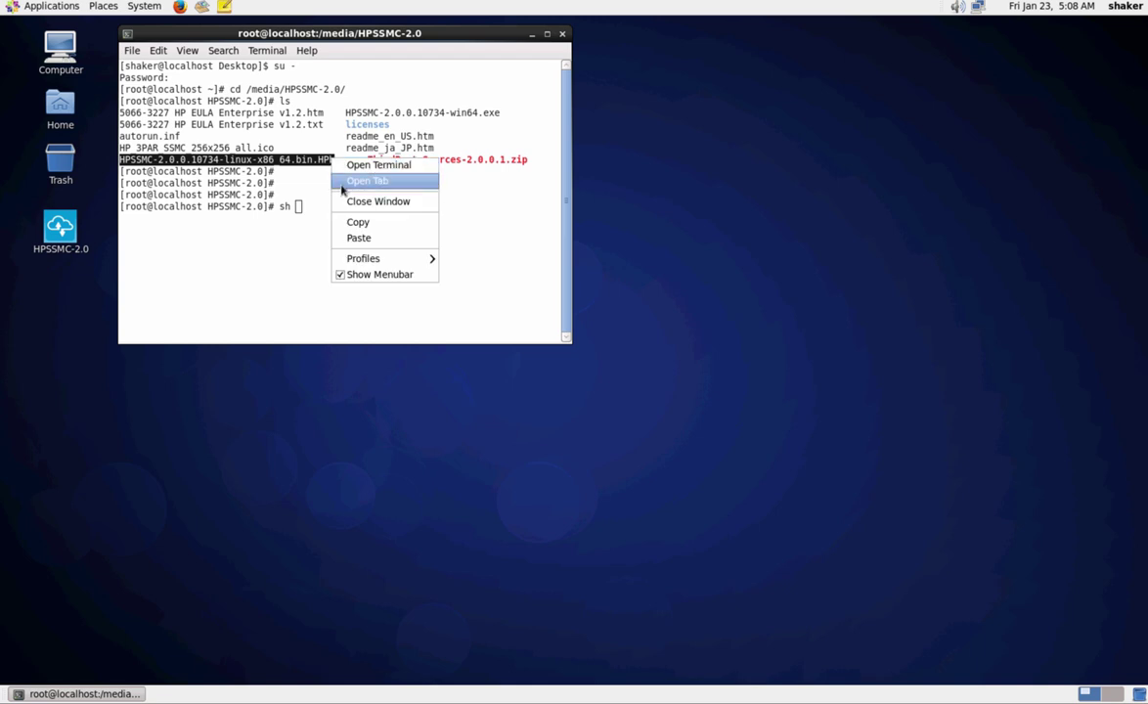
left_click(350, 222)
right_click(350, 221)
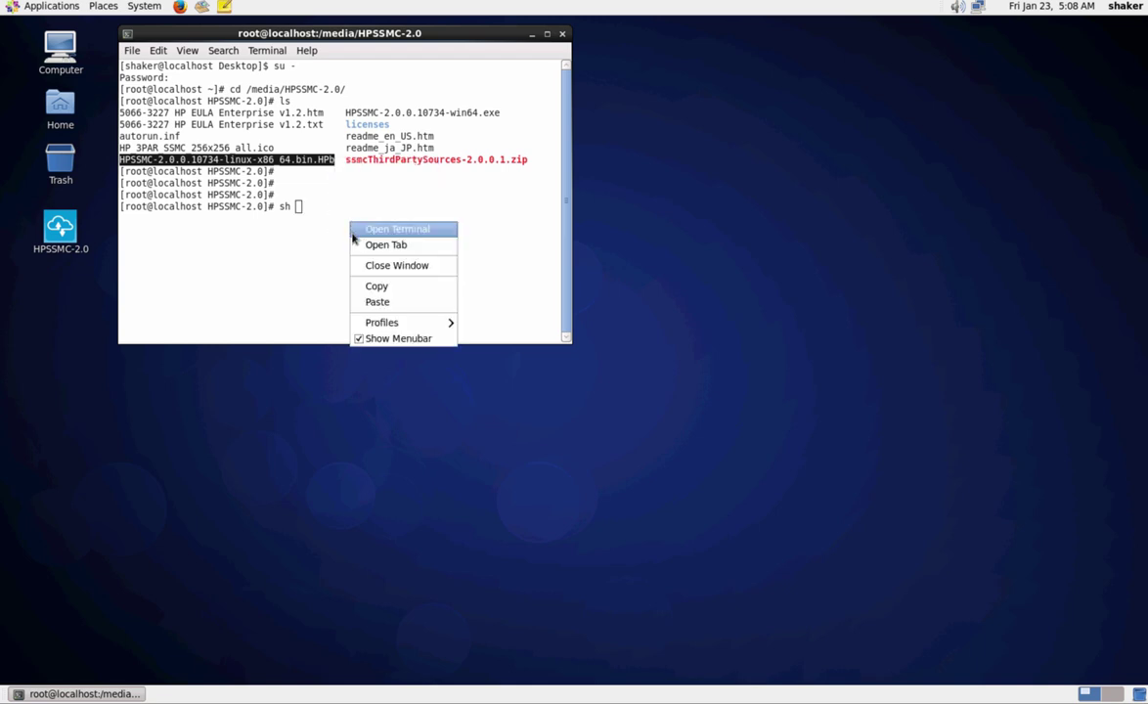
left_click(366, 298)
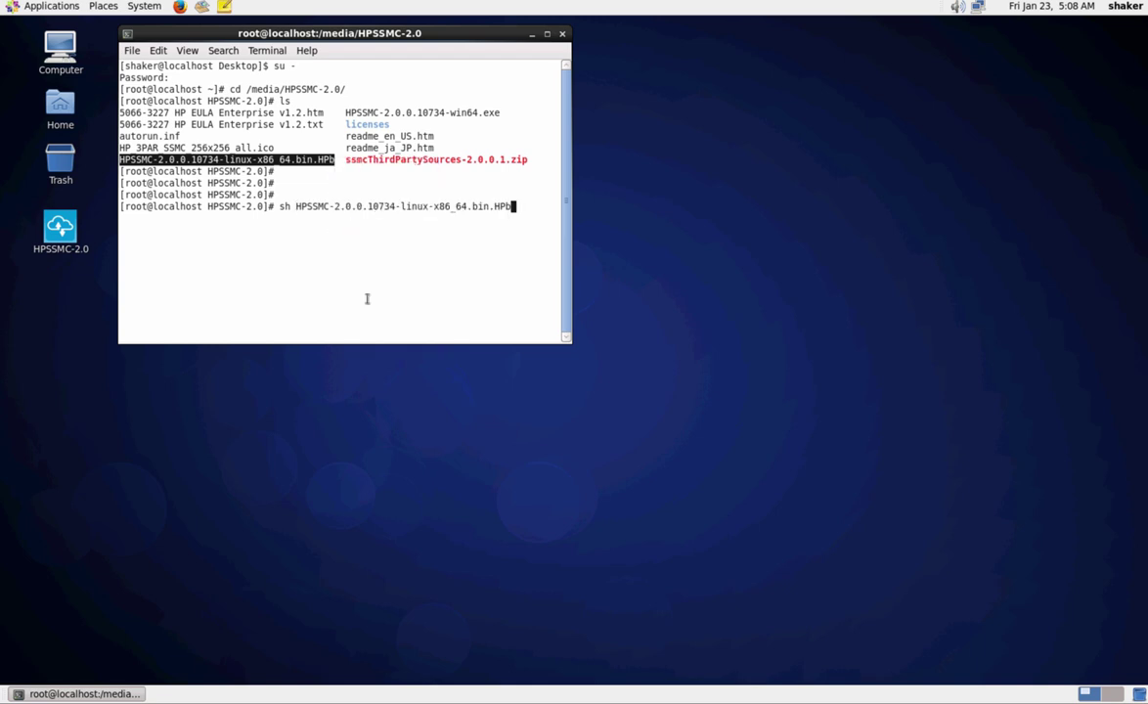
key("Return")
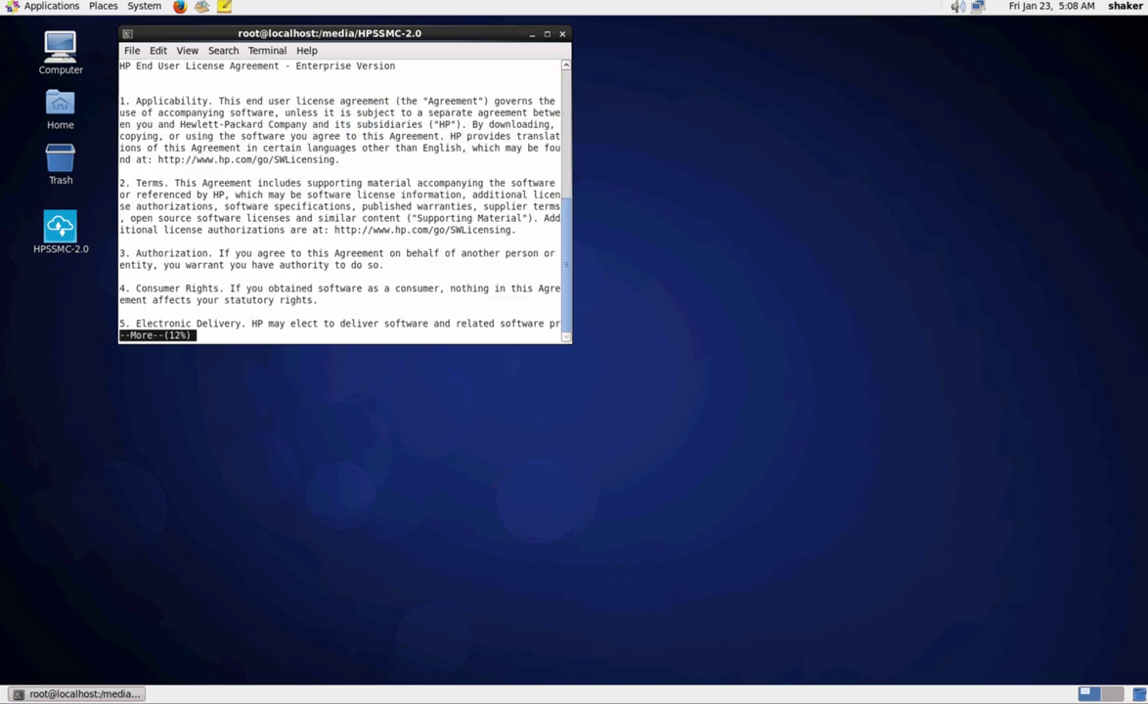
- Accept the HP EULA with yes, keep default port 8443, and answer yes to continue
key("space")
key("space")
key("space")
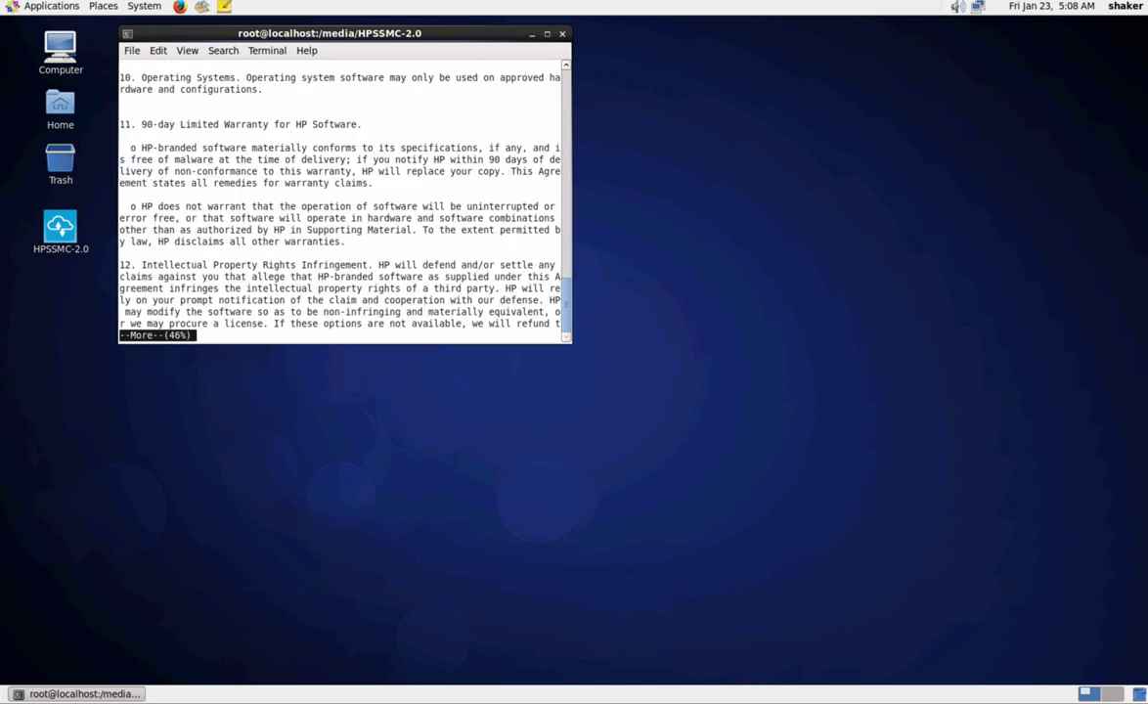
key("space")
key("space")
key("space")
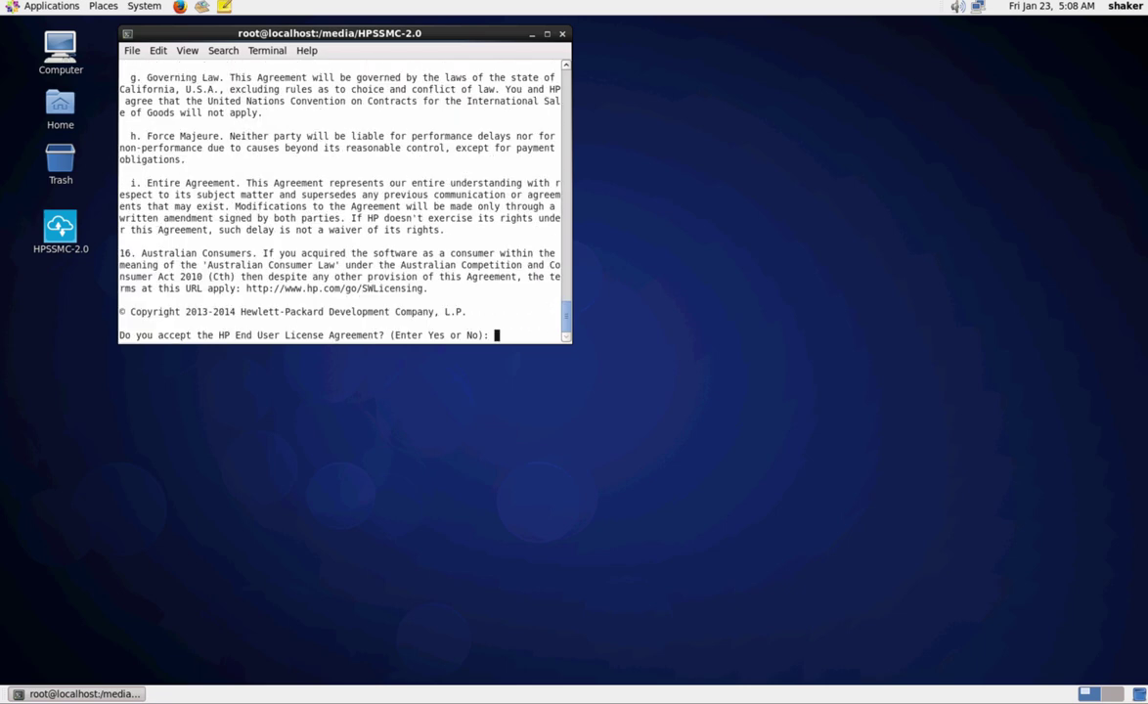
type("yes")
key("Return")
key("Return")
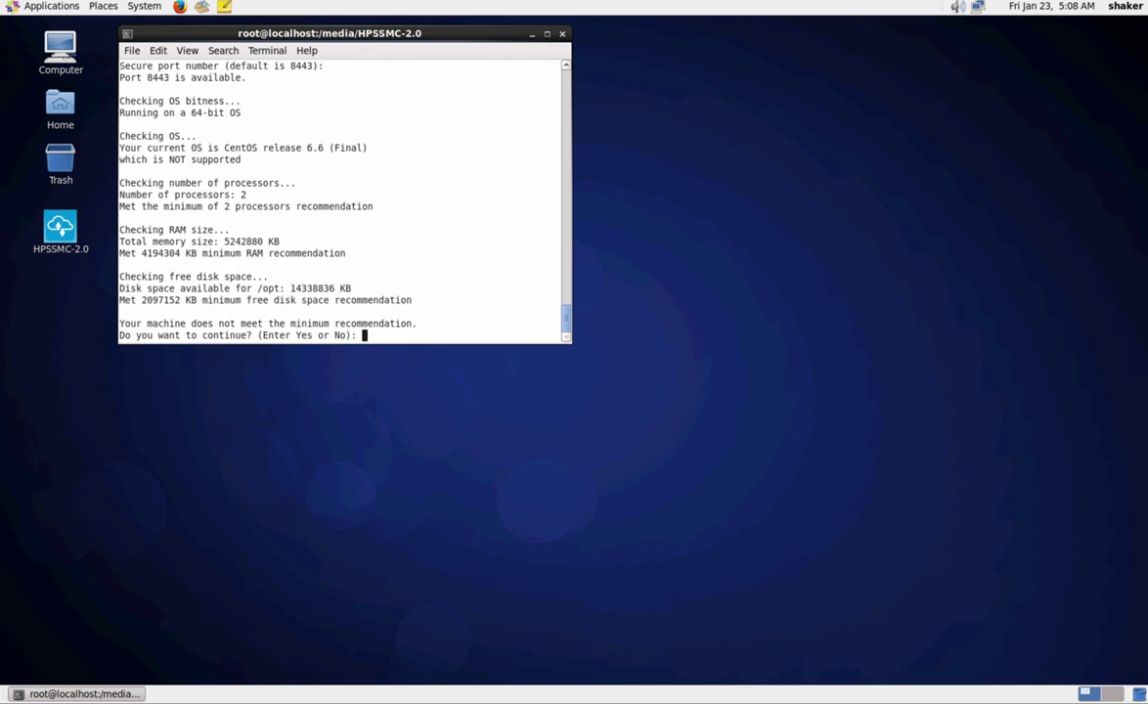
type("yes")
key("Return")
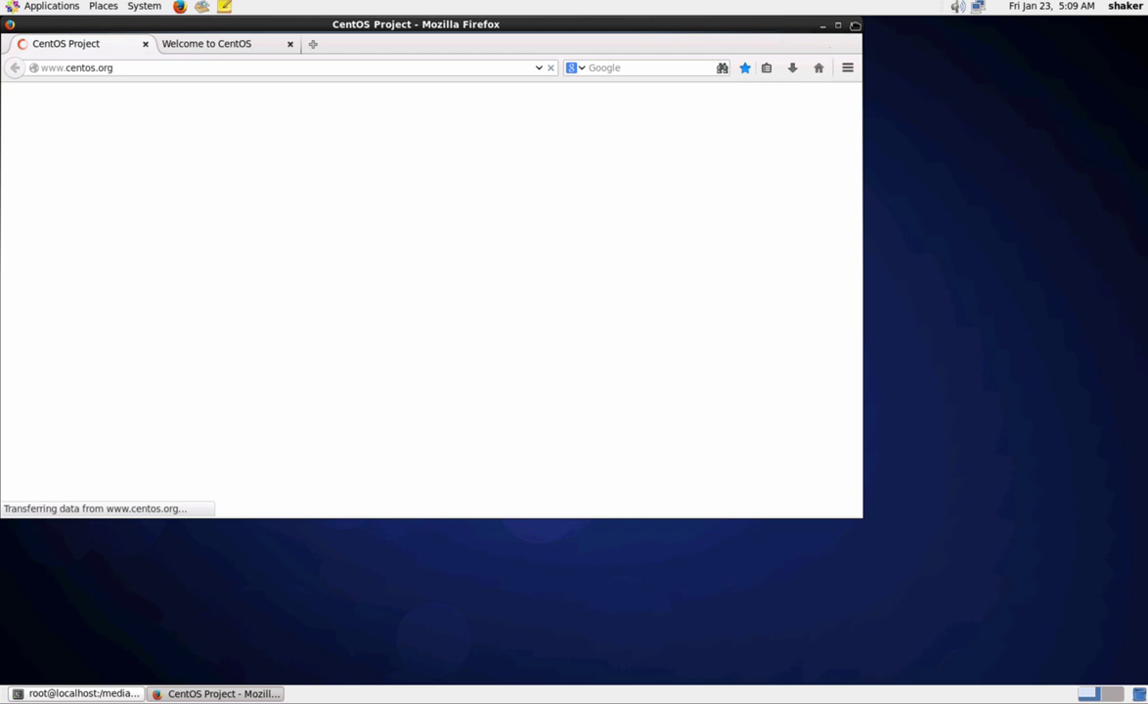
- Close the CentOS Firefox window with both tabs, then start Firefox again
left_click_drag(352, 30, 790, 182)
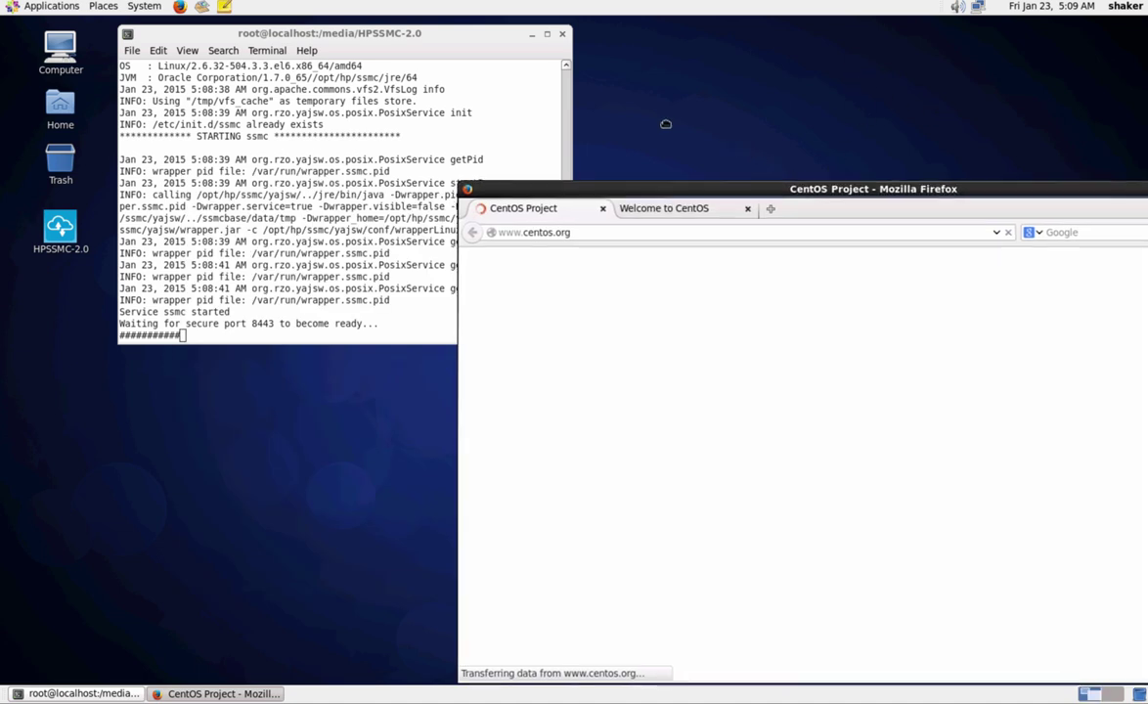
left_click_drag(667, 124, 670, 127)
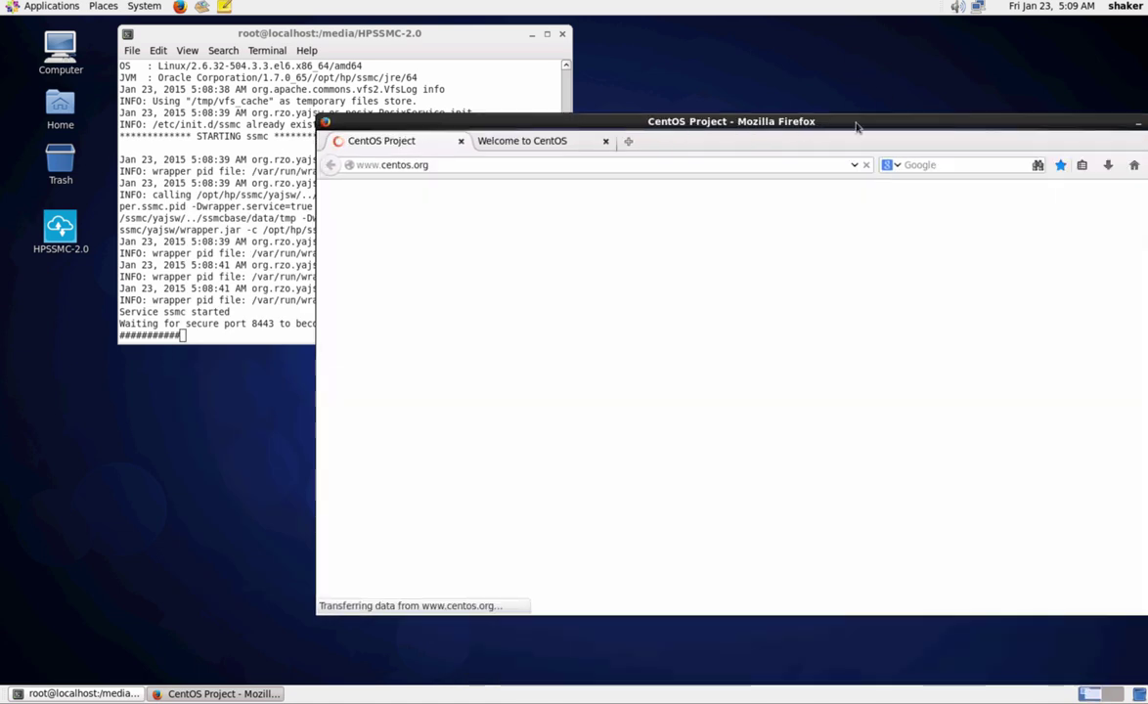
left_click_drag(891, 123, 811, 112)
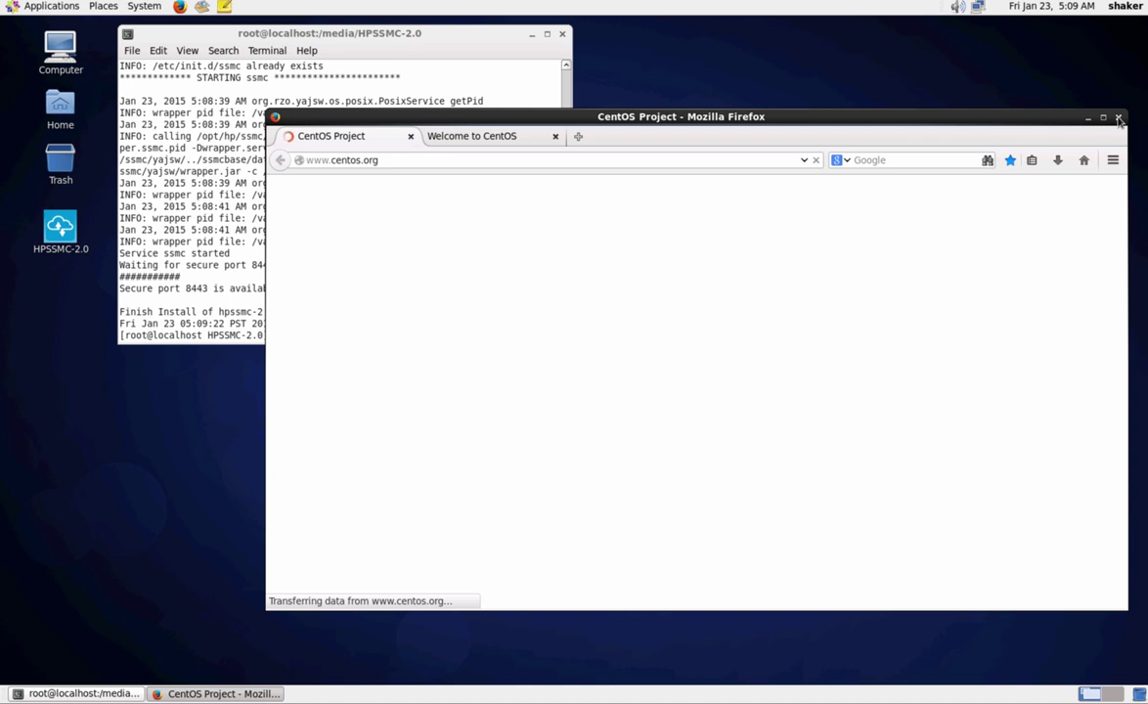
left_click(1119, 118)
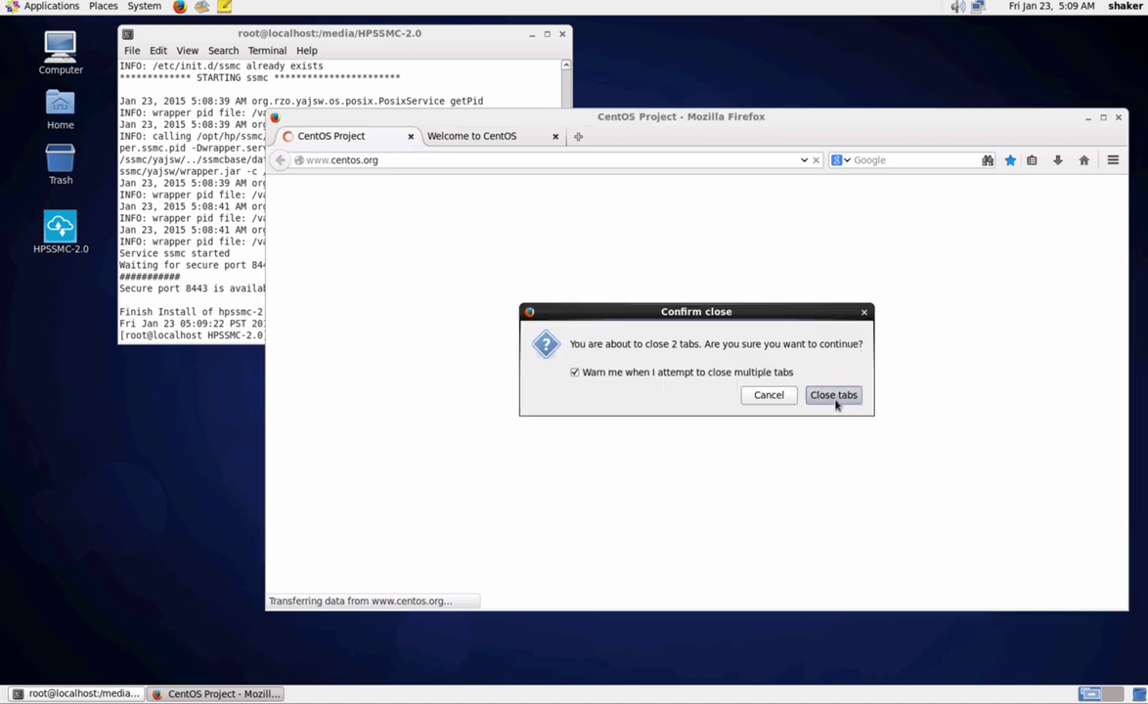
left_click(833, 397)
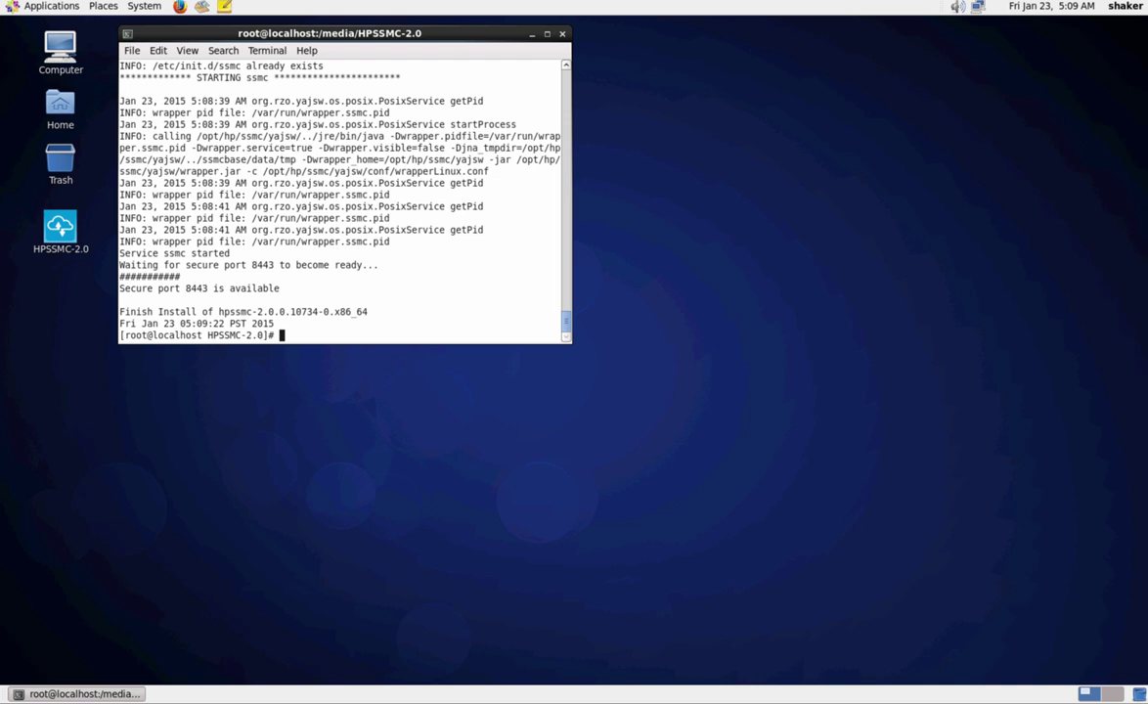
left_click(179, 7)
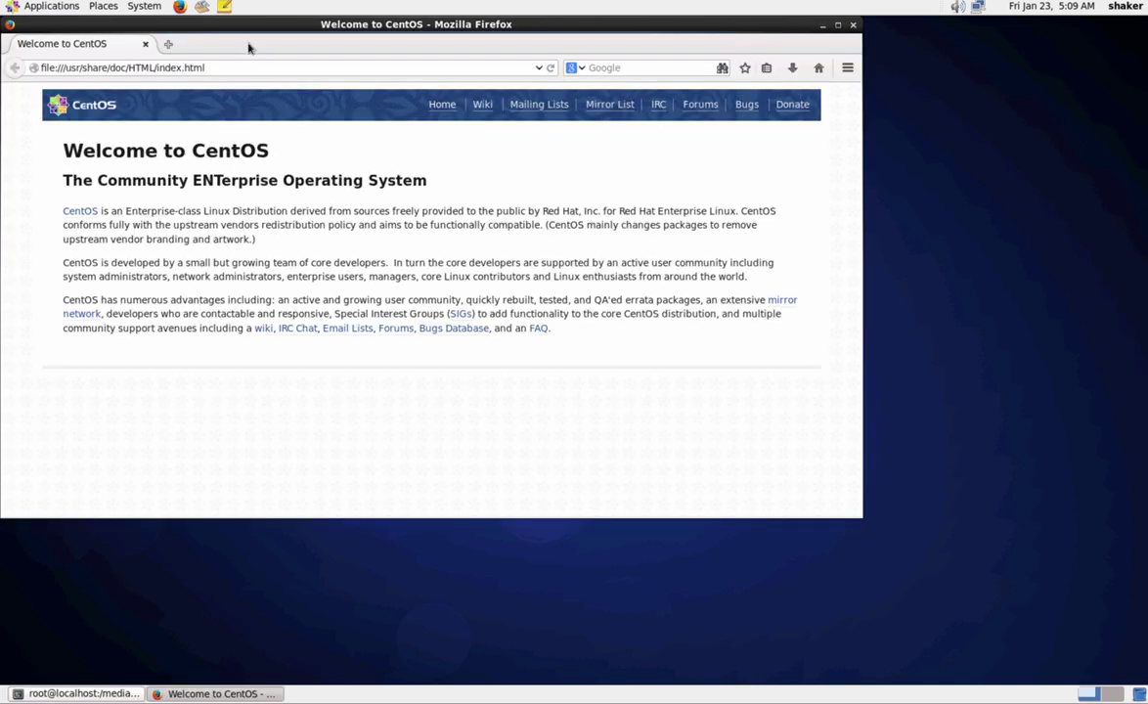
left_click_drag(225, 24, 334, 100)
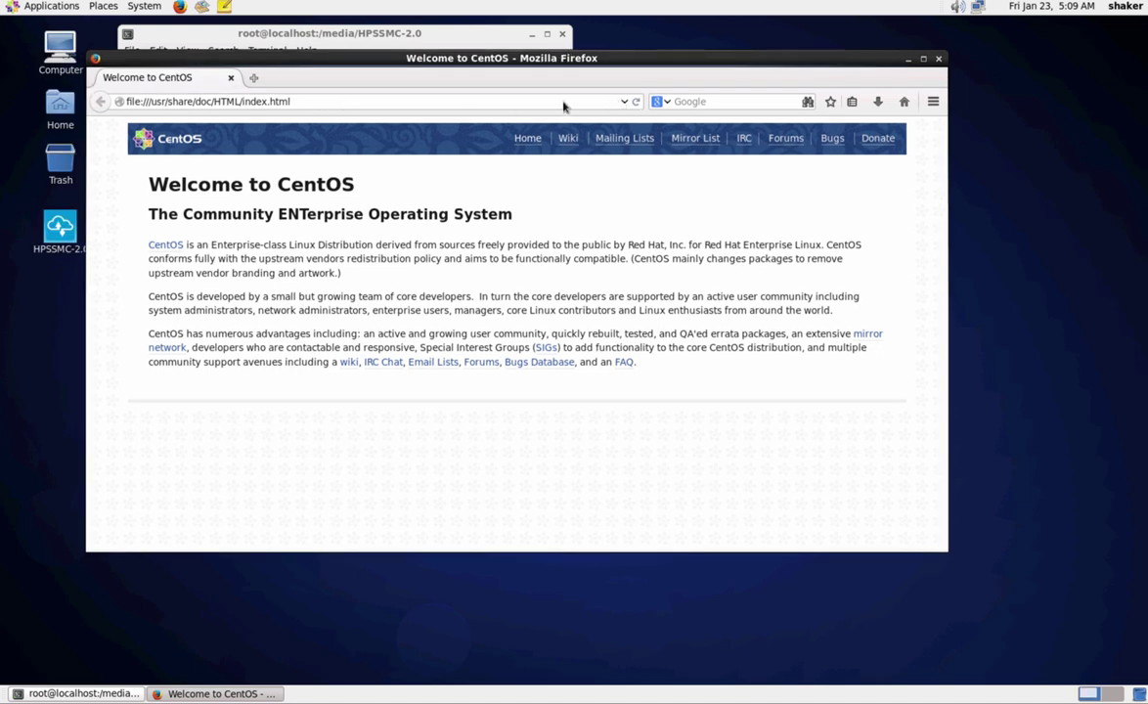
left_click(384, 99)
left_click_drag(384, 99, 123, 99)
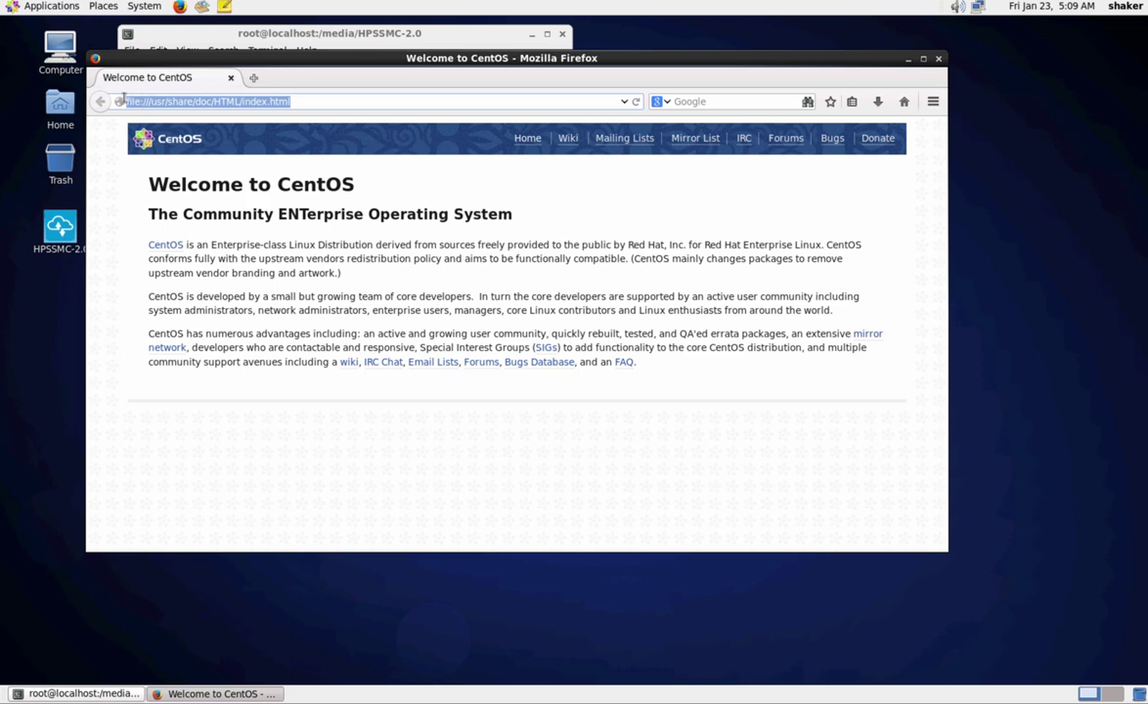
type("https")
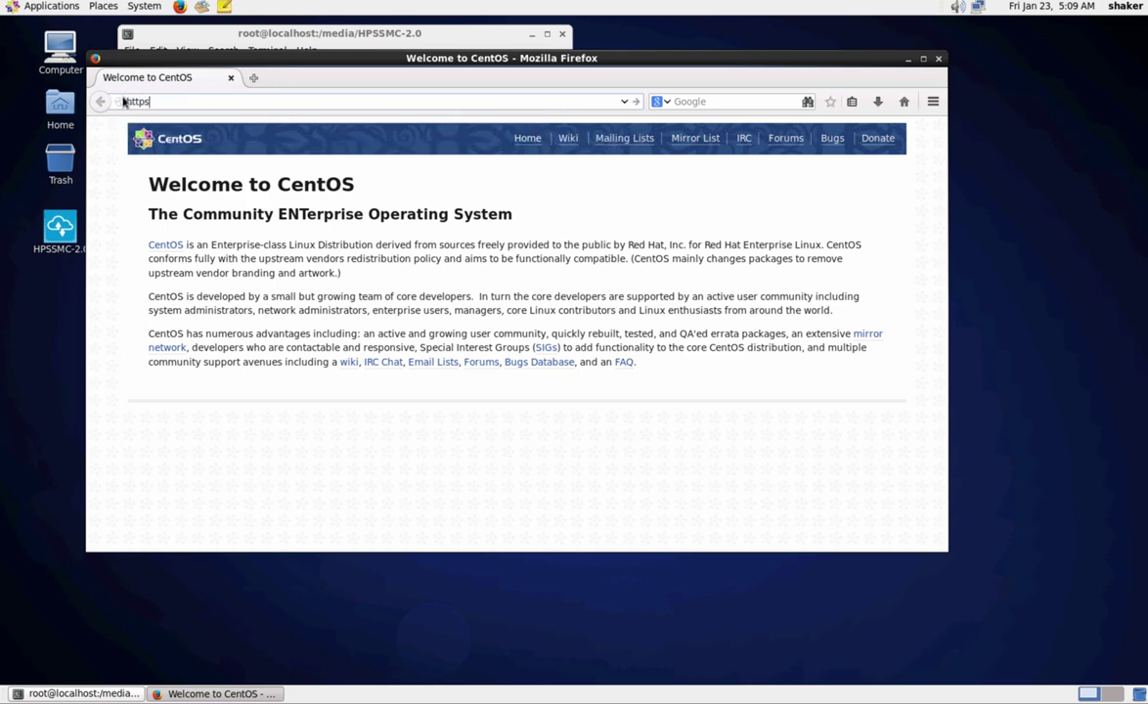
type("://localhost")
type(":8443")
key("Return")
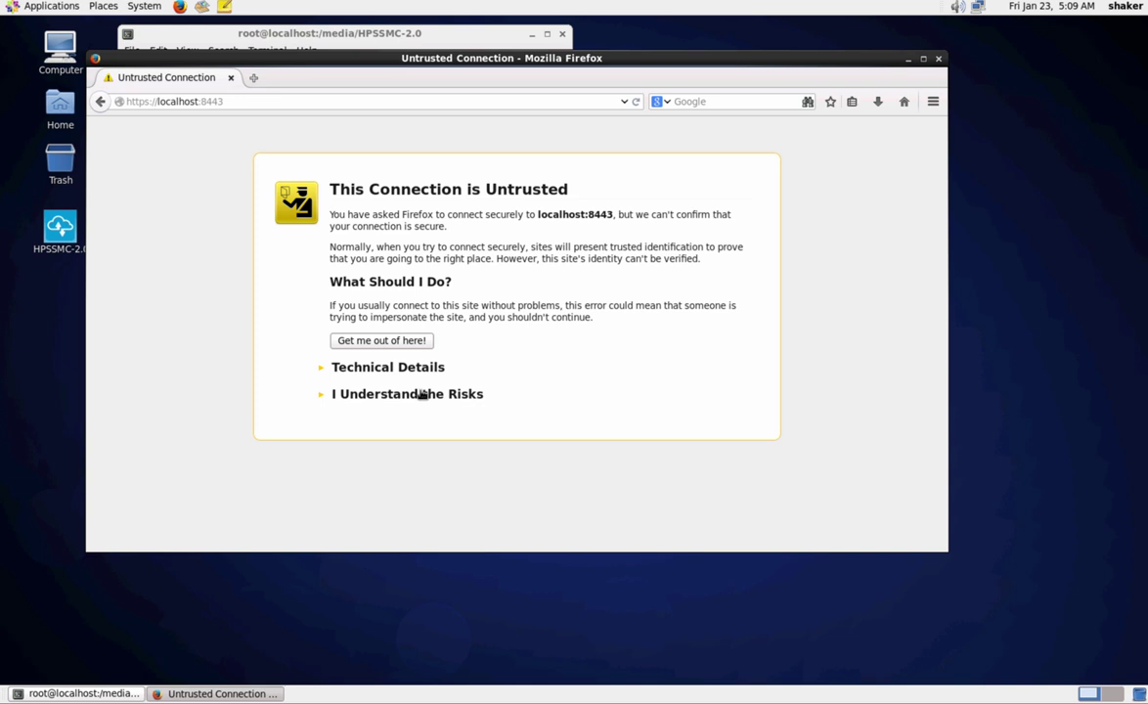
- Add and confirm a security exception for the localhost:8443 certificate
left_click(422, 394)
left_click(391, 500)
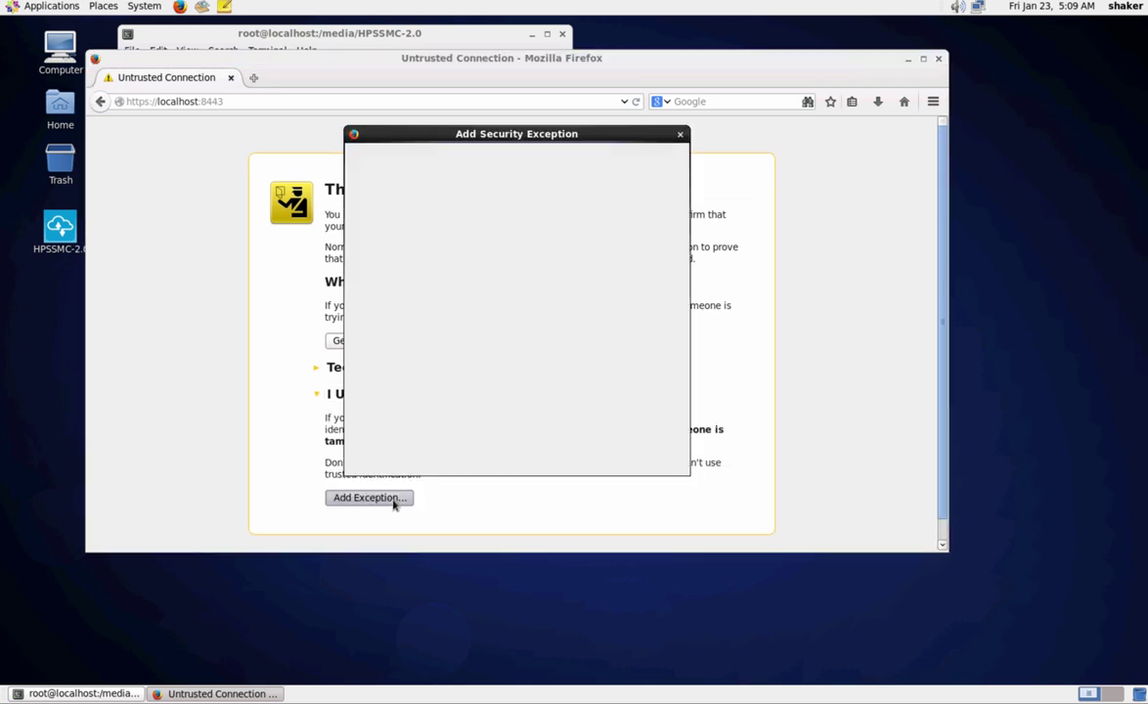
left_click(423, 456)
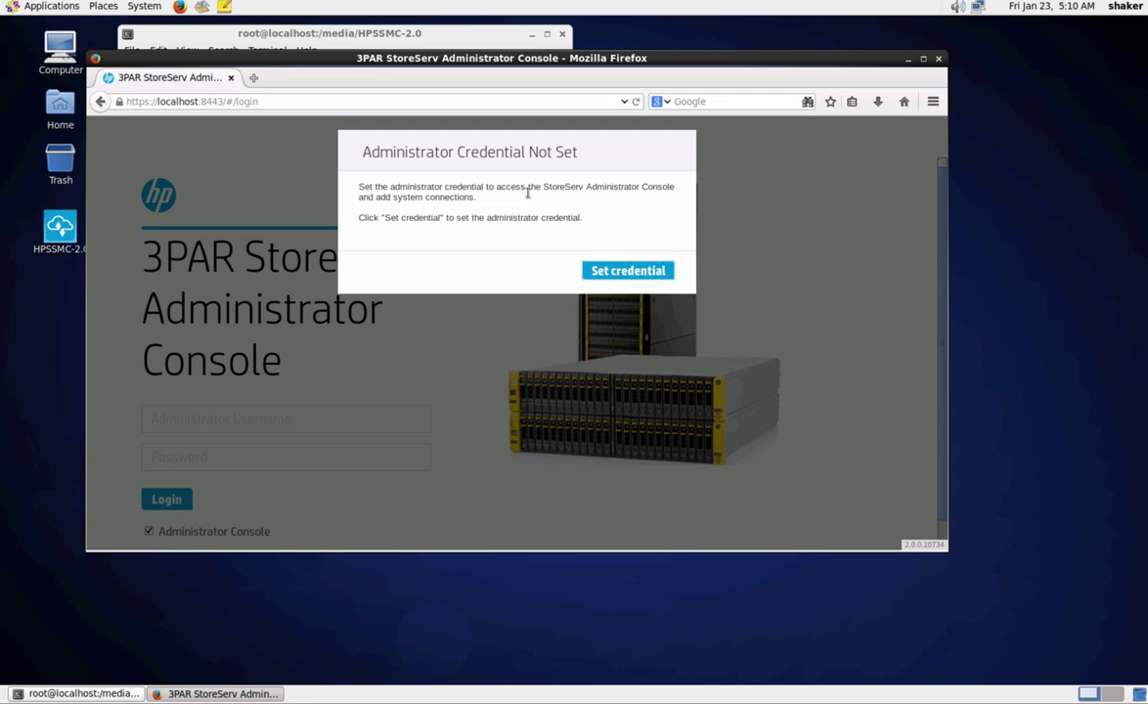
- Set a new password for the admin user, confirm it, and submit
left_click(653, 272)
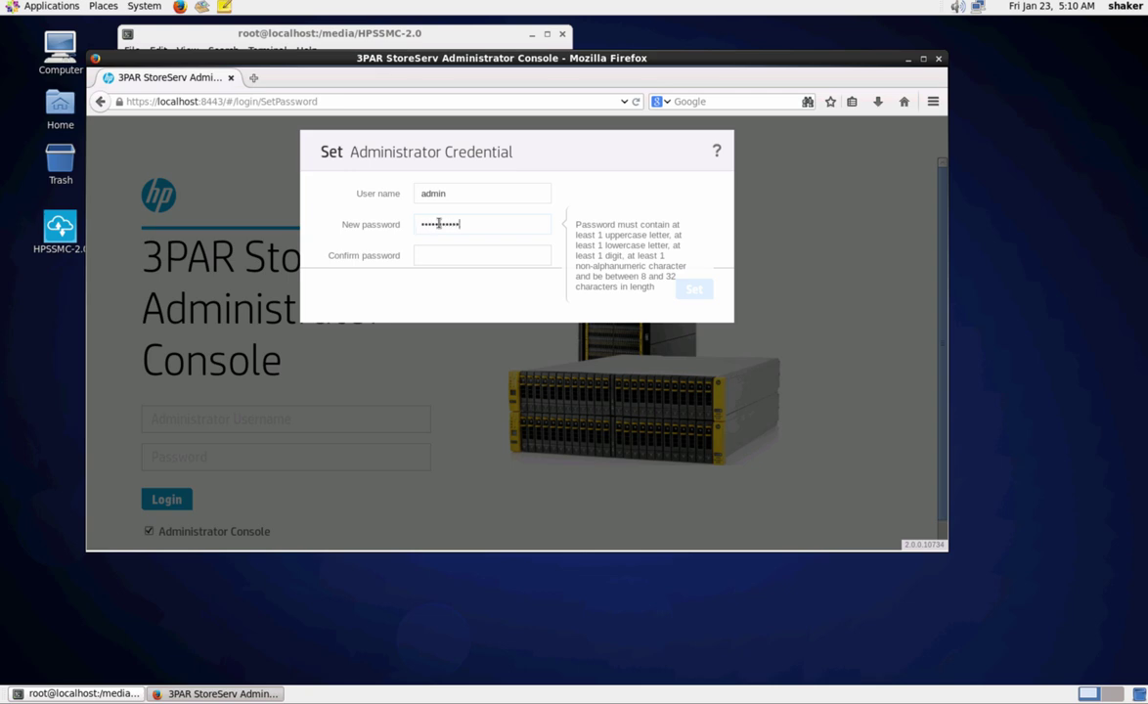
key("Tab")
type("••••••••")
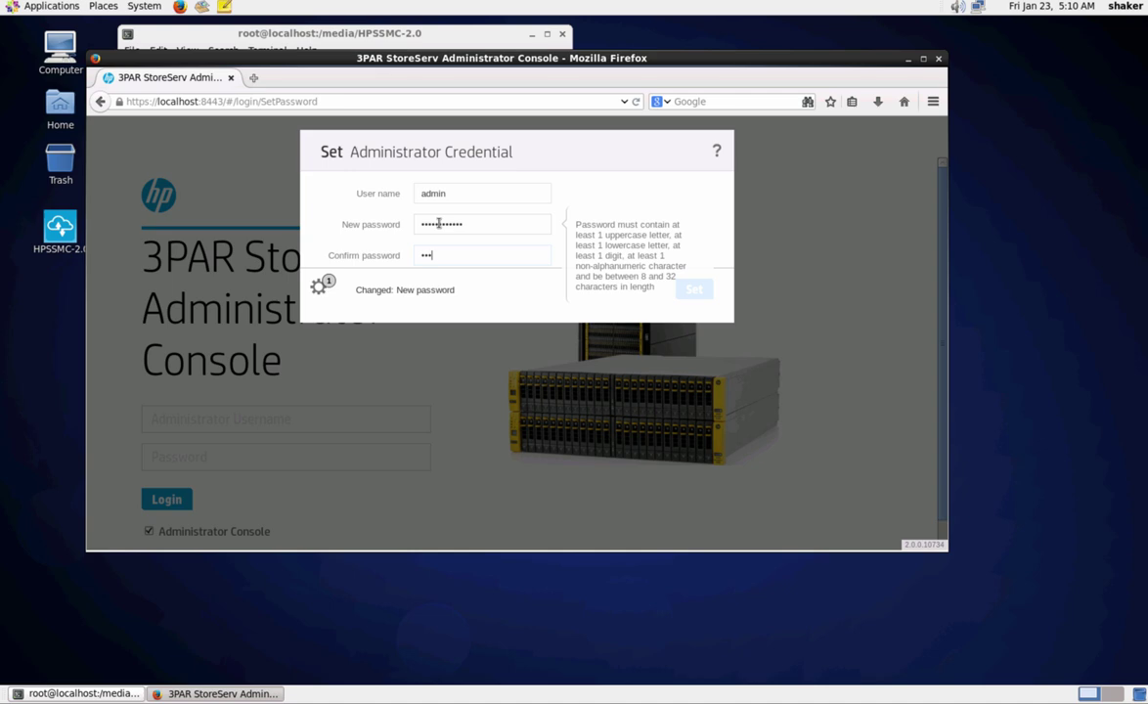
type("•••")
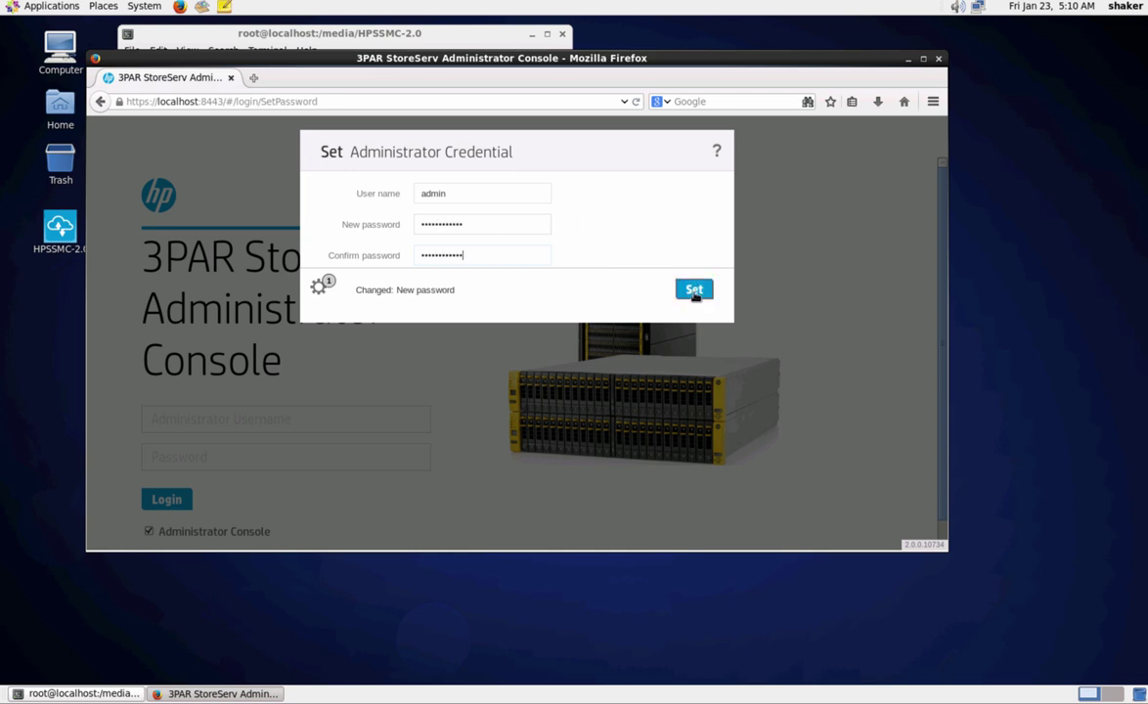
key("Return")
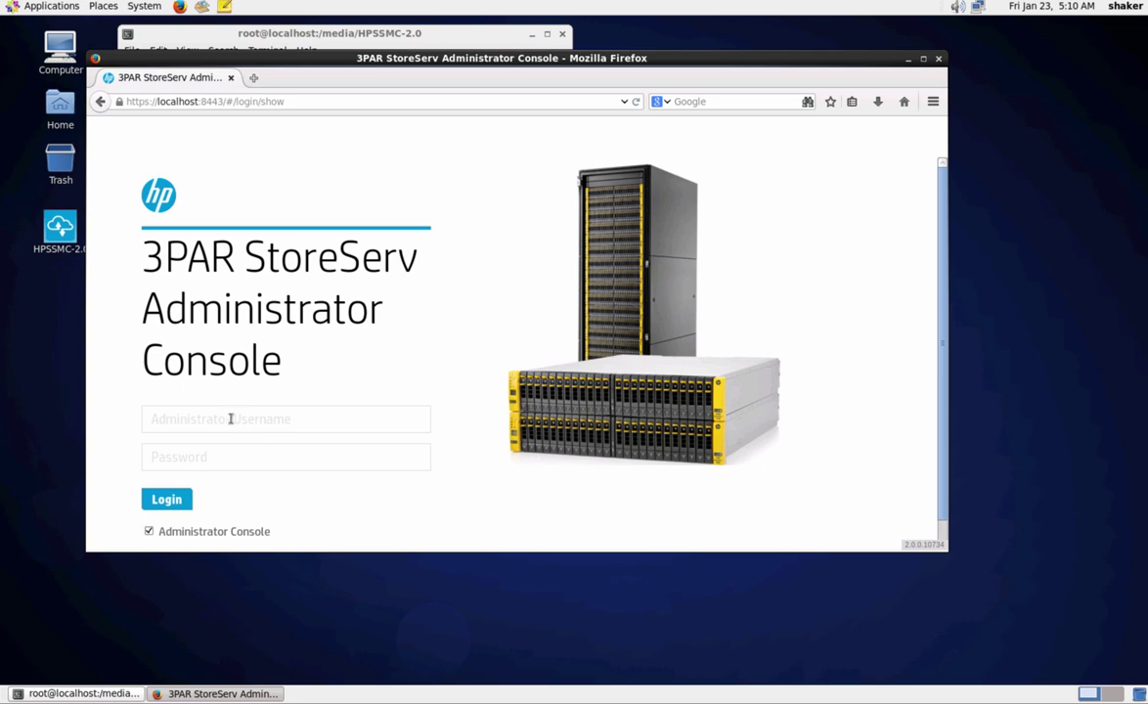
- Log in to the Administrator Console as admin with the new password
left_click(229, 418)
type("admin")
key("Tab")
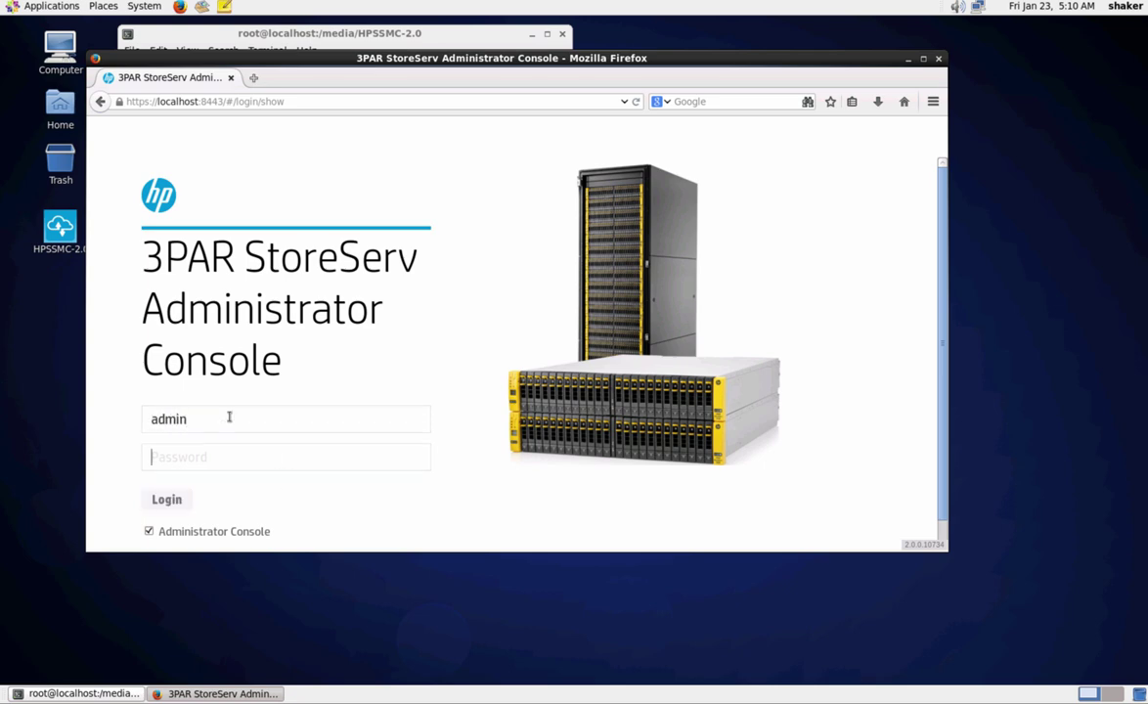
type("p")
type("********")
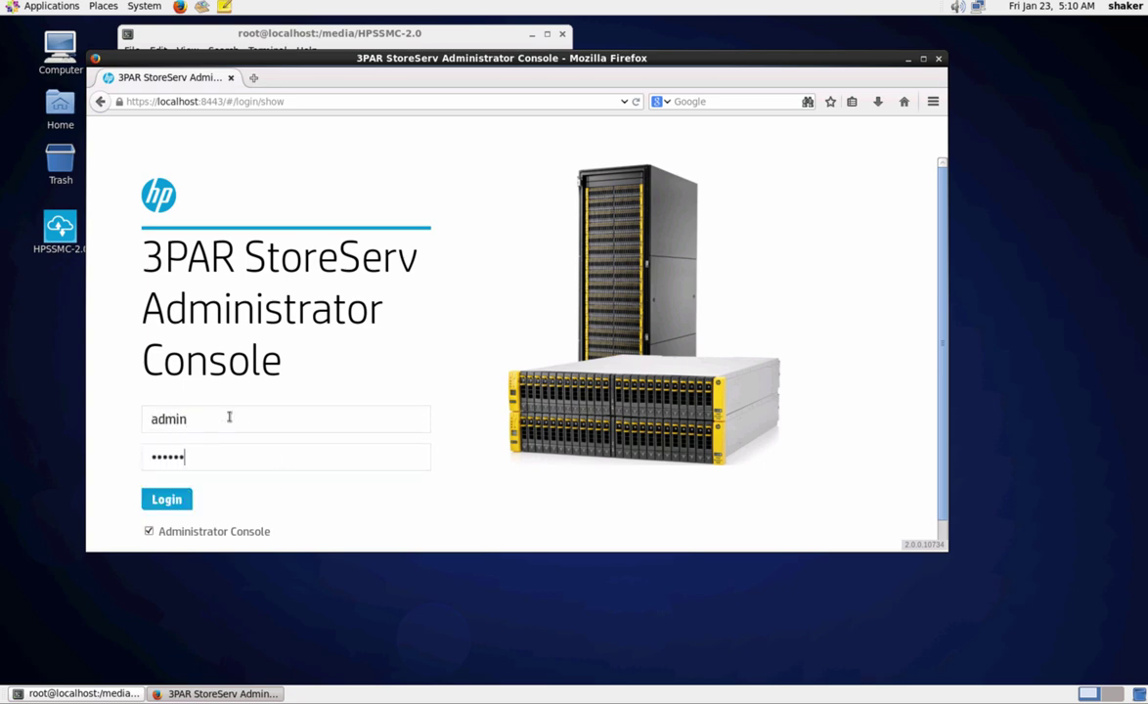
key("Return")
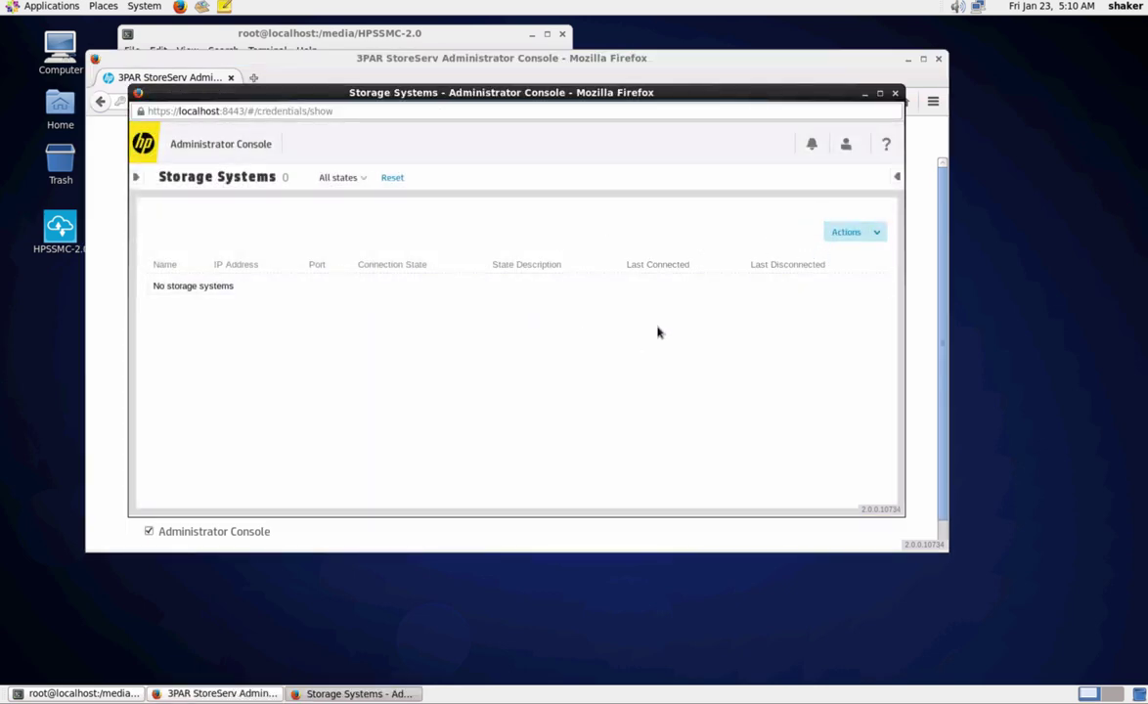
- Start adding storage systems and enter addresses 192.168.46.65 and 192.168.47.63
left_click(876, 232)
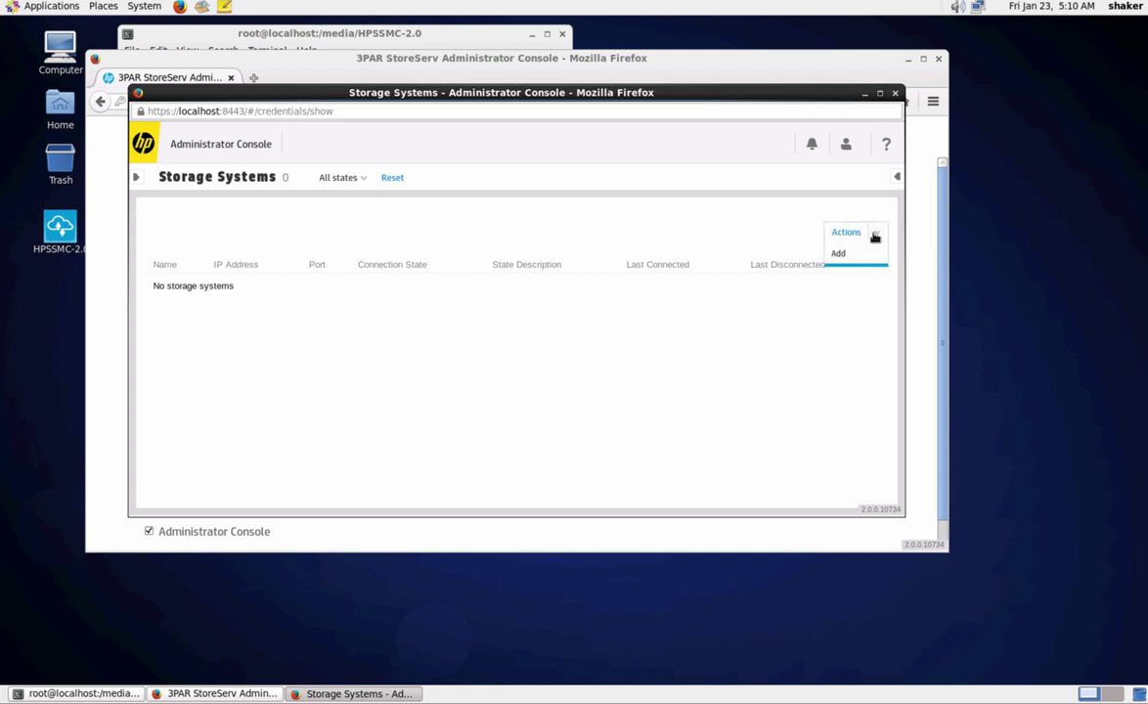
left_click(839, 252)
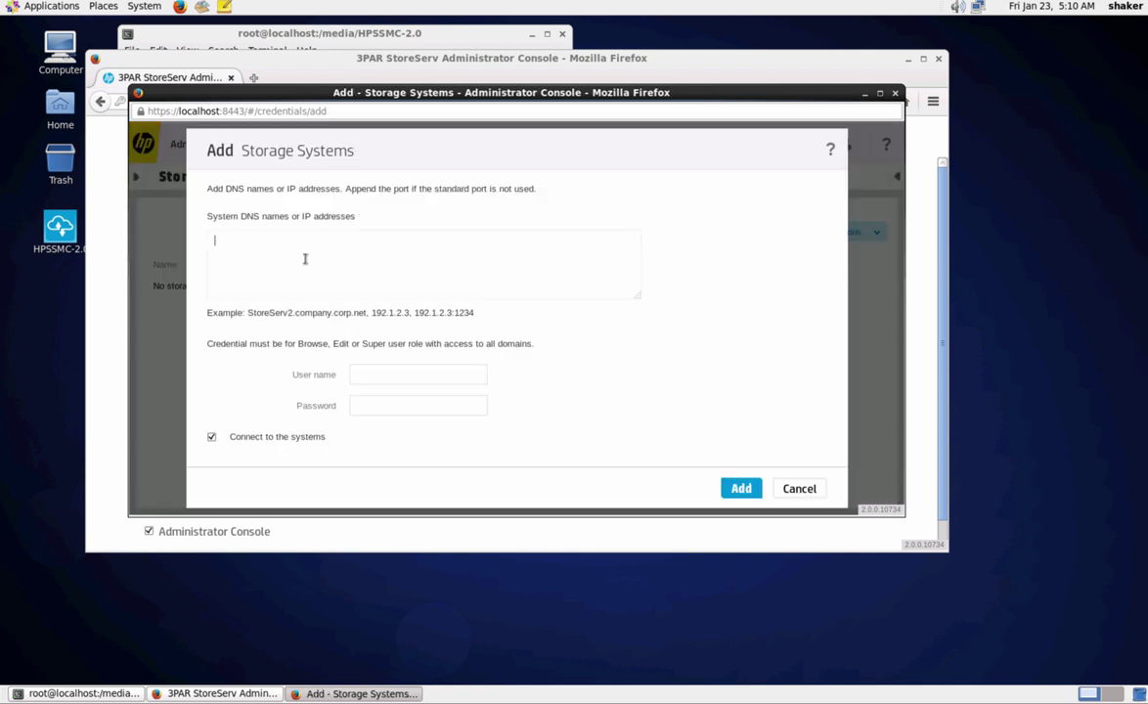
type("1")
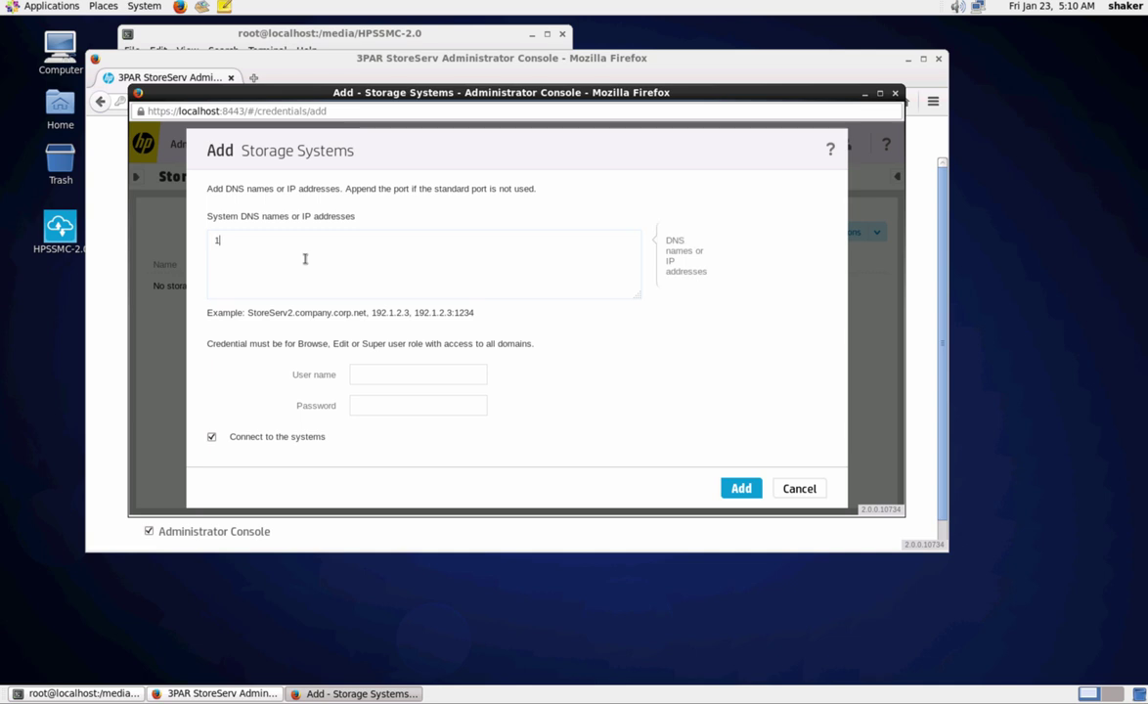
type("92.168.46.65, 192.168.47.6")
type("3")
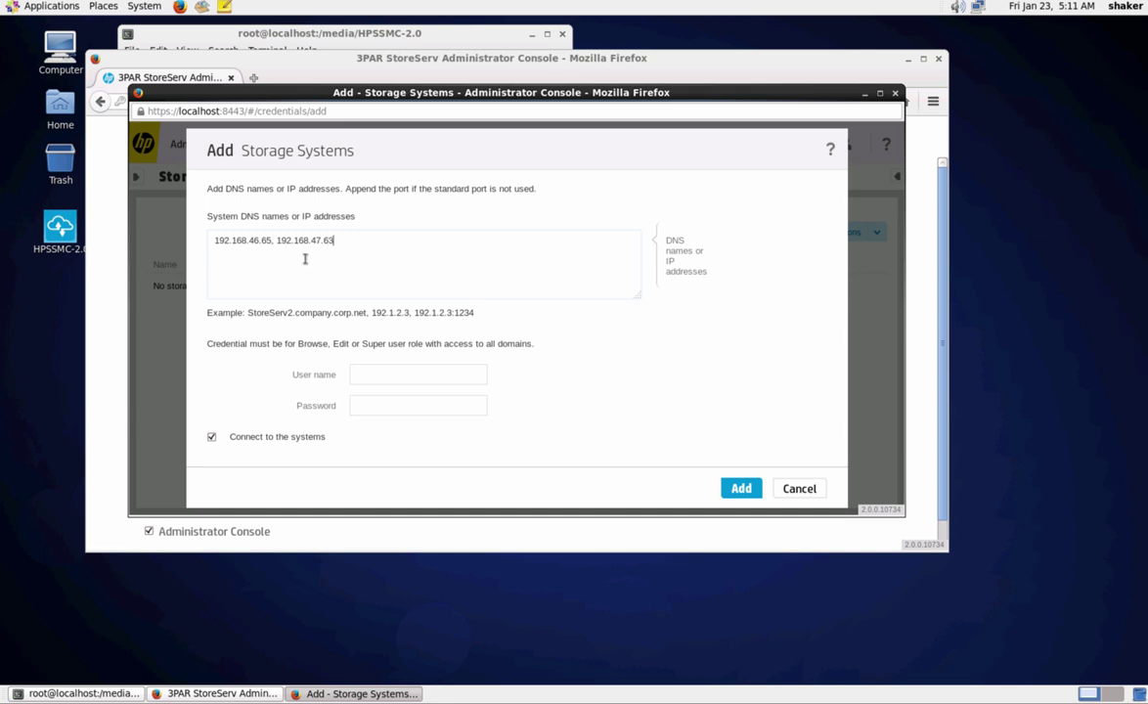
- Enter the array's user name and password and submit the new systems
left_click(409, 374)
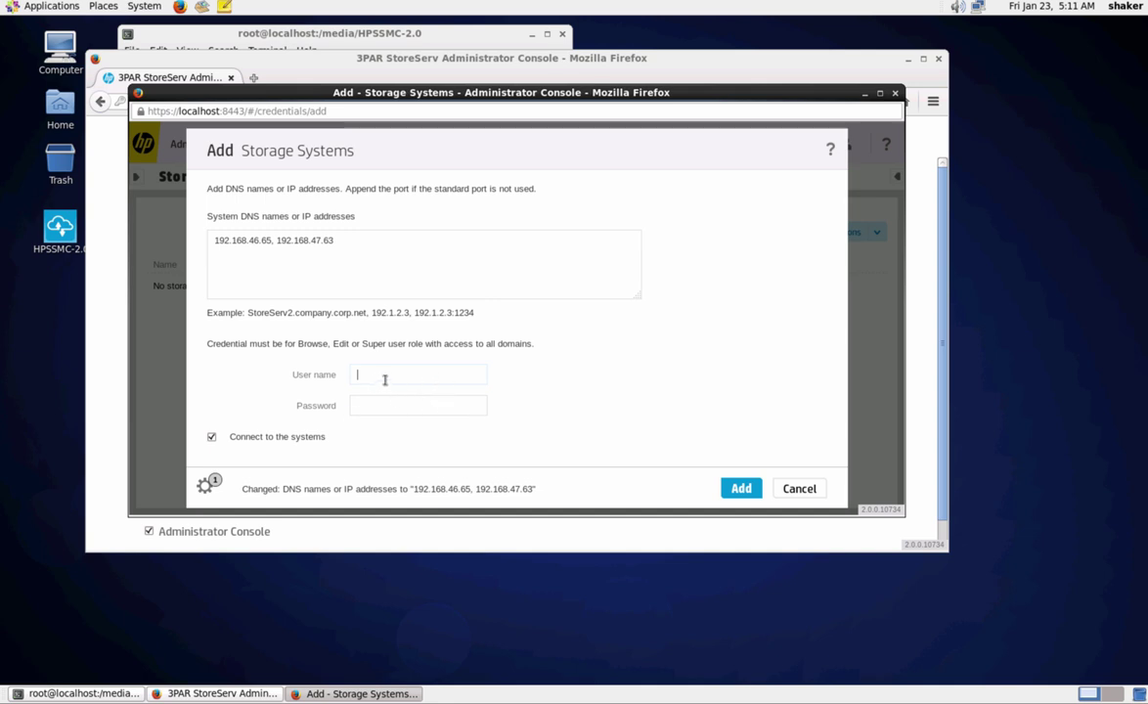
type("3pa")
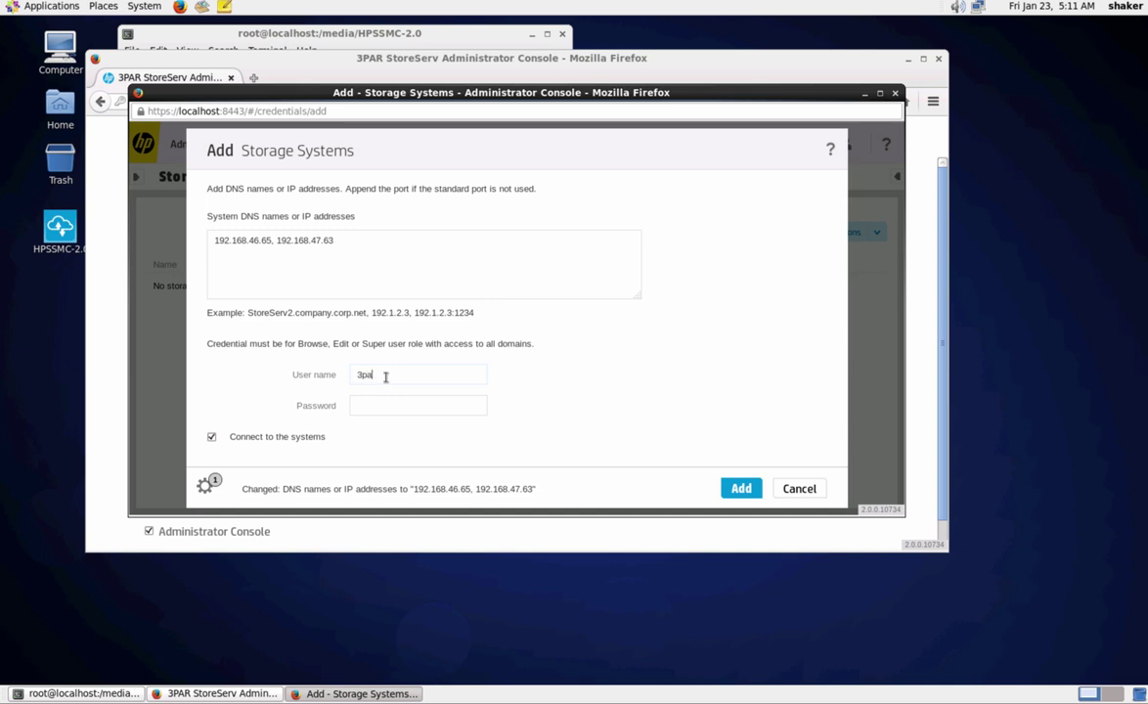
type("radm")
key("Tab")
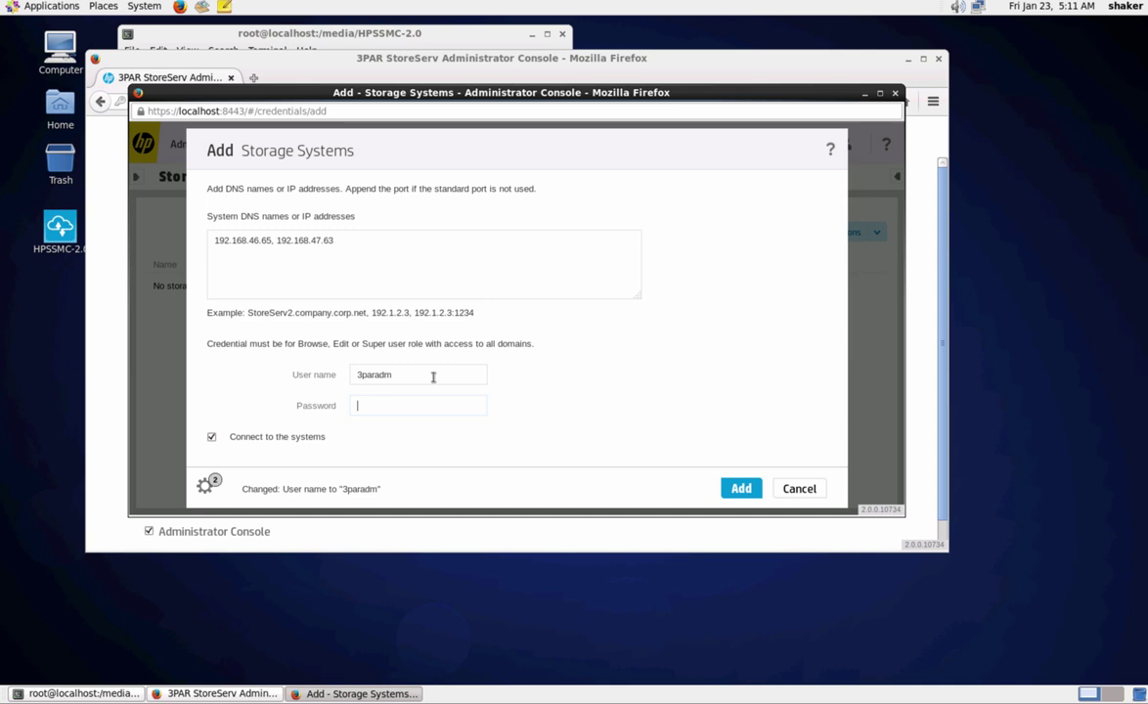
key("Return")
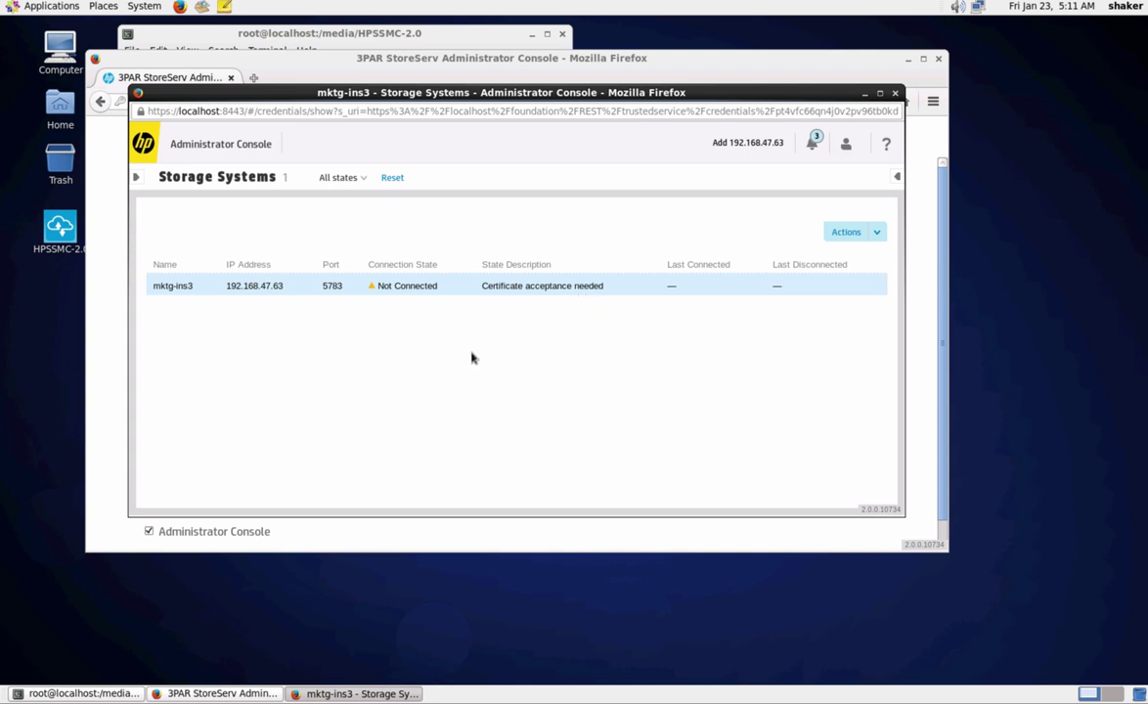
- Accept and cache the mktg-ins3 certificate, then enlarge the console window
left_click(876, 234)
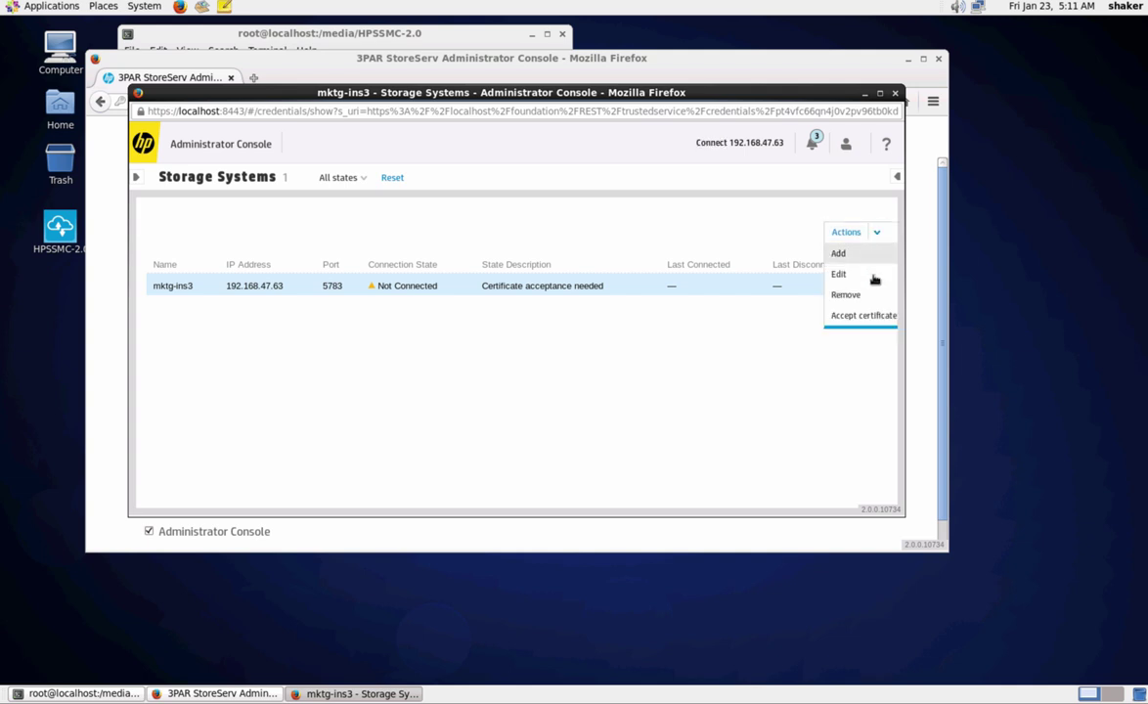
left_click(865, 315)
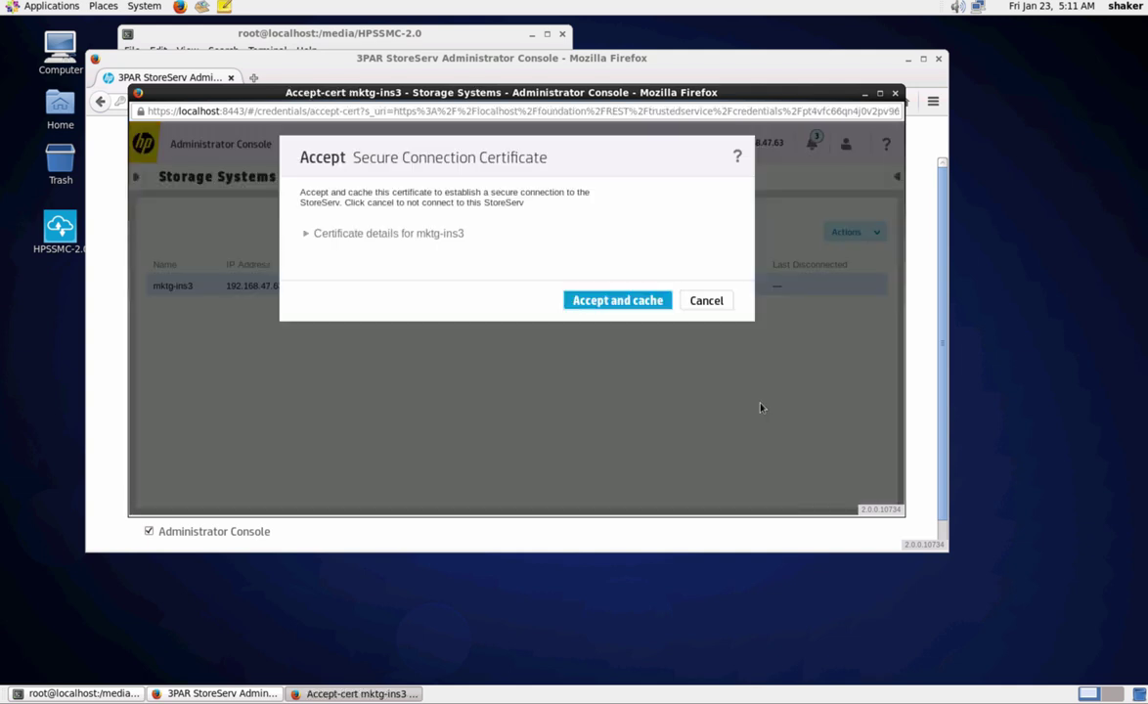
left_click(617, 300)
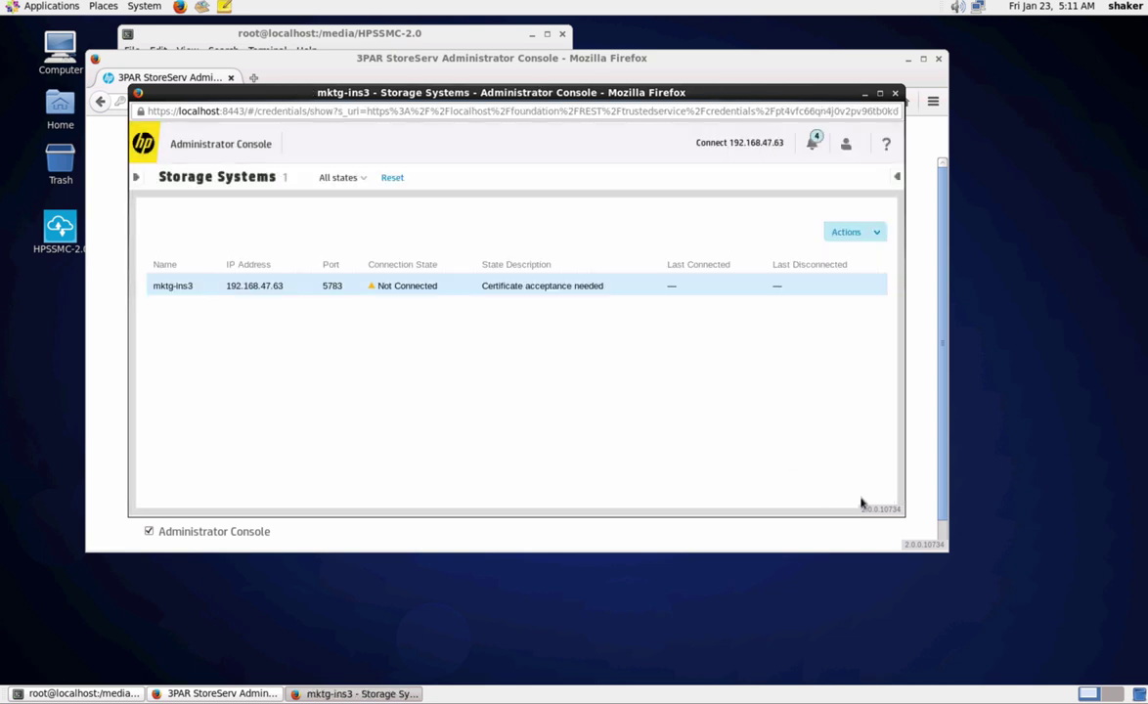
left_click_drag(862, 504, 870, 513)
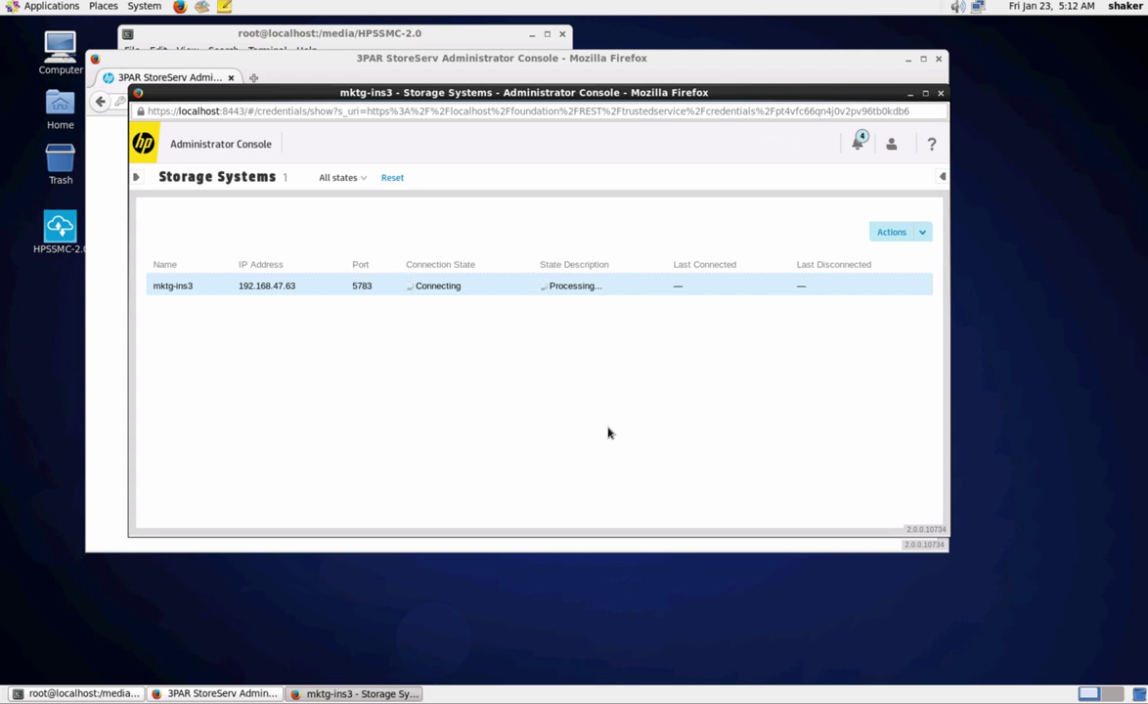
left_click(923, 231)
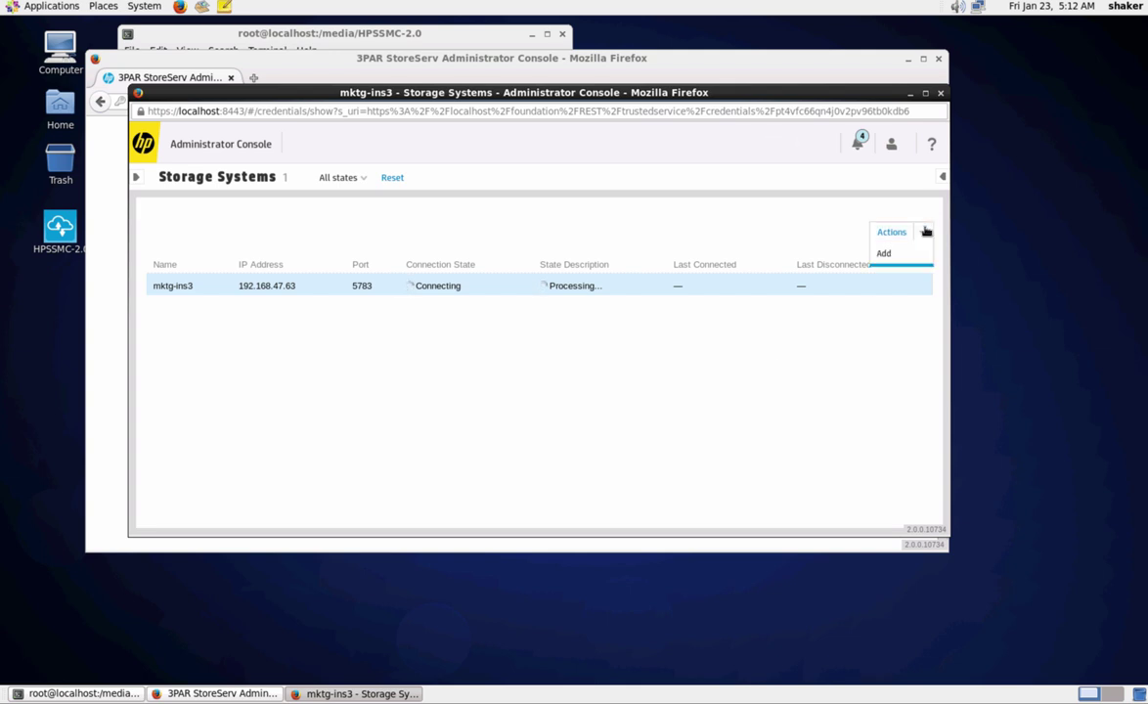
left_click(926, 231)
left_click(941, 177)
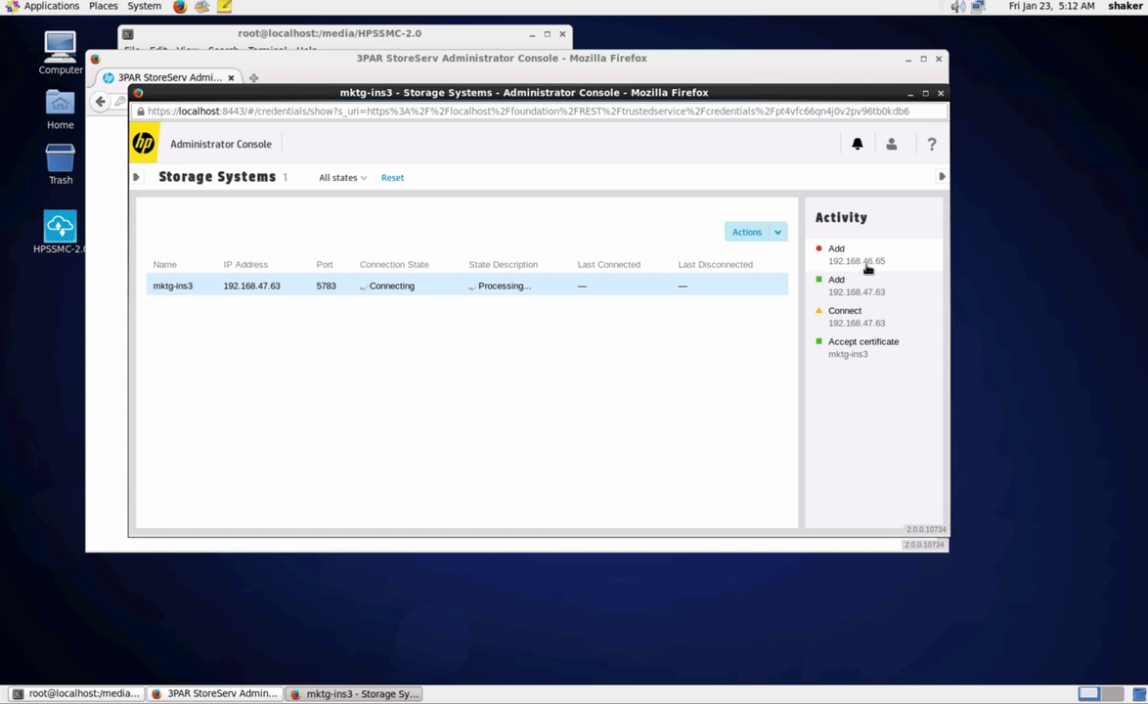
left_click(941, 176)
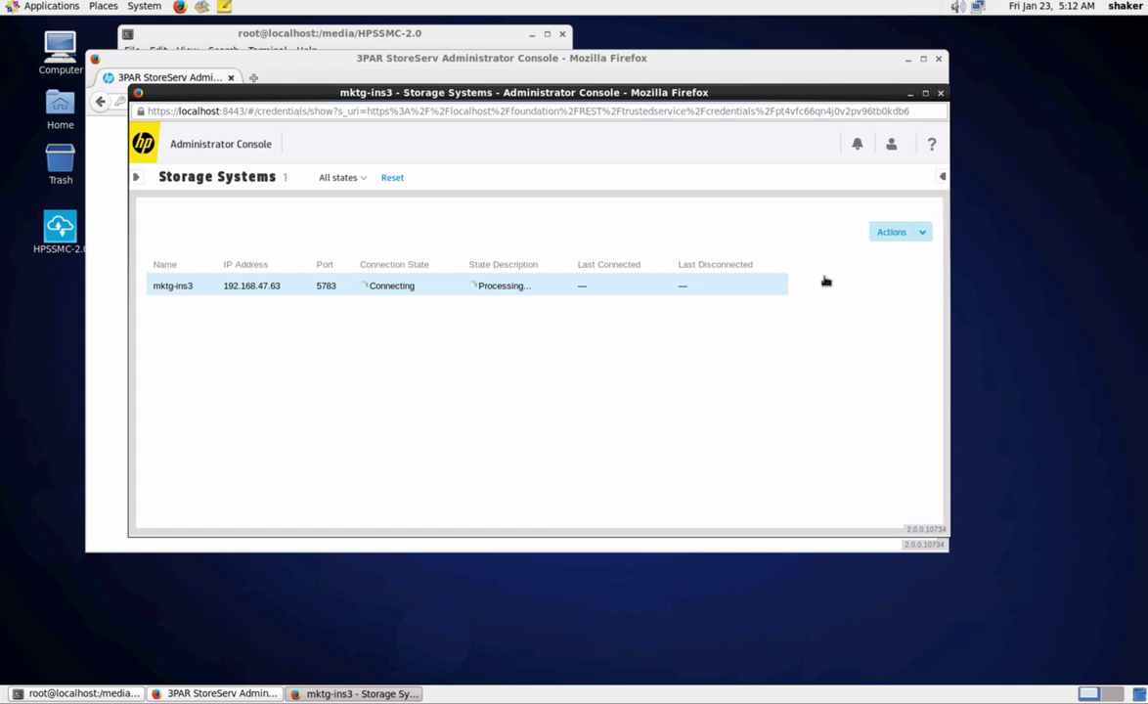
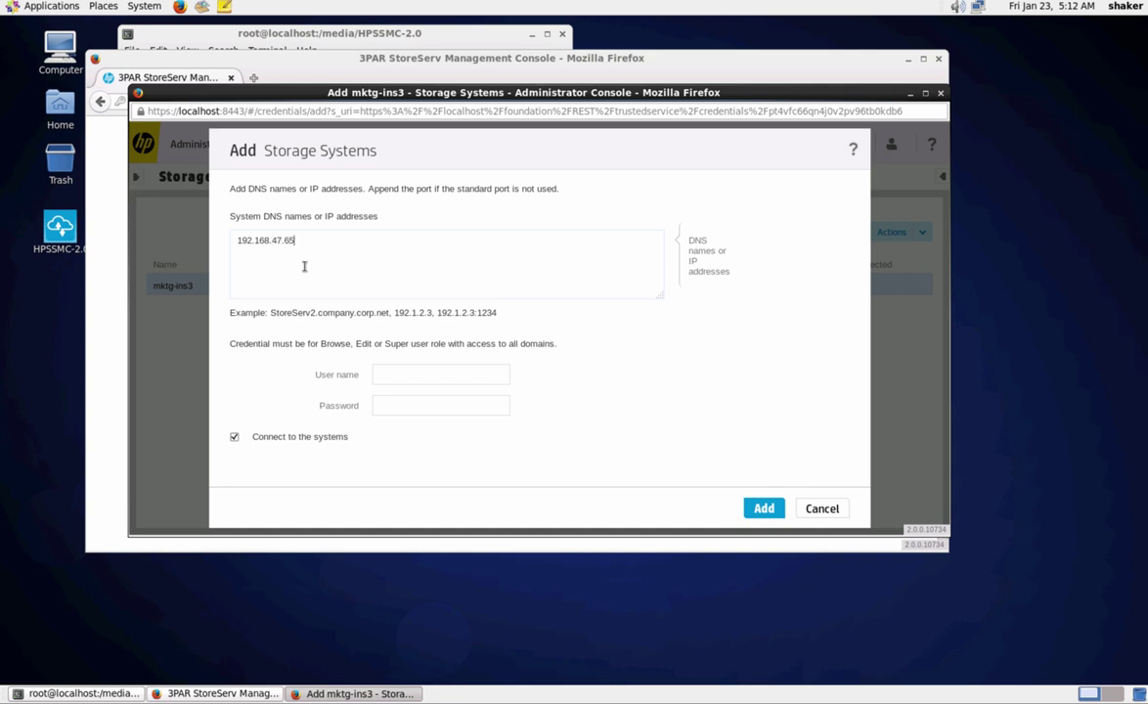
- Enter the storage admin user name and password, add 192.168.47.65, and decline saving the password
left_click(414, 375)
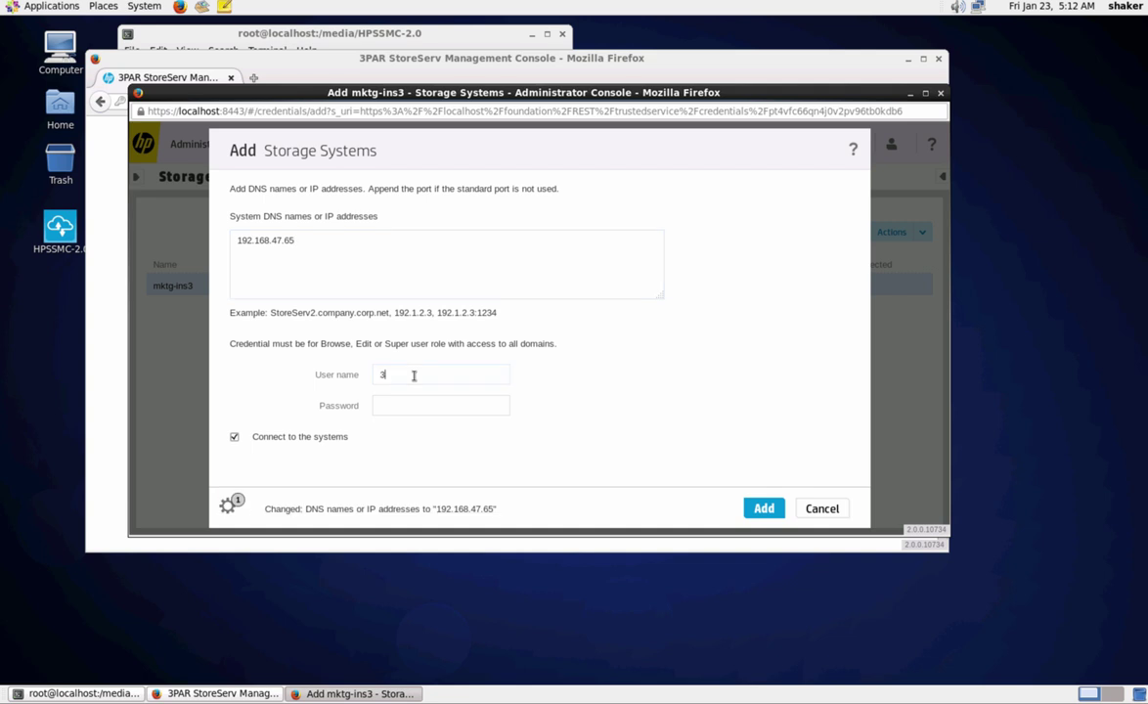
type("3paradm")
key("Tab")
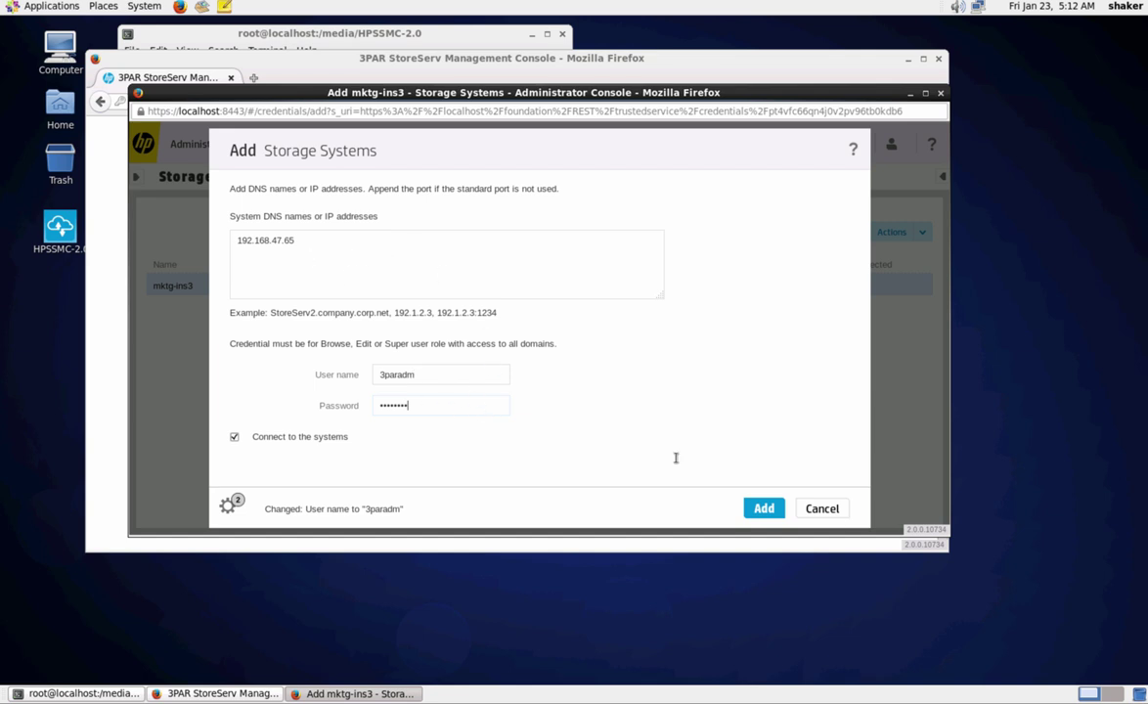
left_click(763, 511)
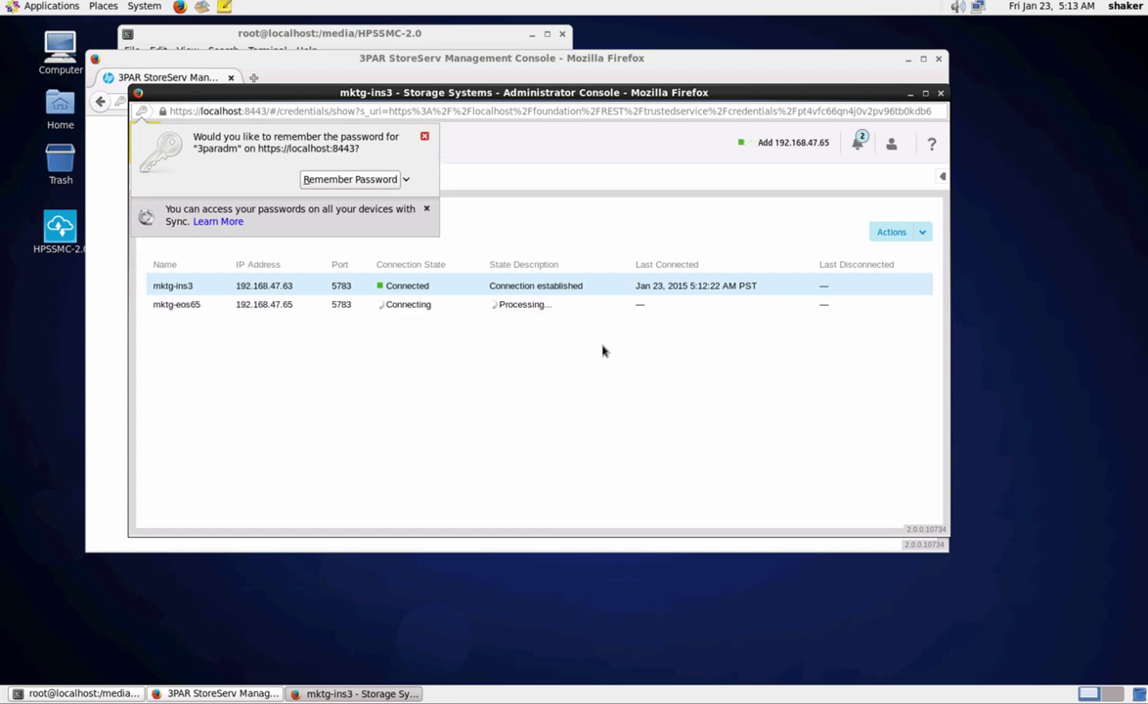
left_click(549, 306)
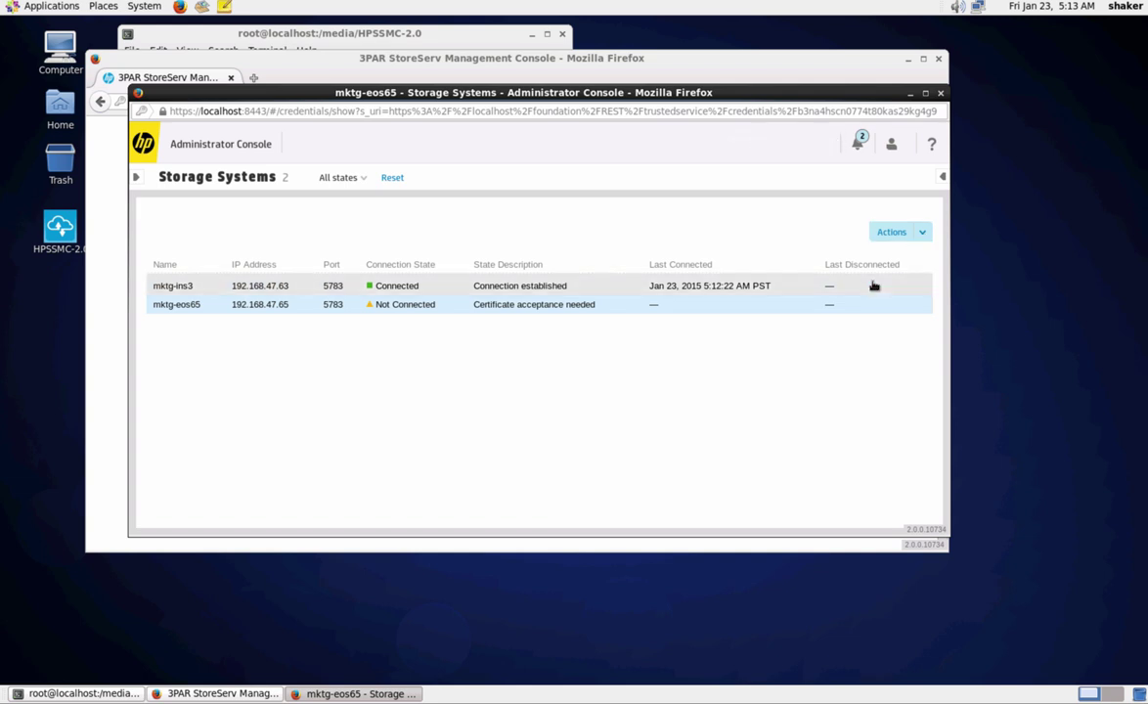
- Accept and cache mktg-eos65's certificate, then check and close the Activity panel
left_click(922, 234)
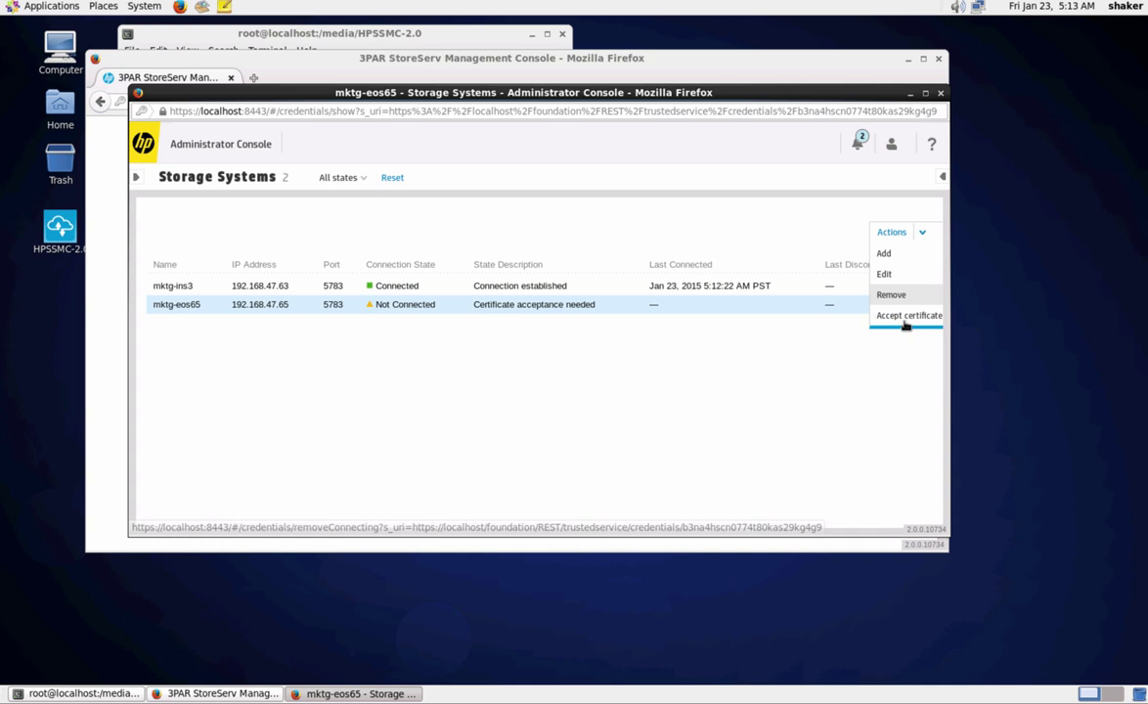
left_click(905, 322)
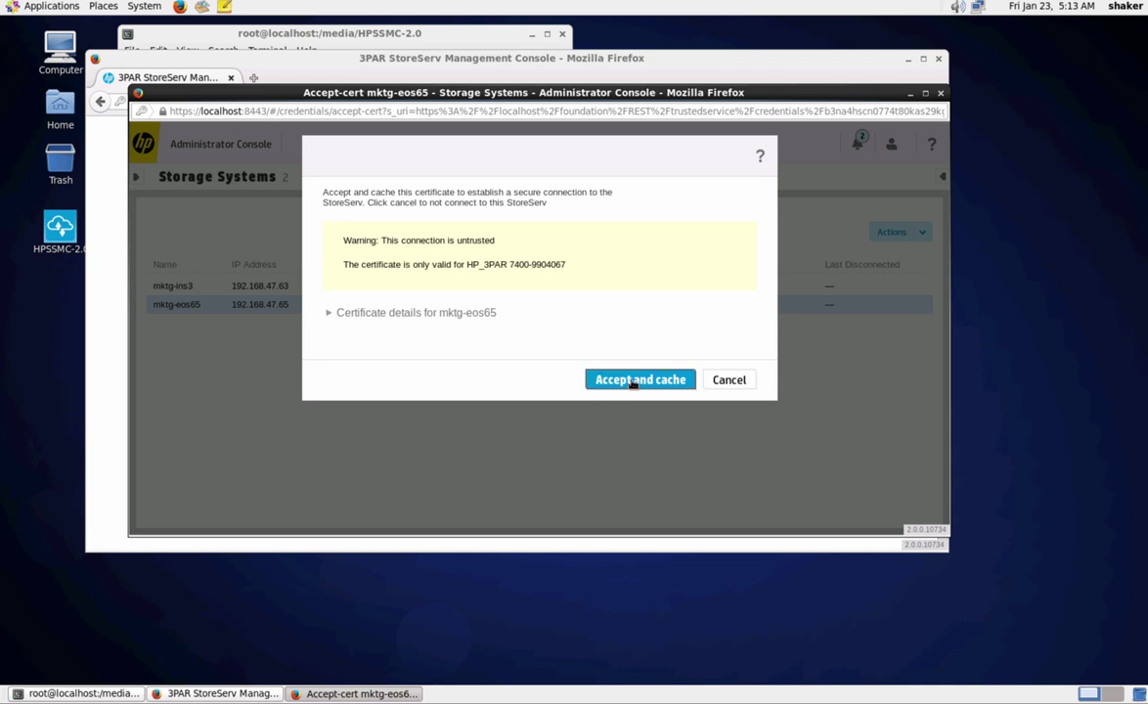
left_click(632, 381)
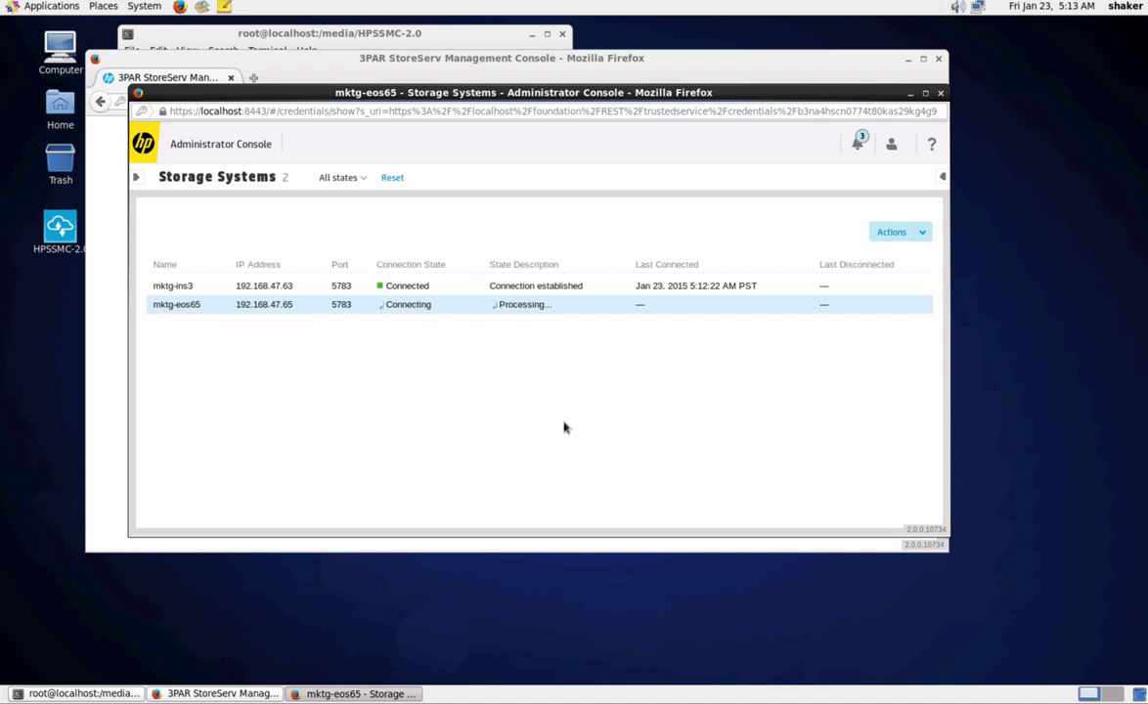
left_click(941, 178)
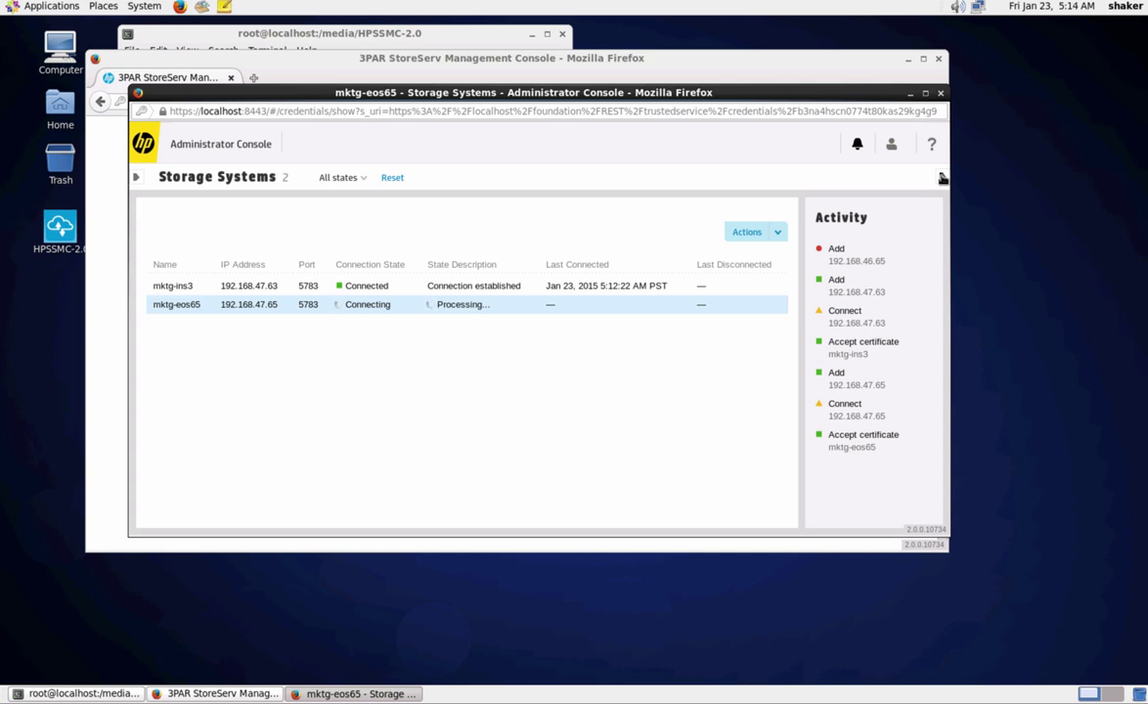
left_click(941, 177)
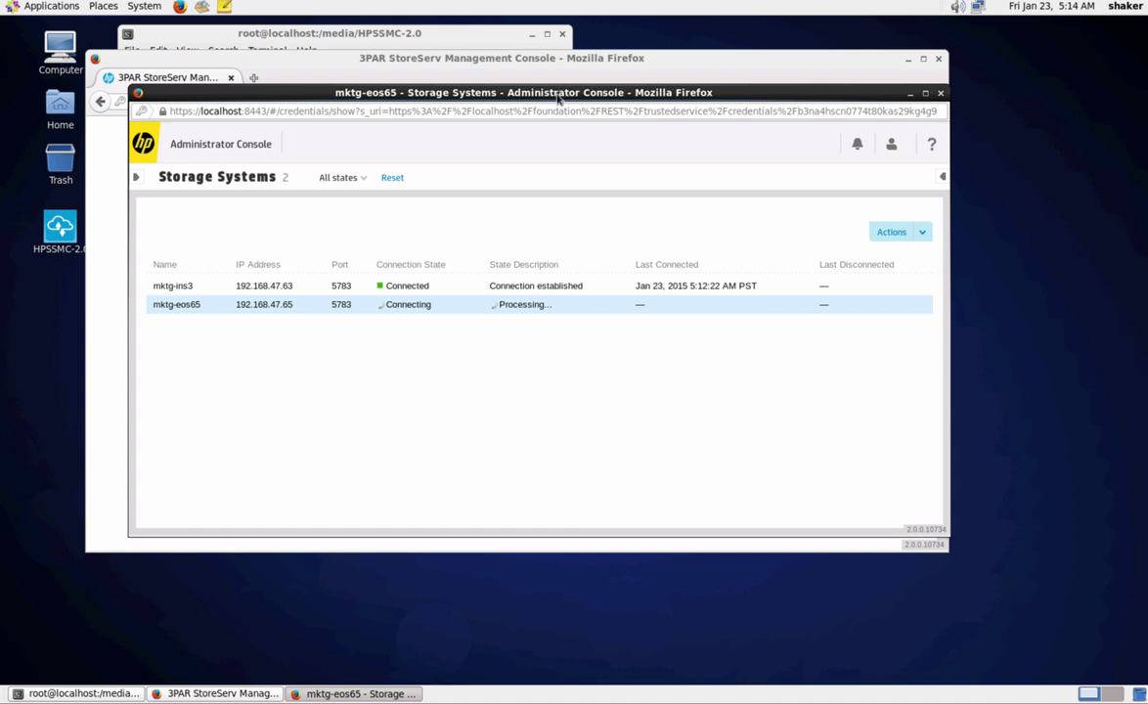
left_click_drag(553, 93, 643, 105)
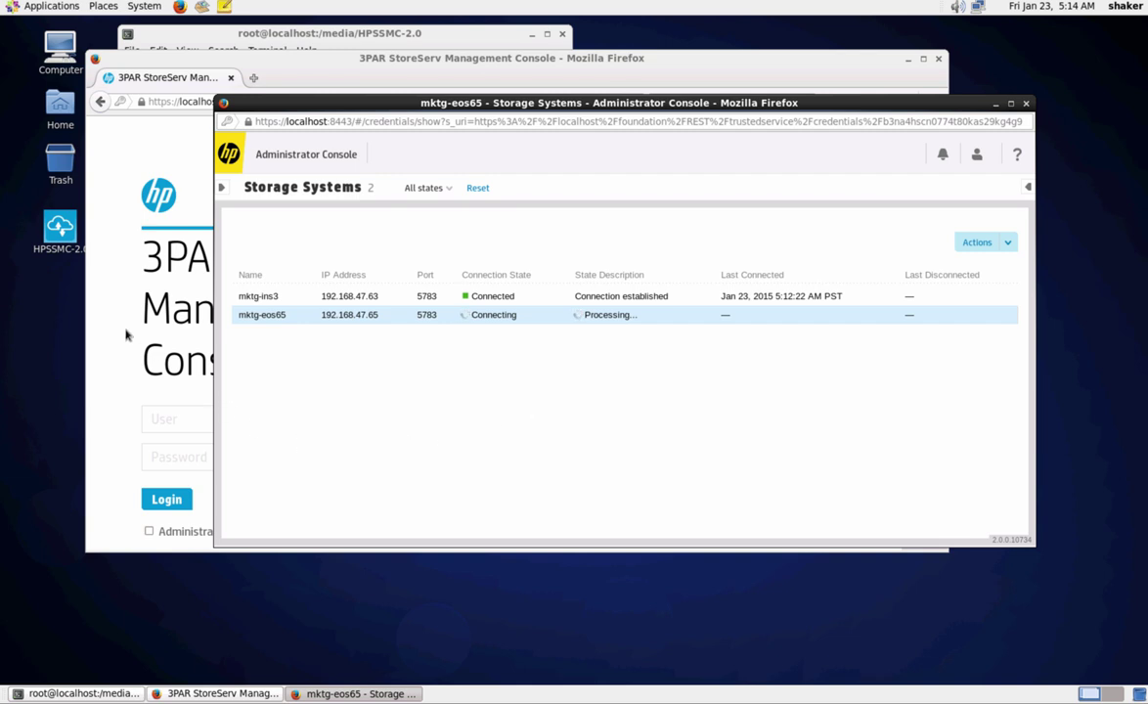
- Enter the user name and password on the Management Console login page
double_click(125, 334)
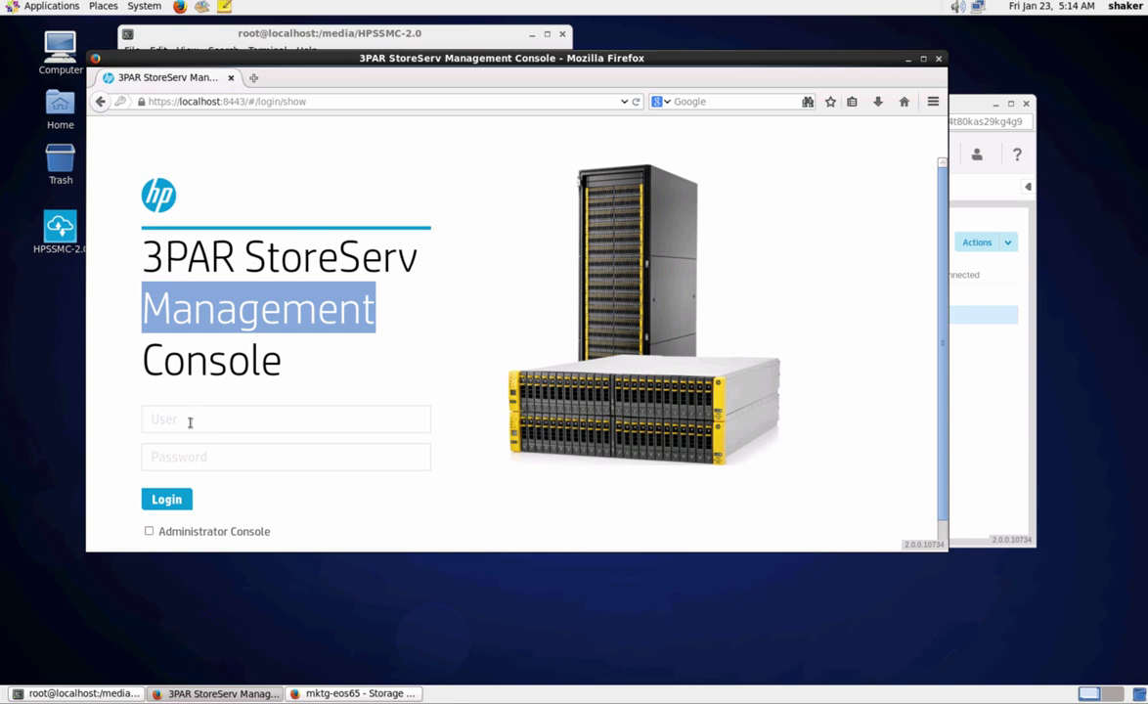
left_click(188, 420)
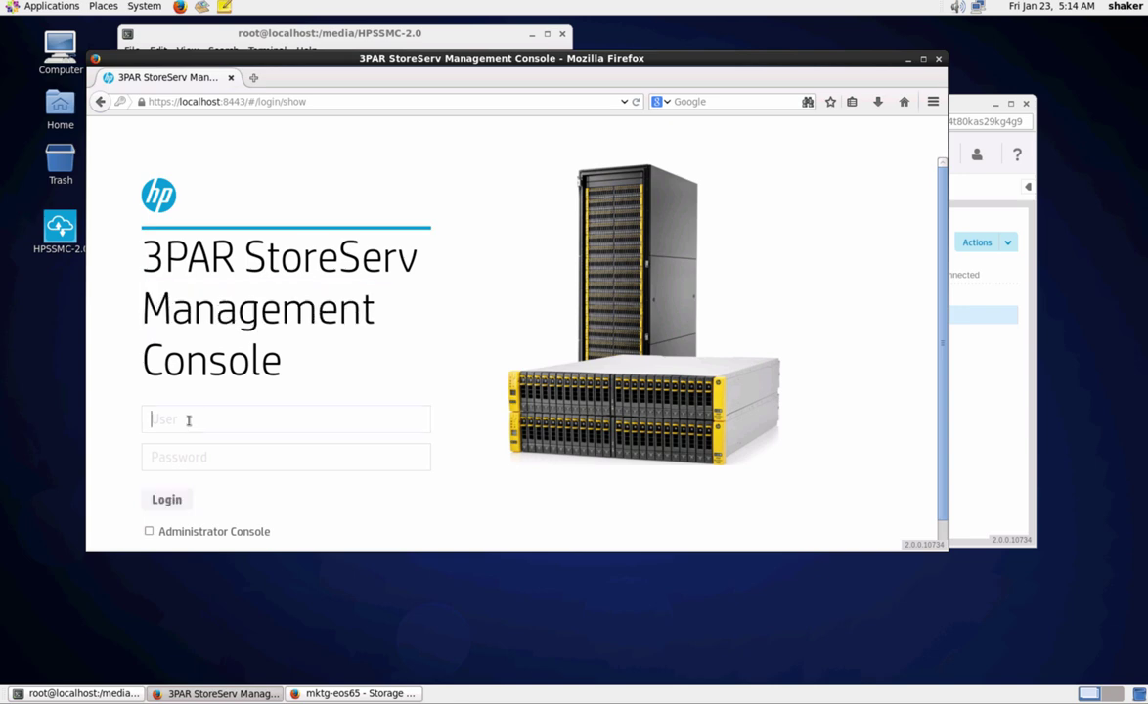
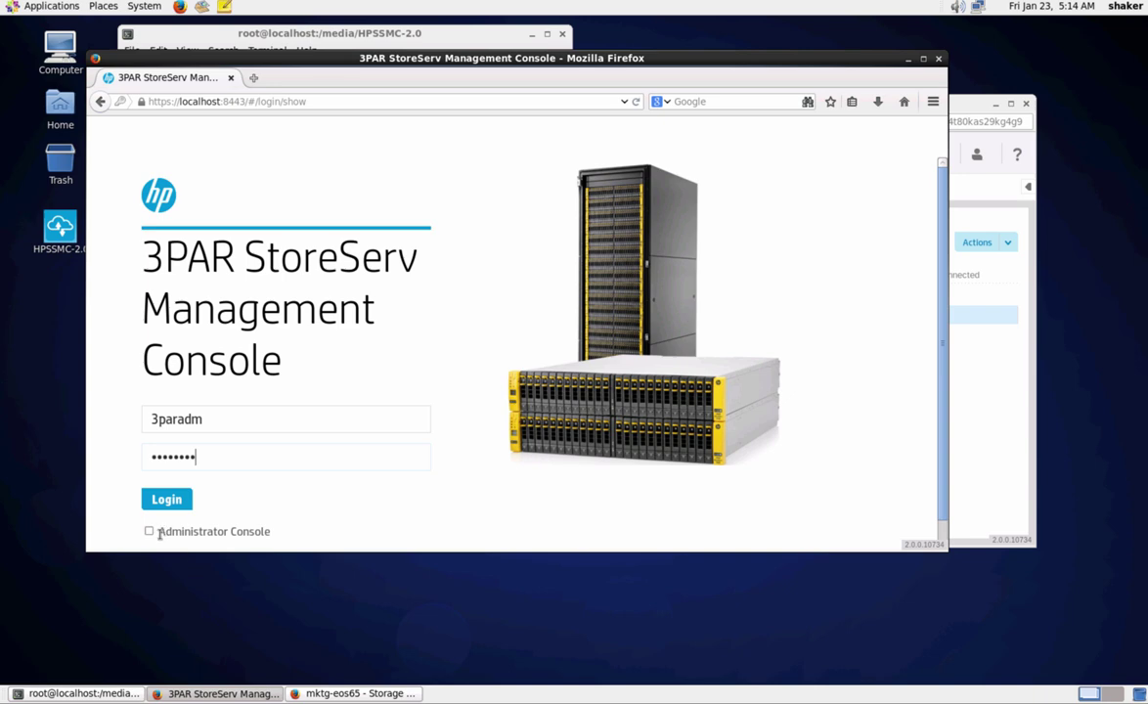
left_click(988, 442)
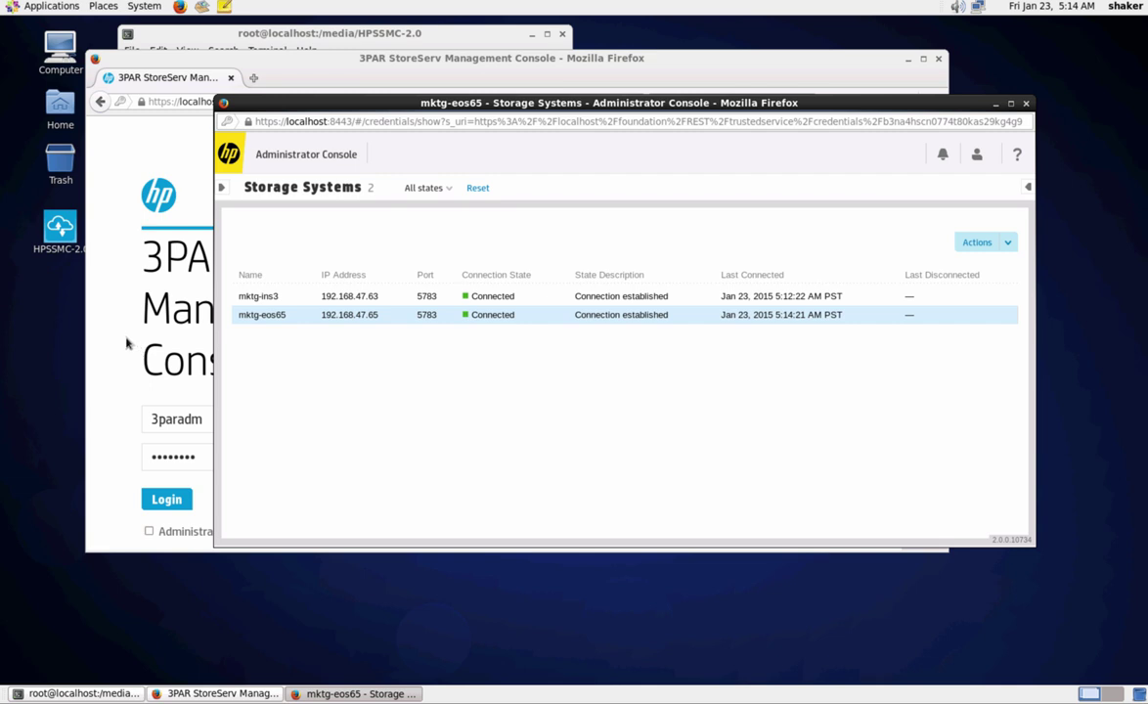
left_click(163, 500)
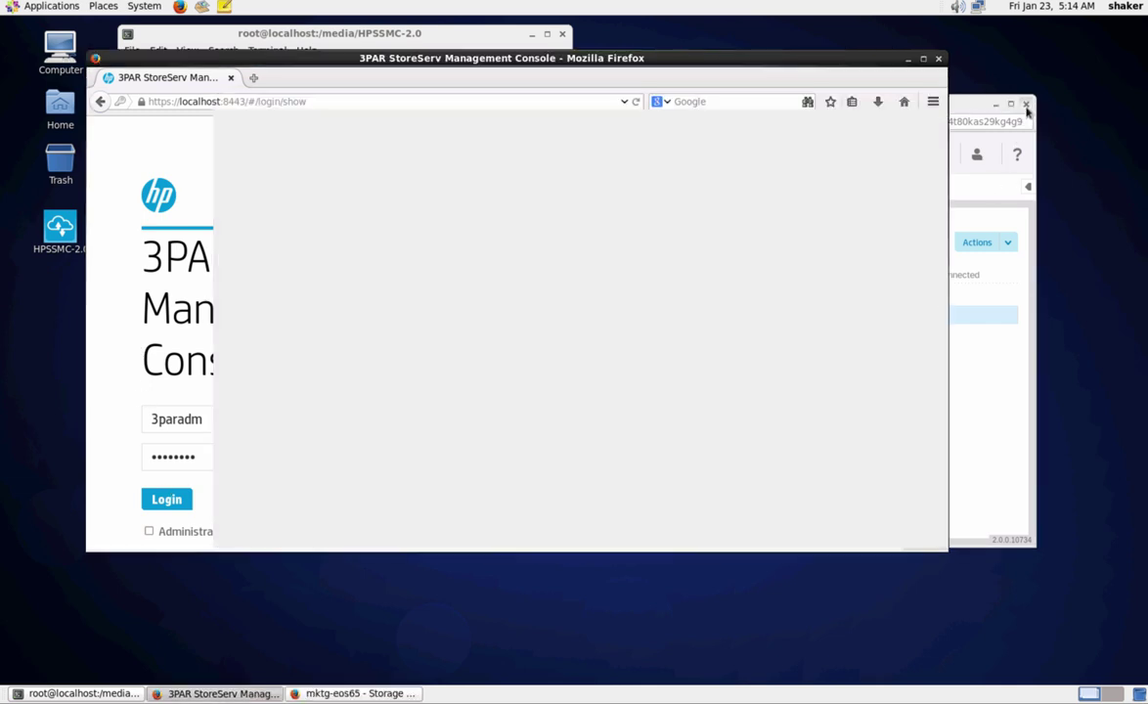
- Close the Administrator Console, maximize Firefox, log in, and dismiss the save-password prompt
left_click(1025, 105)
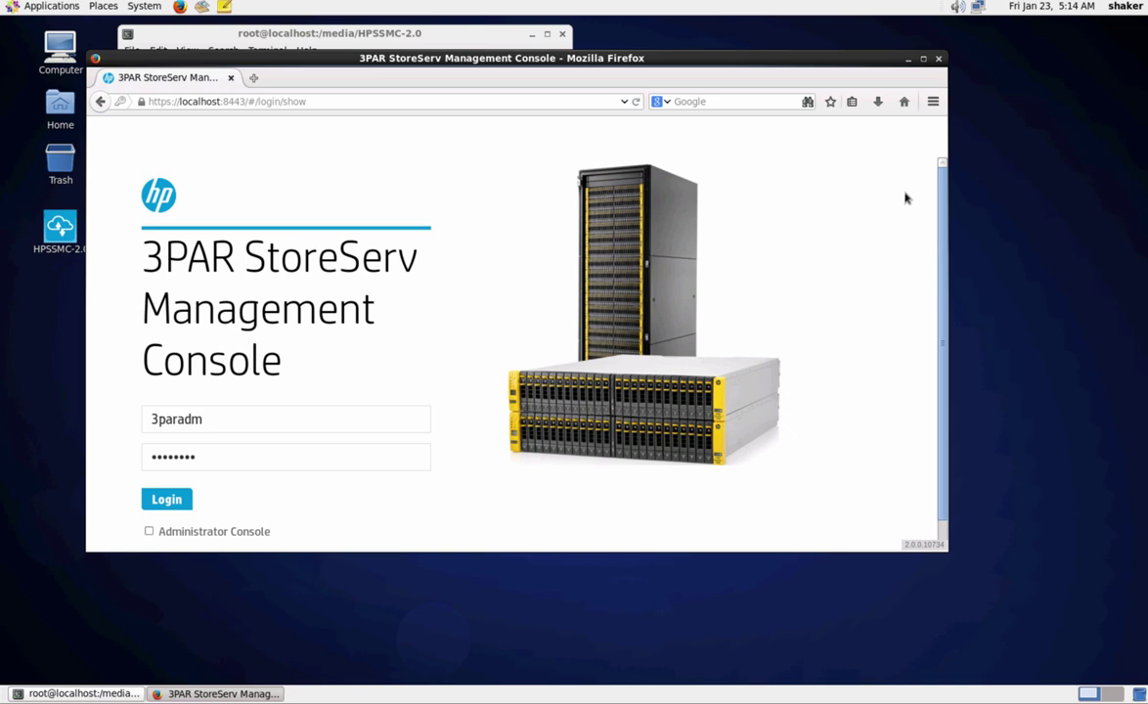
left_click(922, 60)
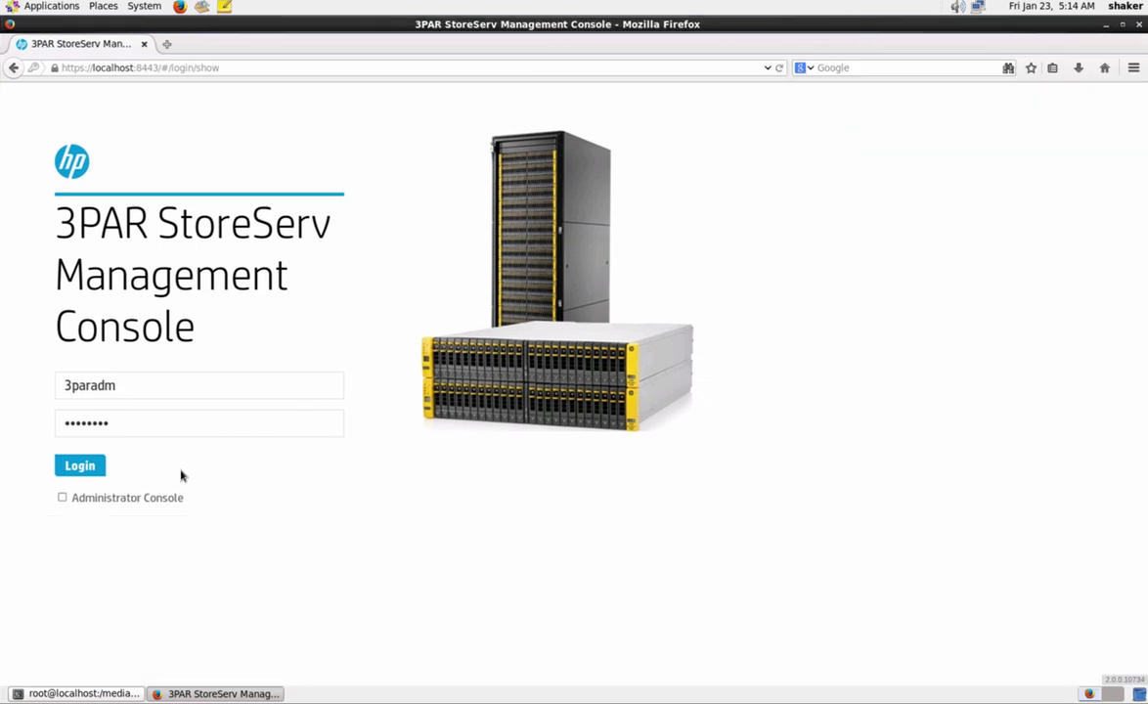
left_click(83, 467)
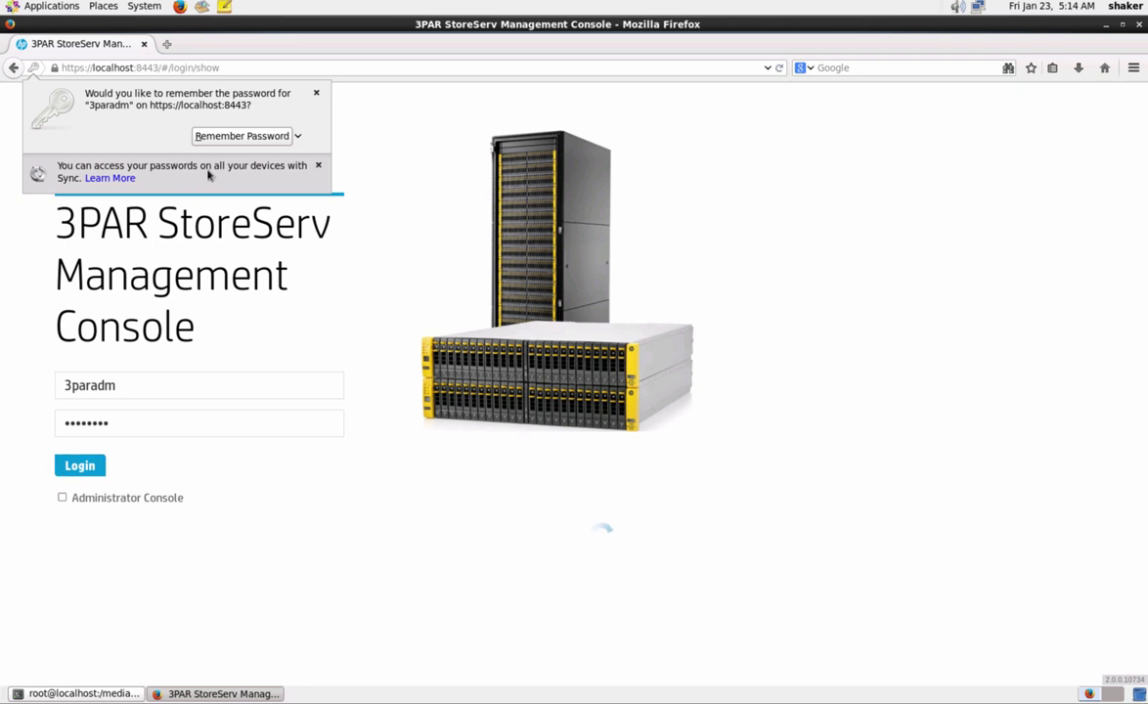
left_click(235, 136)
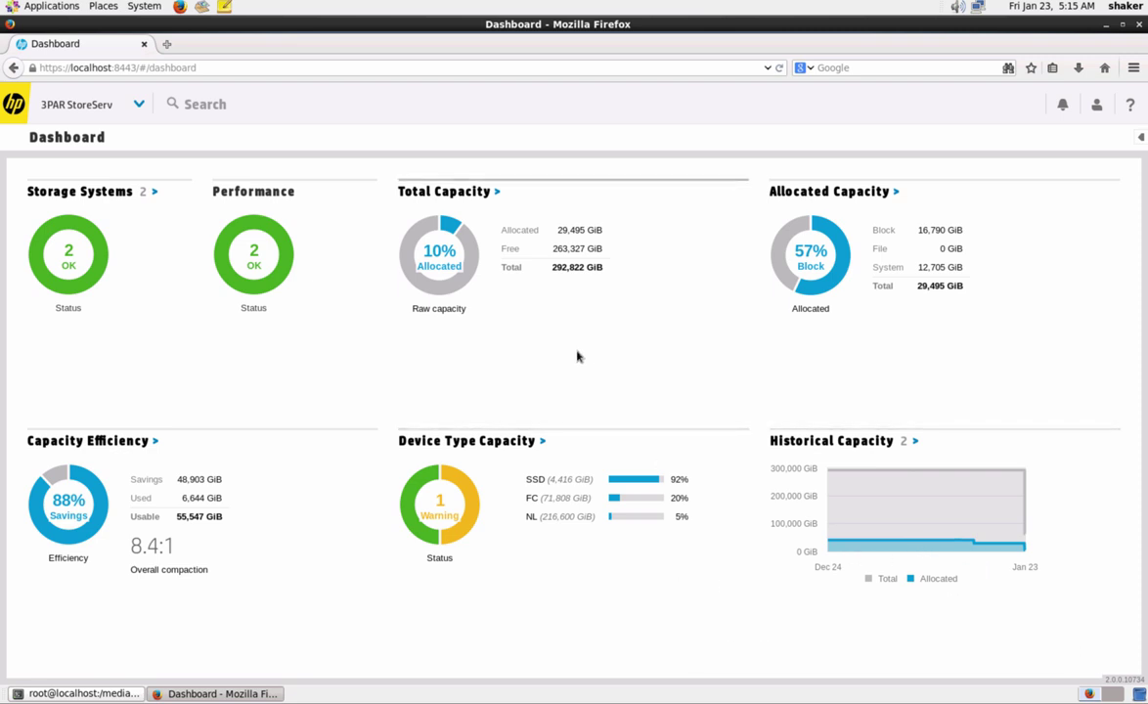
left_click(140, 103)
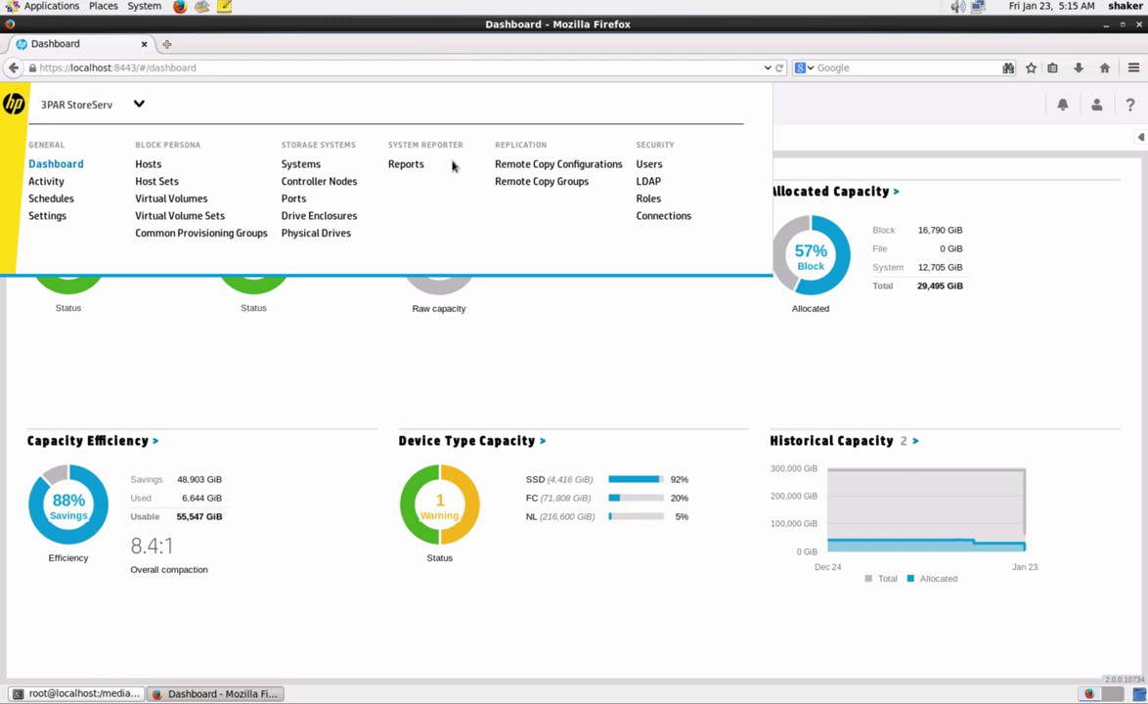
left_click(533, 323)
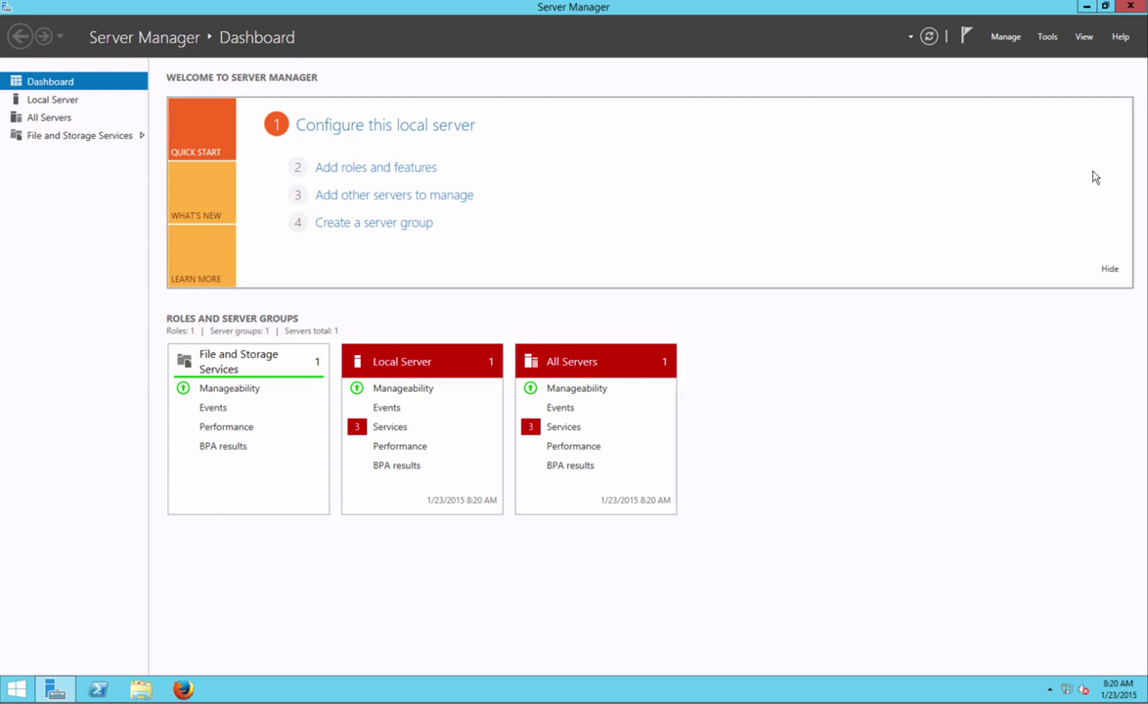
- Open the HPSSMC-2.0 DVD Drive (D:) contents in File Explorer
left_click(1086, 6)
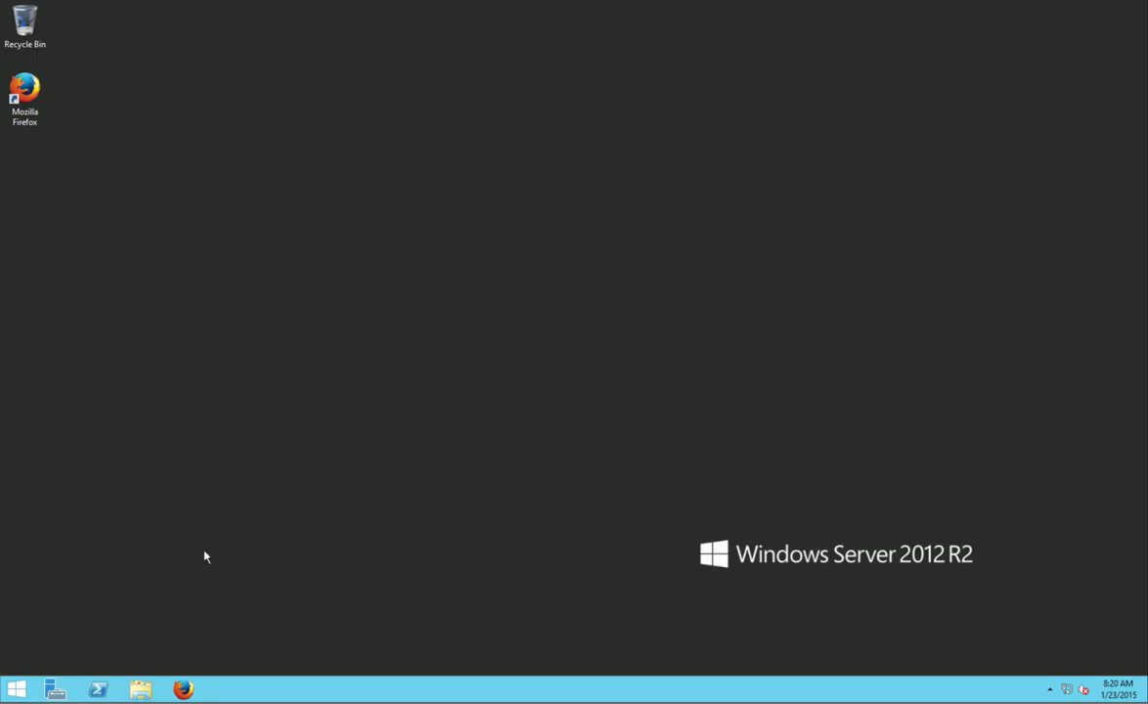
key("super+e")
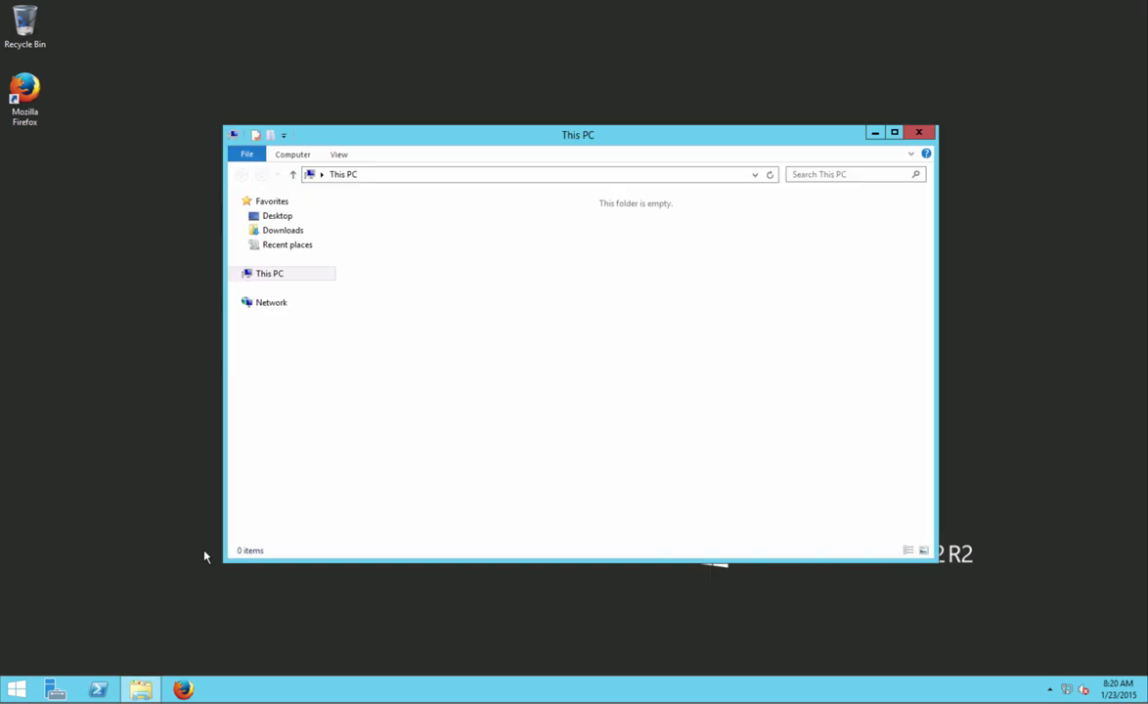
left_click(776, 334)
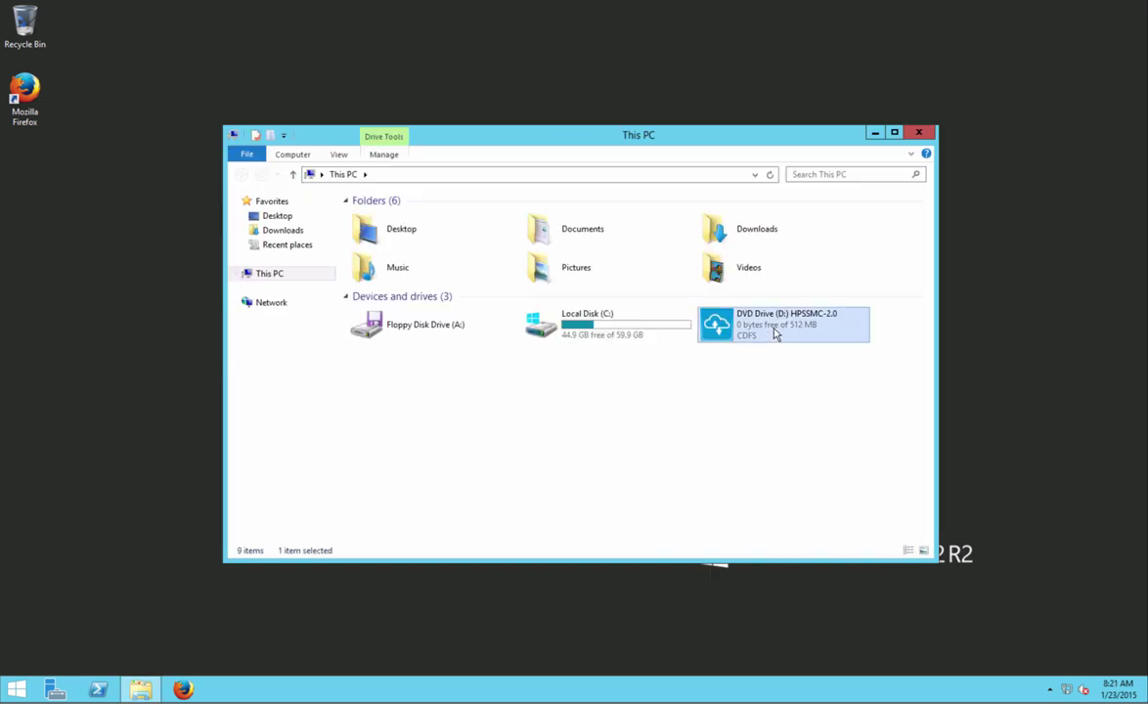
left_click(494, 431)
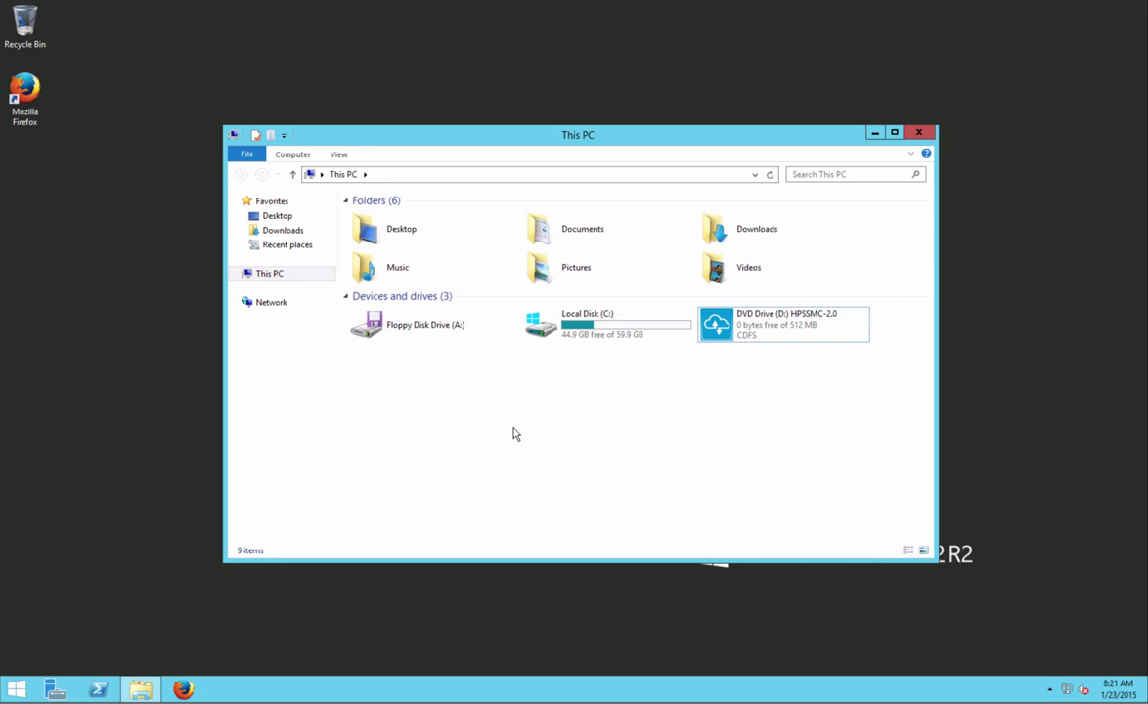
left_click(740, 325)
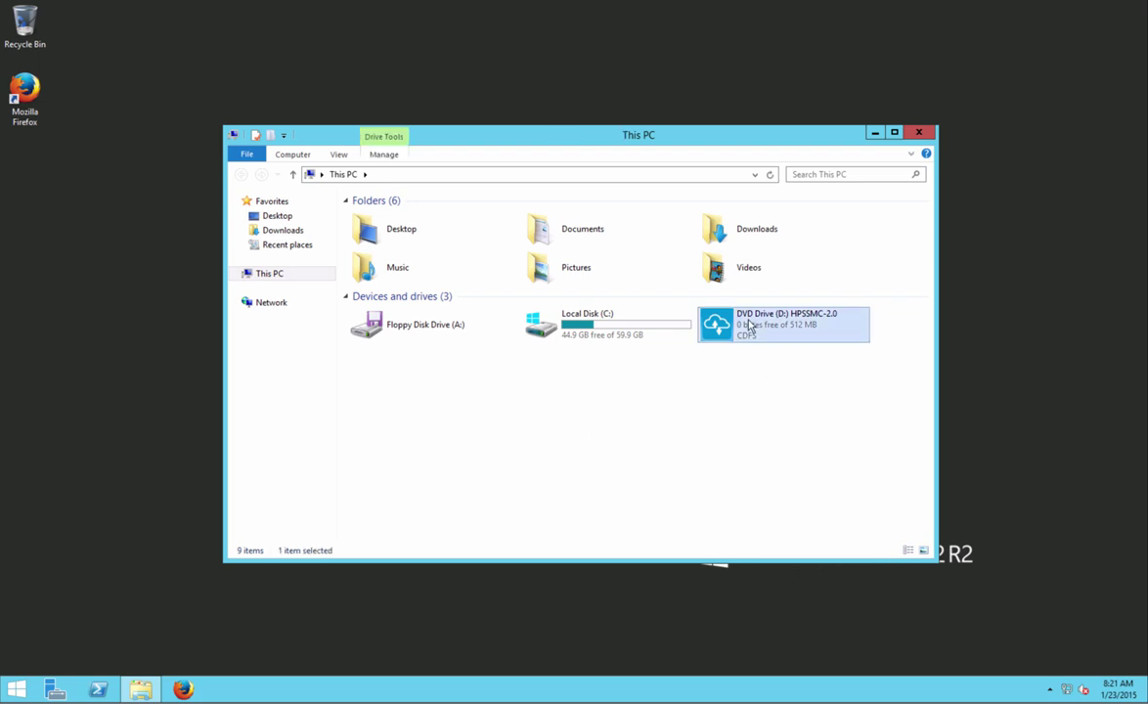
double_click(715, 326)
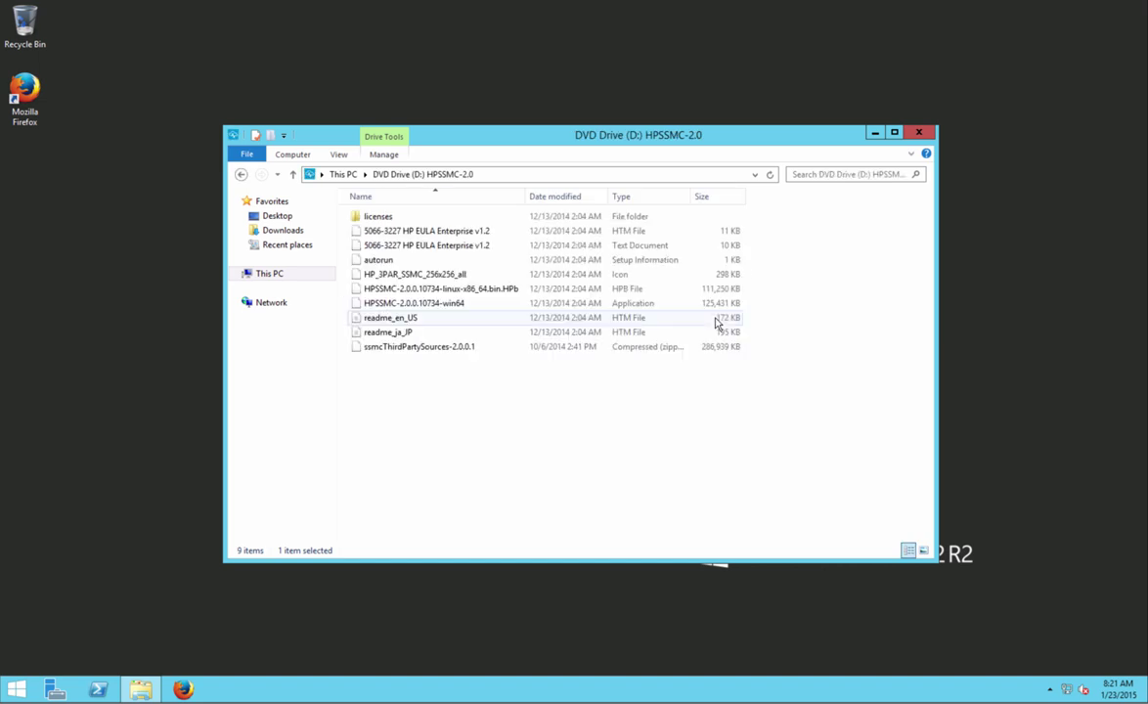
- Launch the HPSSMC-2.0.0.10734-win64 installer, approve the UAC prompt, and close Explorer
left_click(448, 317)
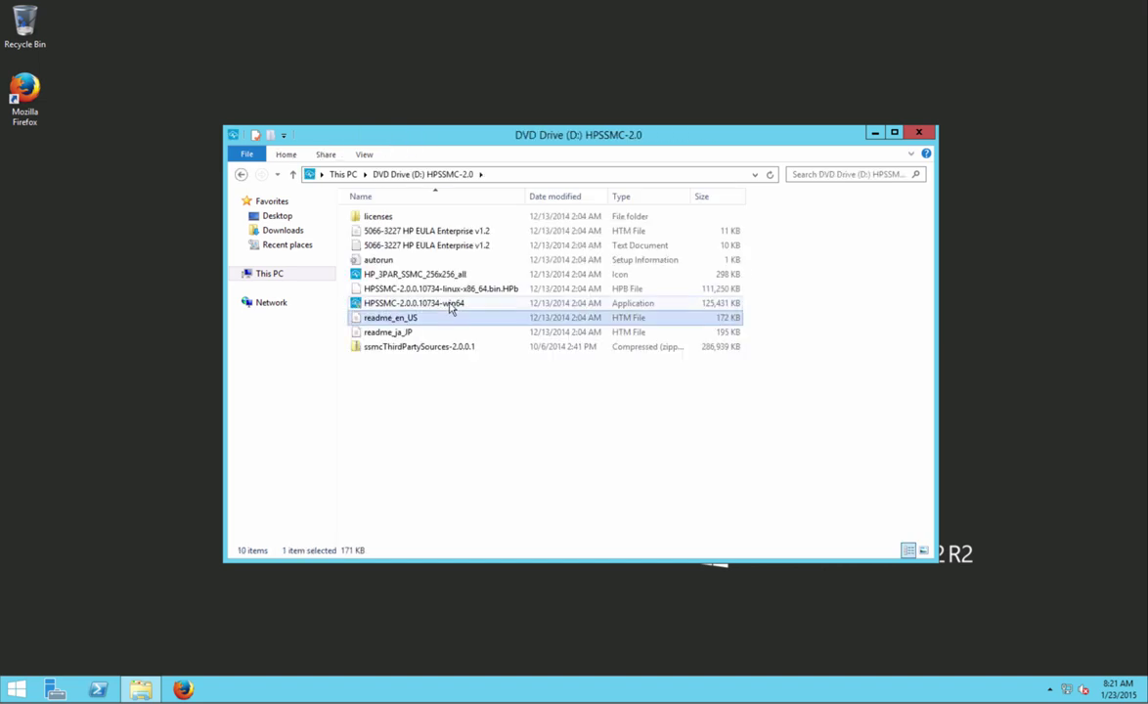
left_click(448, 304)
double_click(436, 309)
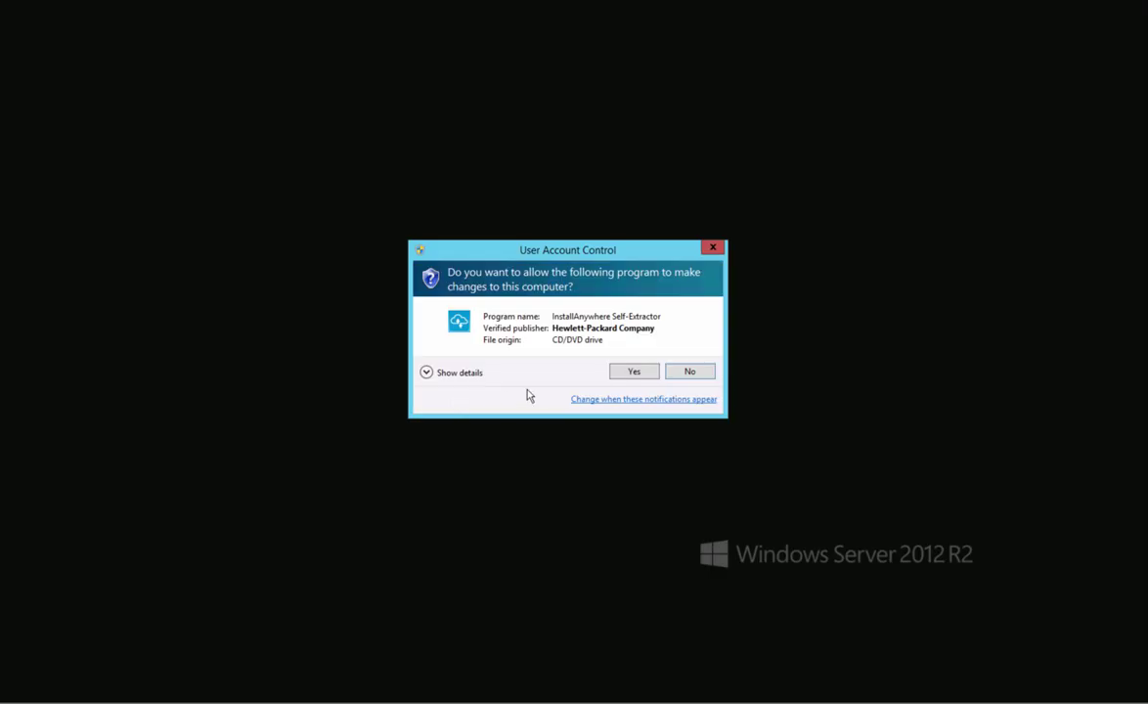
left_click(630, 373)
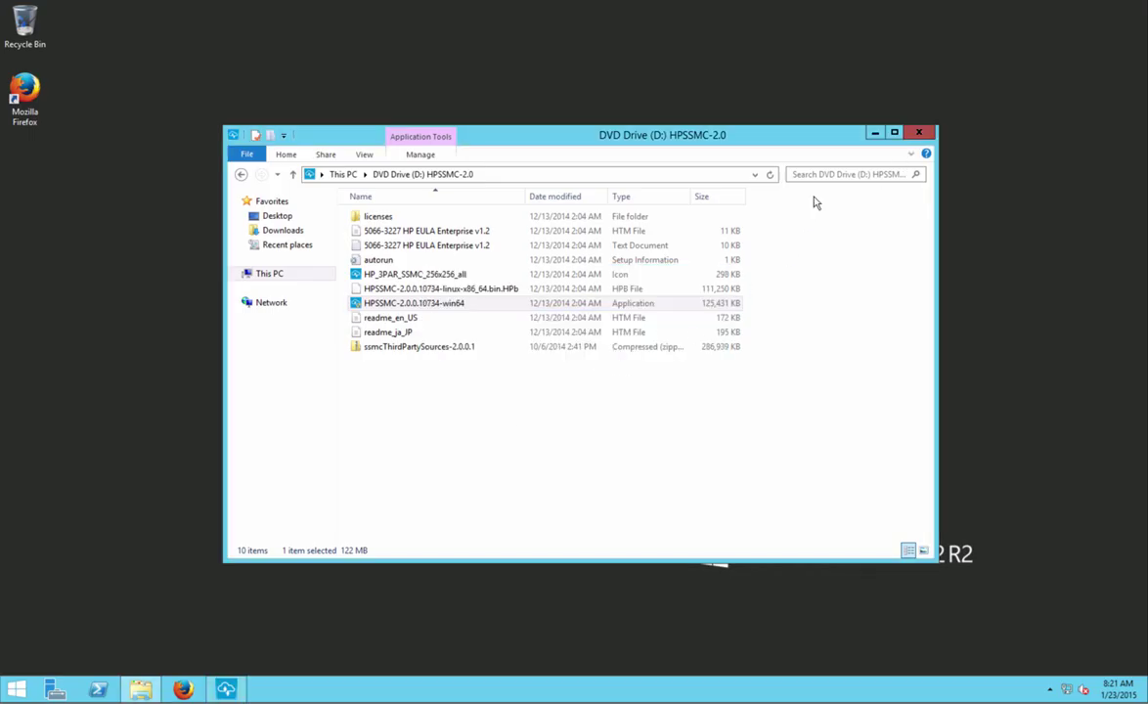
left_click(926, 135)
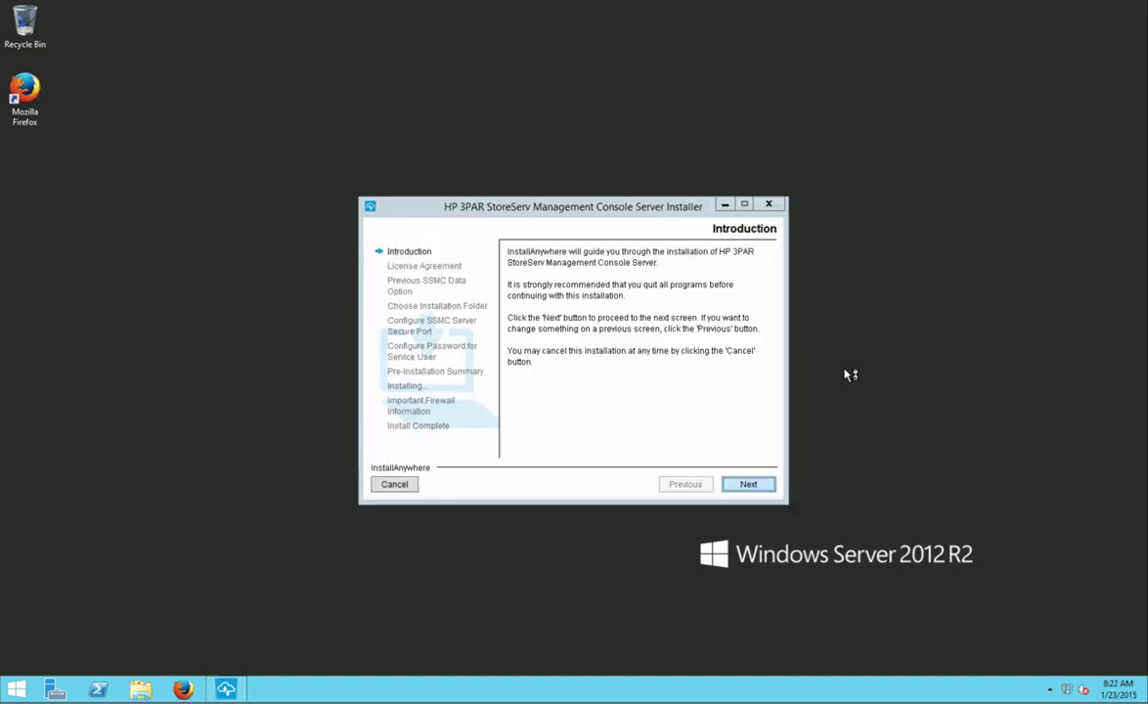
- Accept the license, keep the default folder and port 8443, install, and finish
left_click(747, 483)
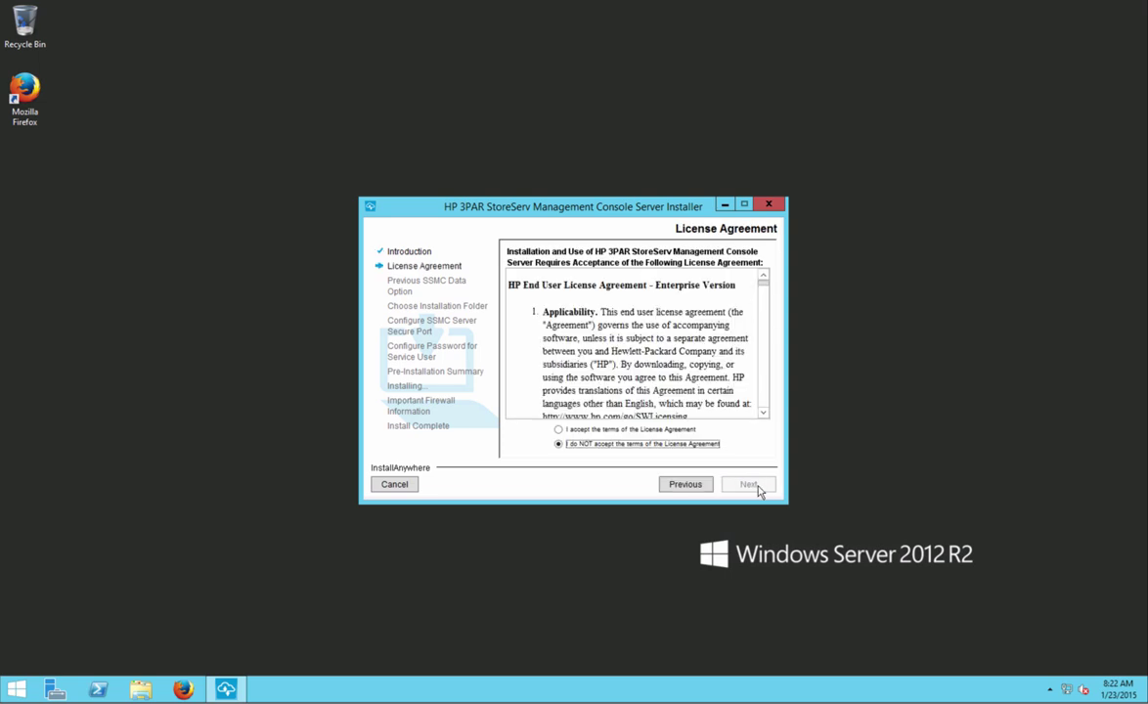
left_click(607, 431)
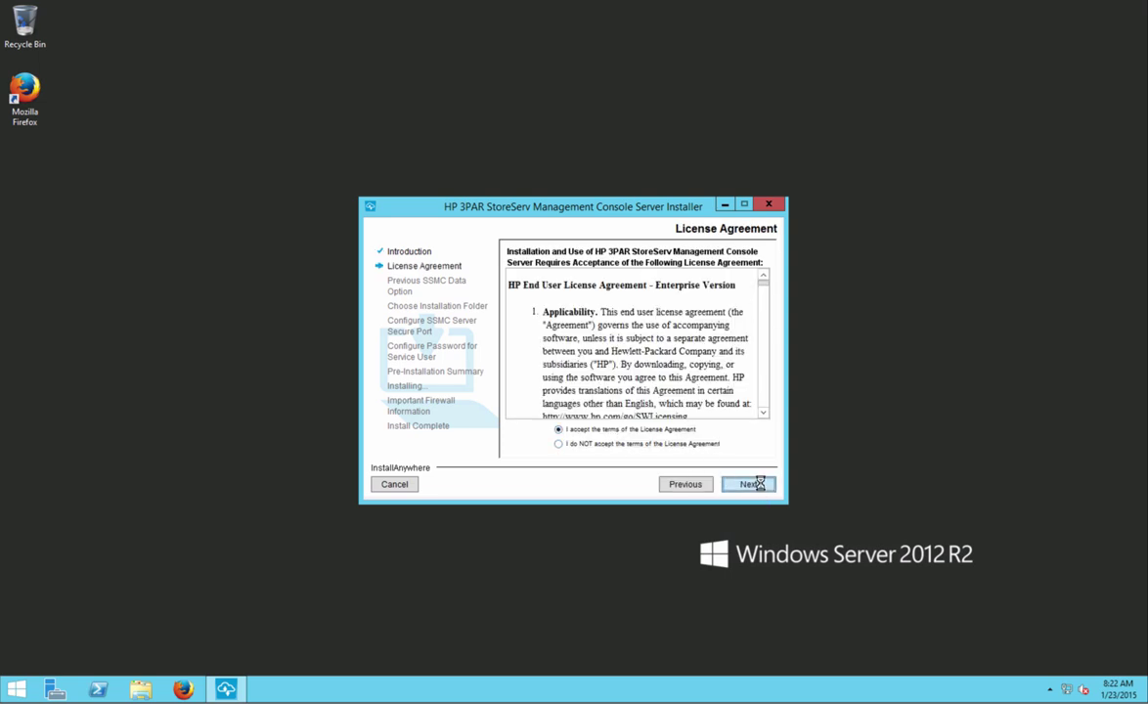
left_click(748, 483)
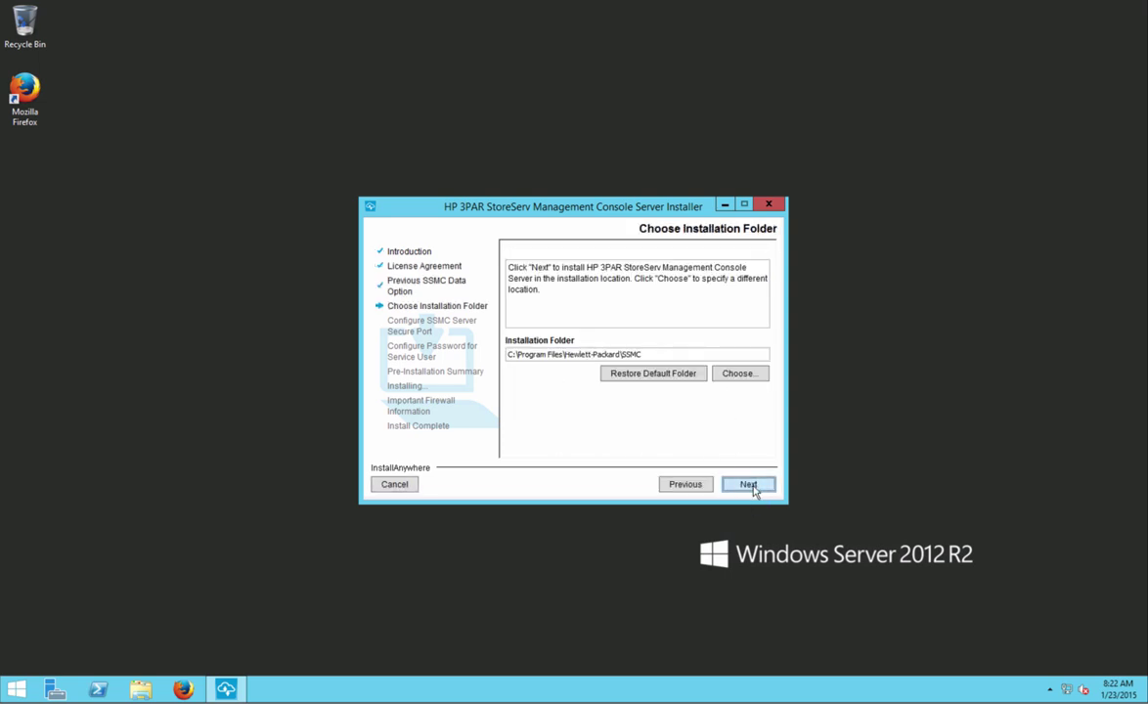
left_click(751, 487)
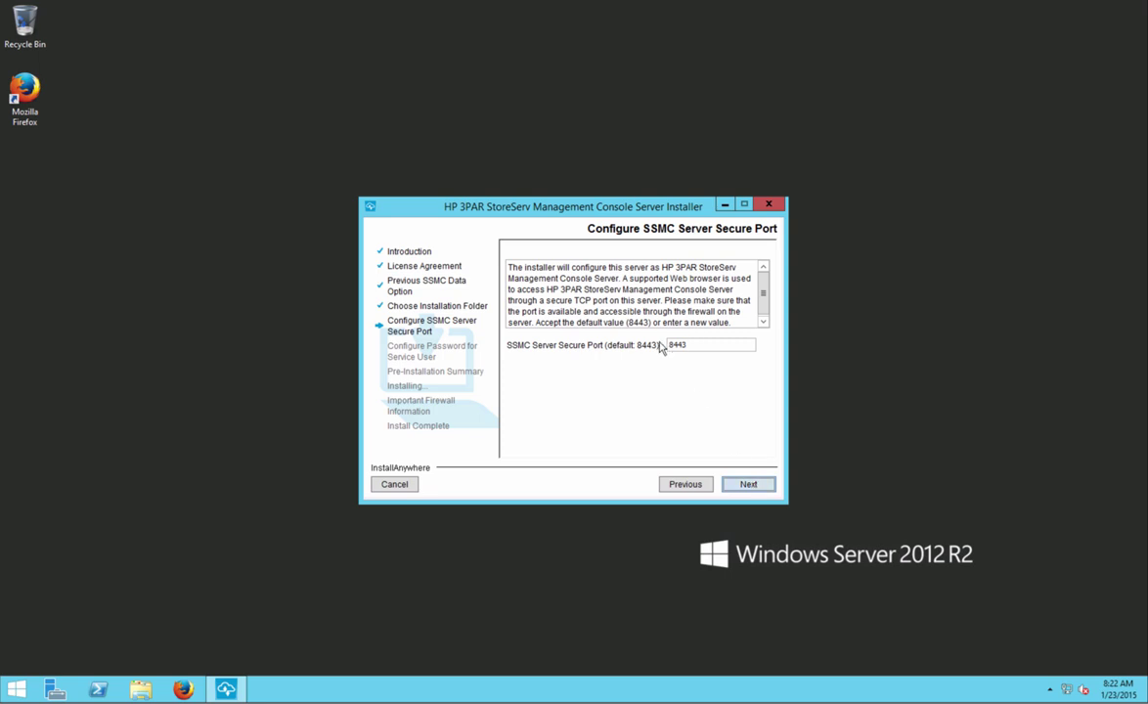
left_click(745, 487)
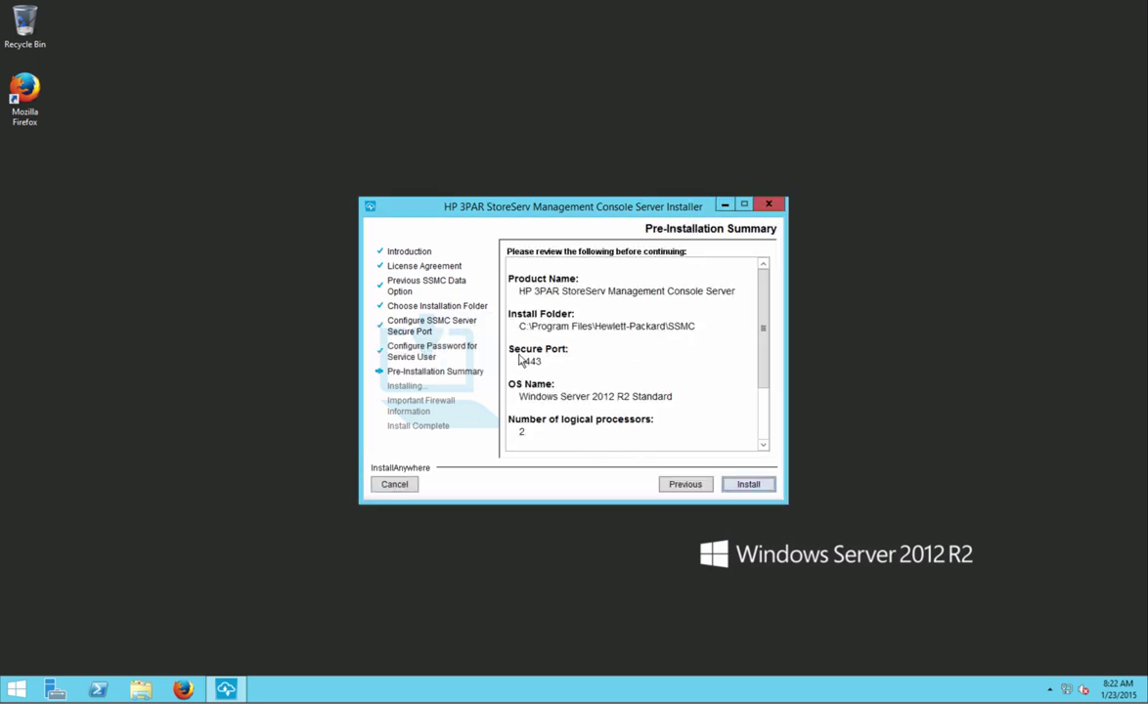
left_click(746, 484)
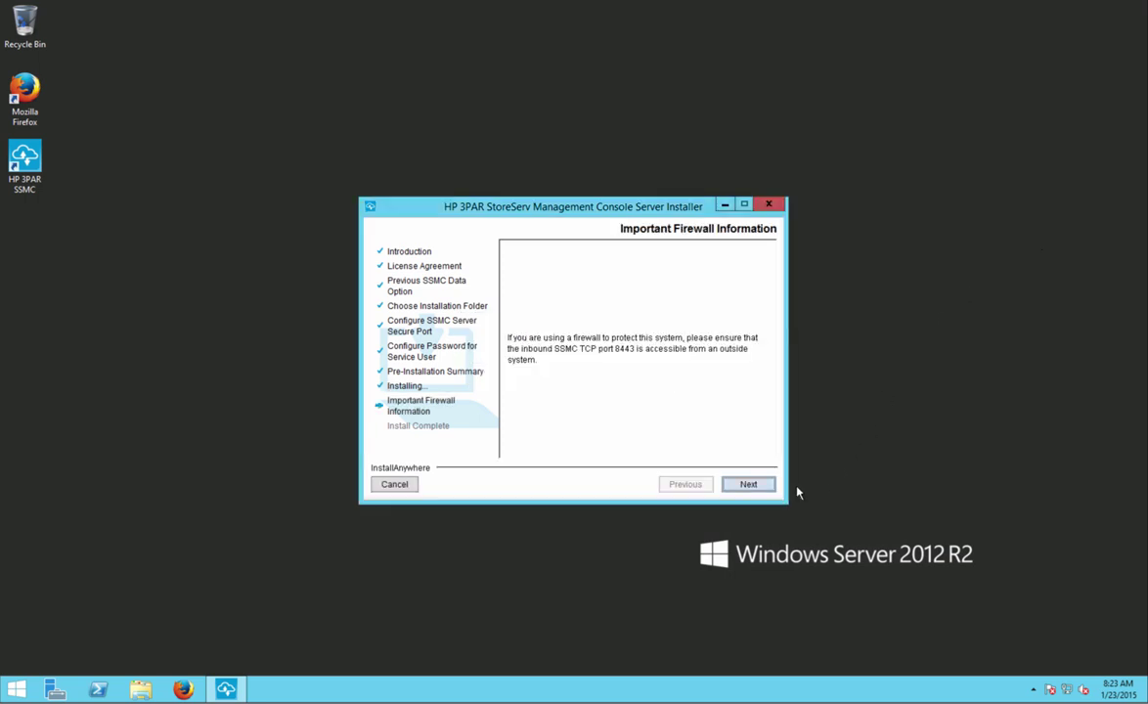
left_click(748, 484)
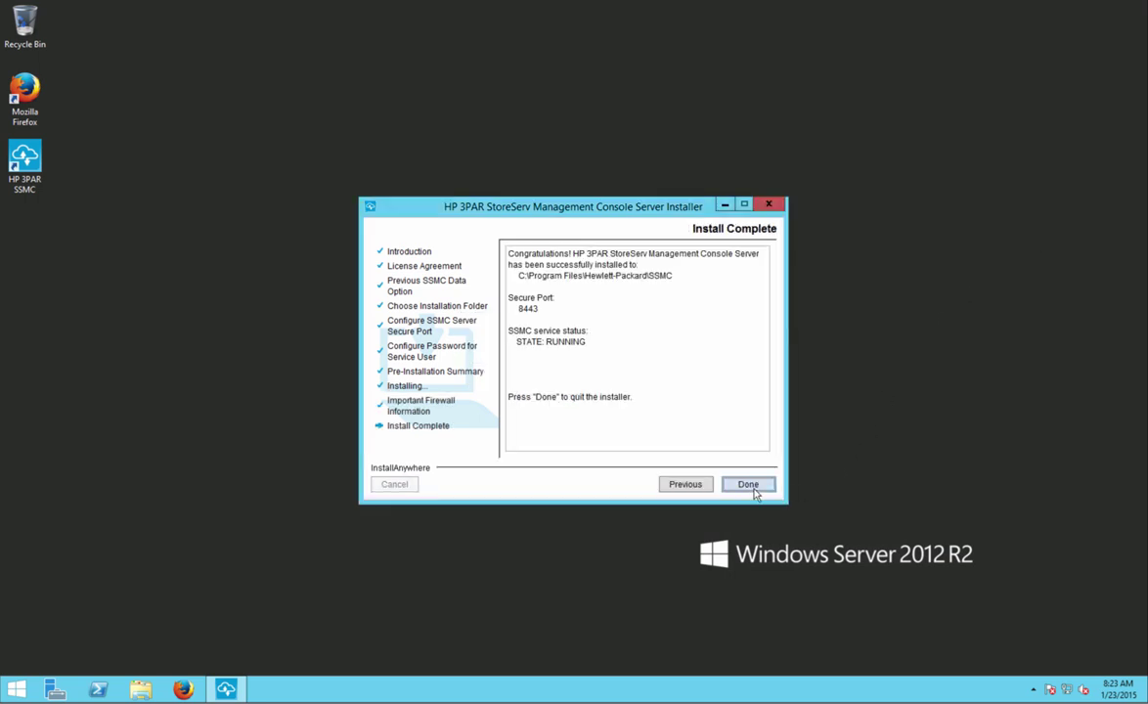
left_click(748, 484)
- Launch the HP 3PAR SSMC shortcut and add a security exception for localhost:8443
double_click(46, 179)
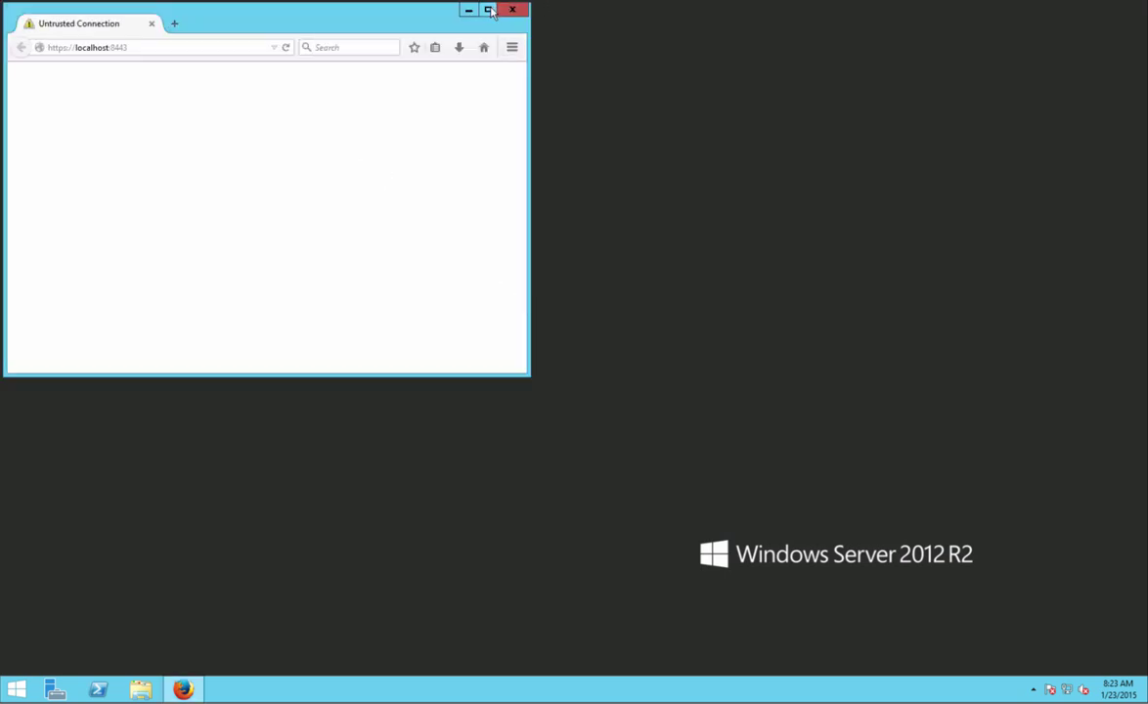
left_click(488, 9)
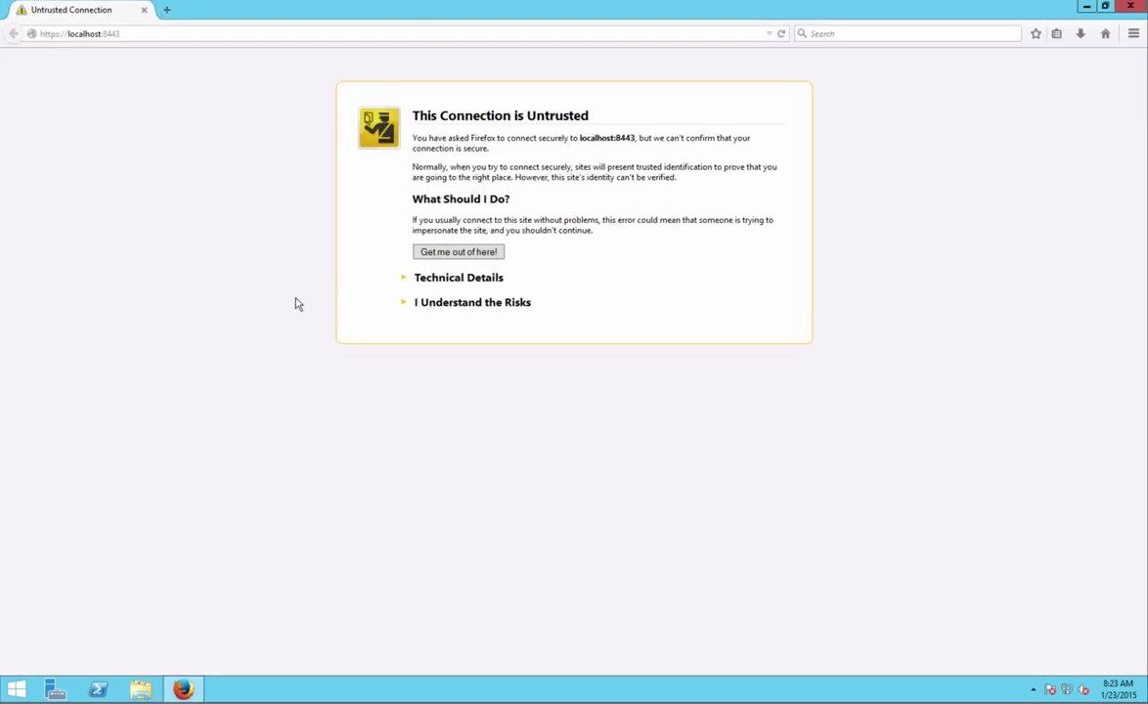
left_click(450, 304)
left_click(462, 386)
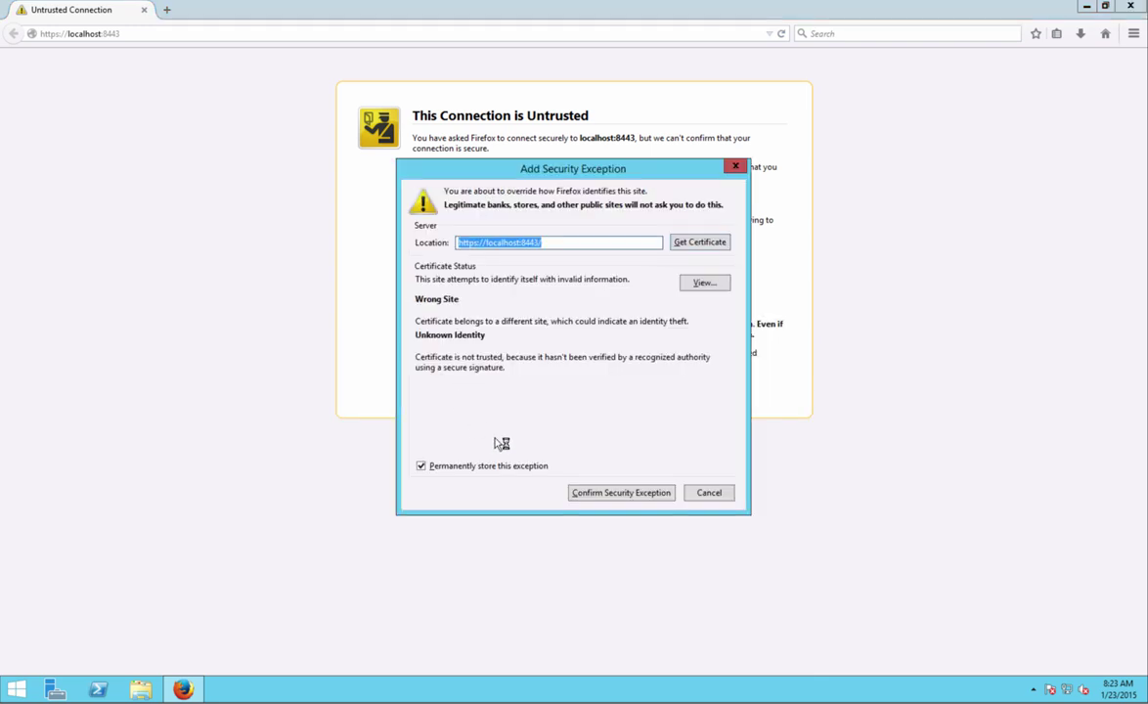
left_click(622, 493)
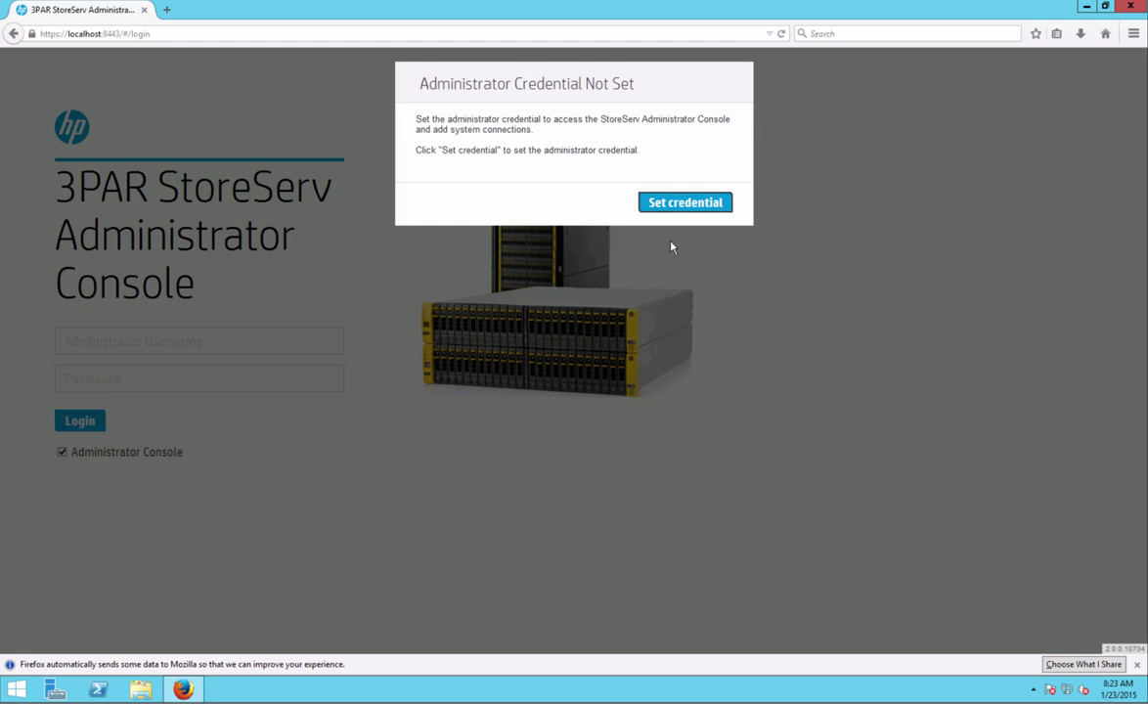
- Set and confirm the administrator credential's password, then save it
left_click(690, 205)
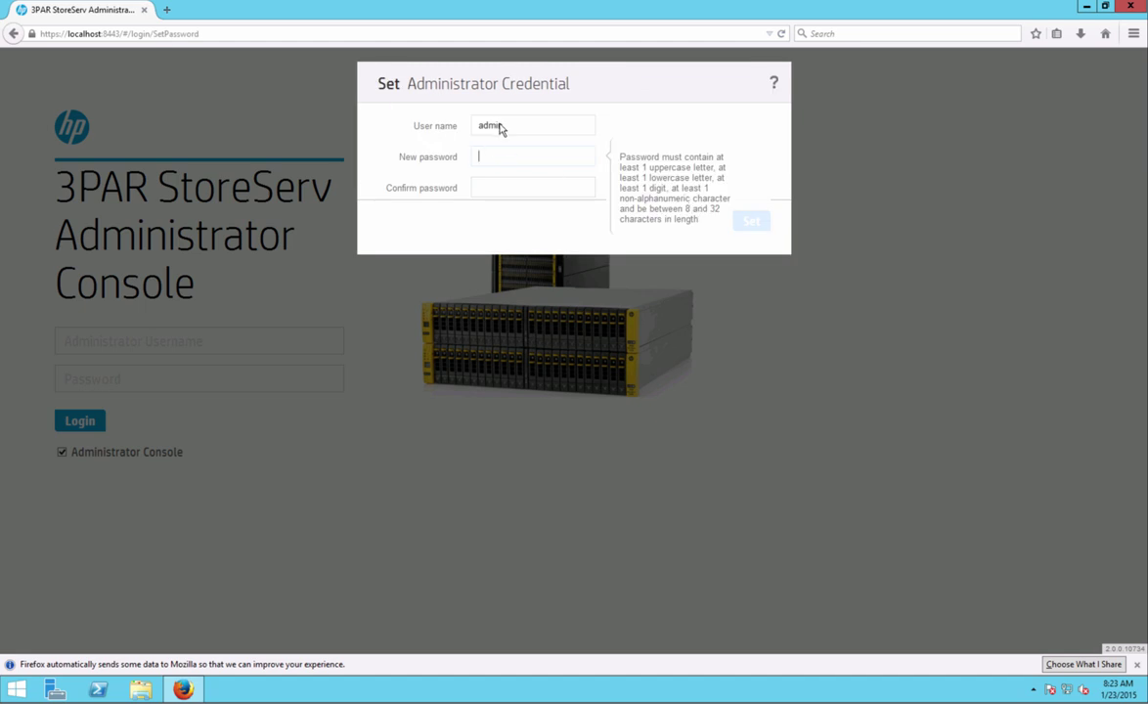
left_click(479, 156)
type("••••••")
key("BackSpace")
key("BackSpace")
key("BackSpace")
key("BackSpace")
key("BackSpace")
key("BackSpace")
type("••••••••••••")
key("Tab")
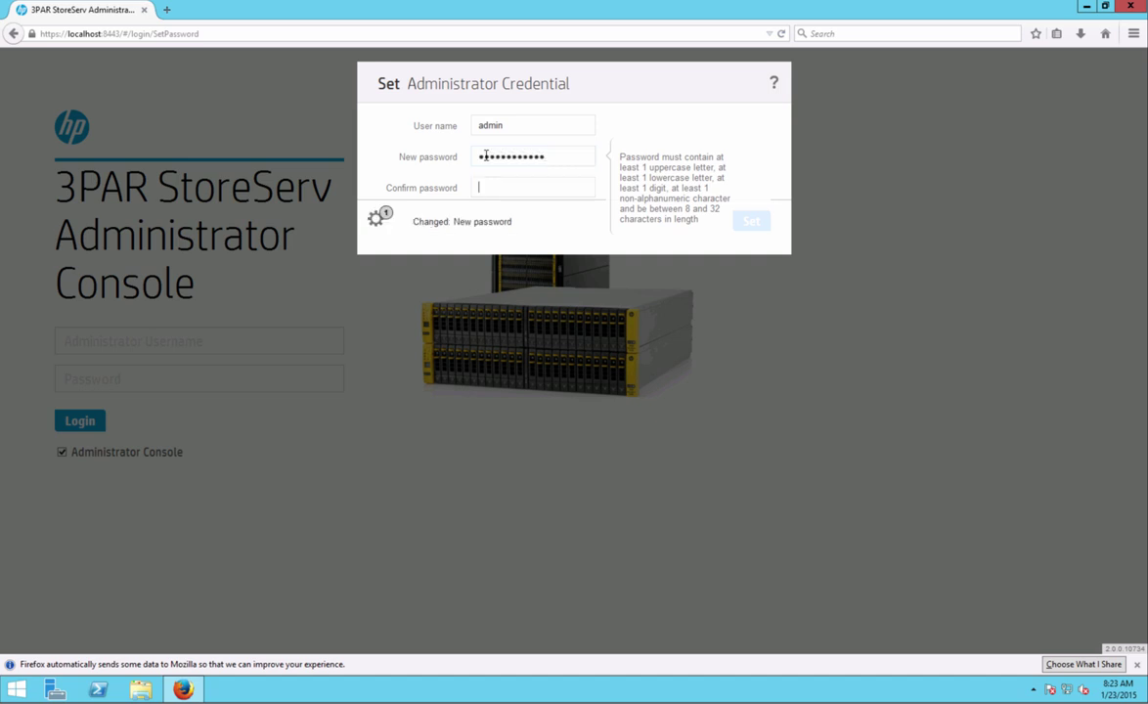
type("•••••••••••••")
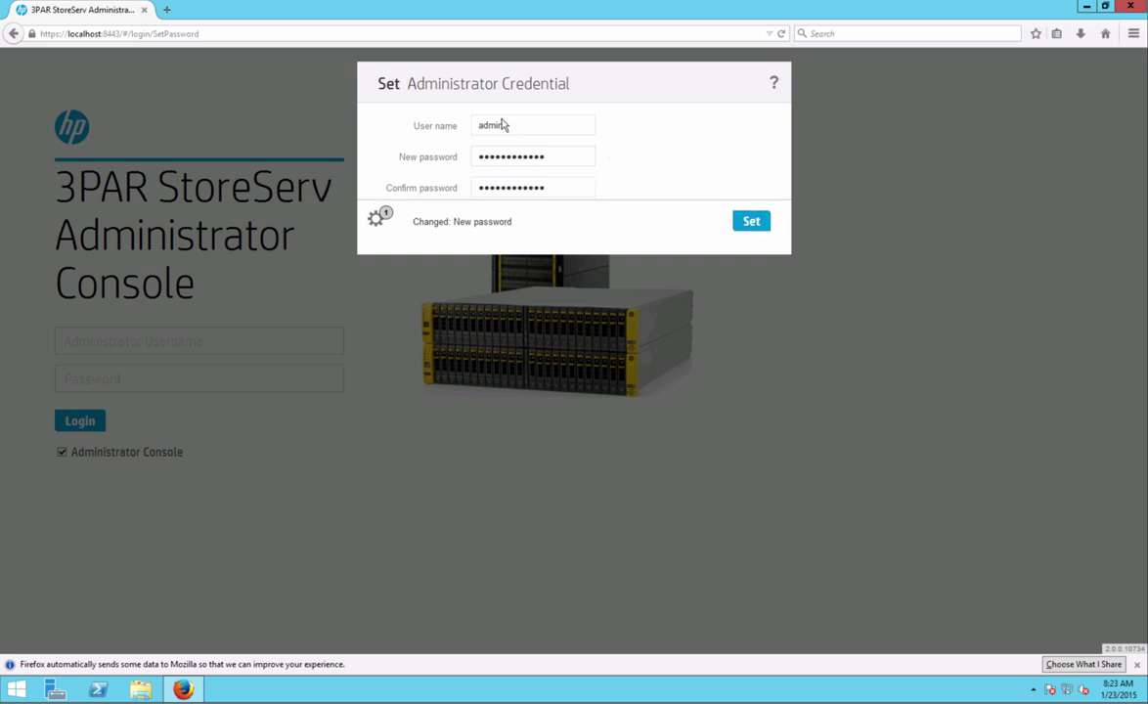
left_click(758, 223)
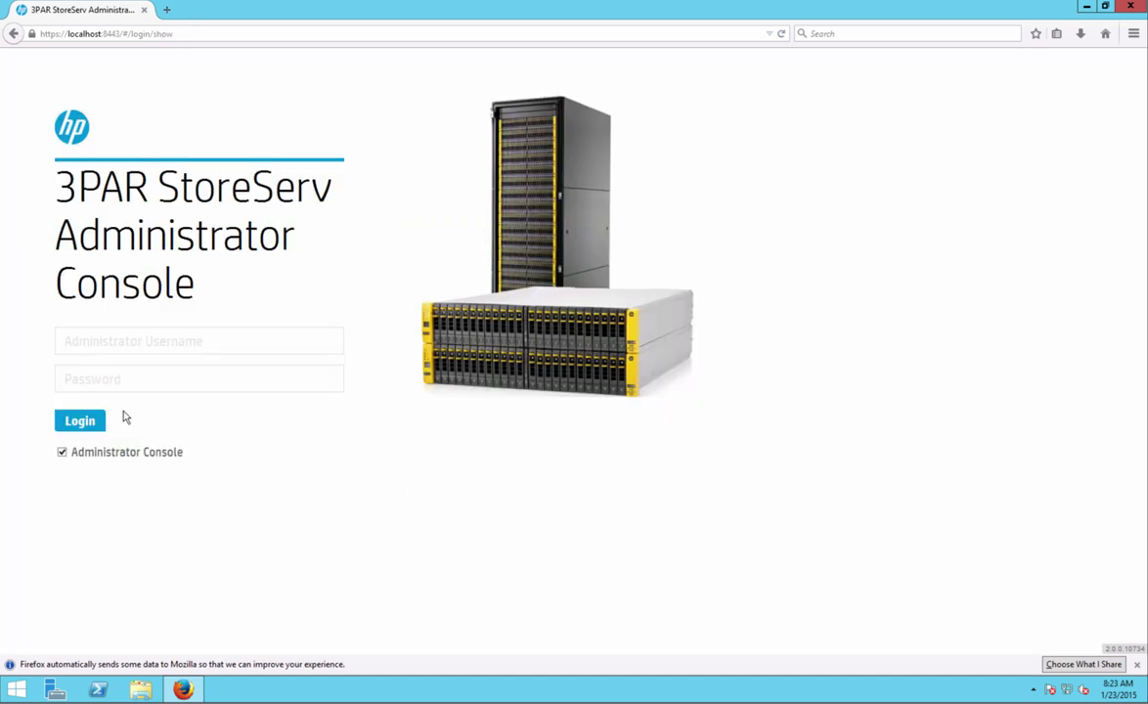
- Enter the corrected administrator user name and its password in the sign-in form
left_click(114, 341)
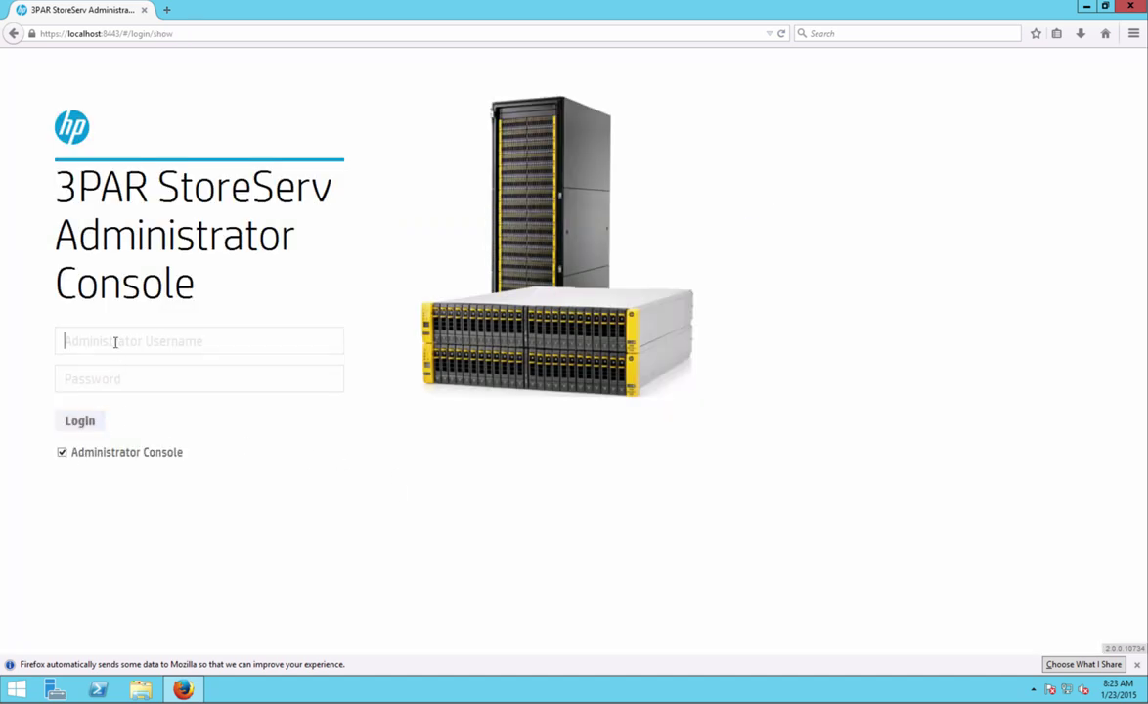
type("aaaaadmin")
key("Tab")
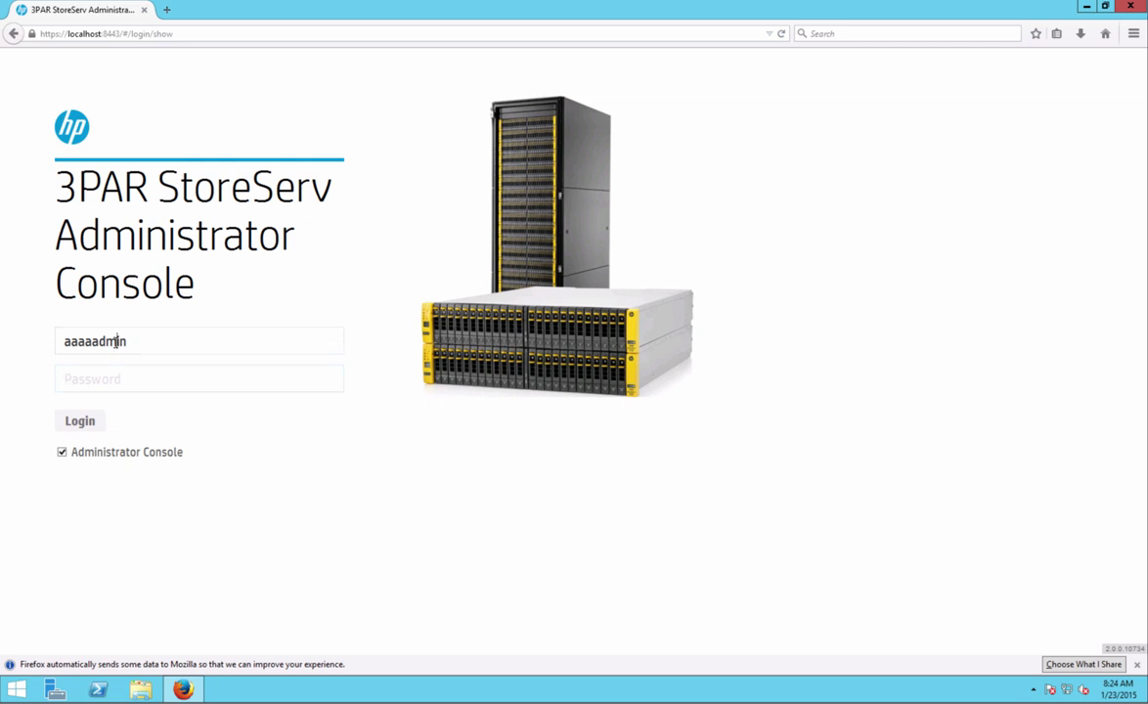
double_click(115, 342)
type("admin")
key("Tab")
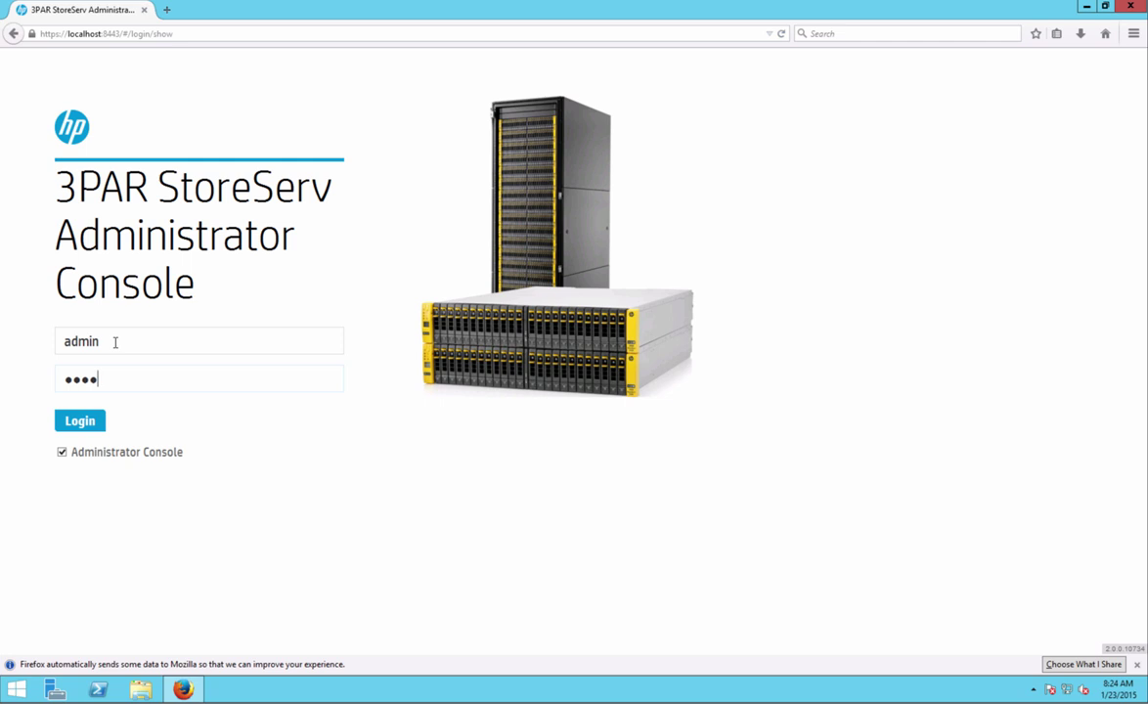
- Log in and add storage systems 192.168.47.63 and 192.168.47.65 with their credentials
left_click(80, 427)
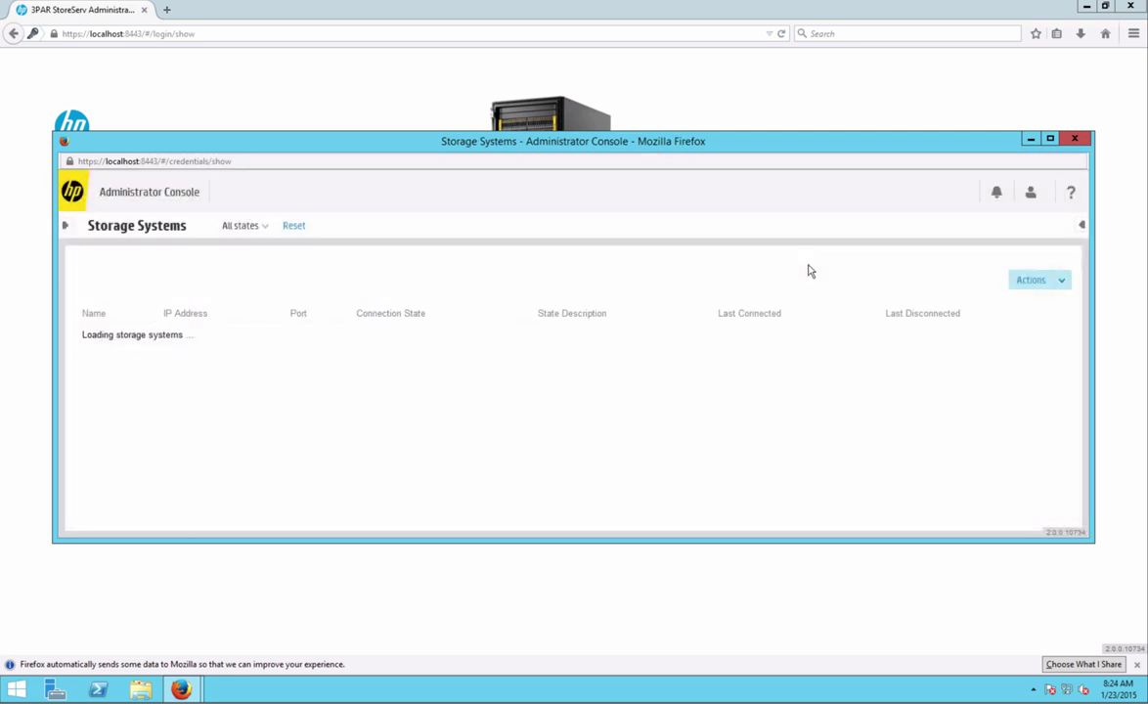
left_click(1062, 285)
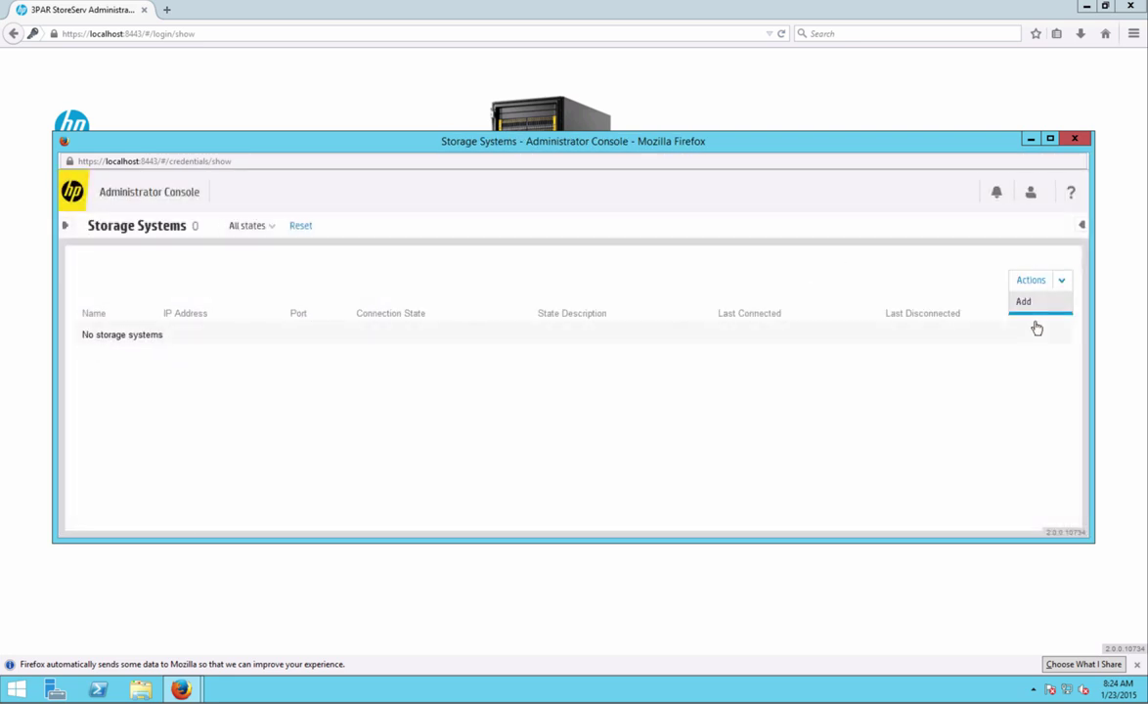
left_click(1024, 310)
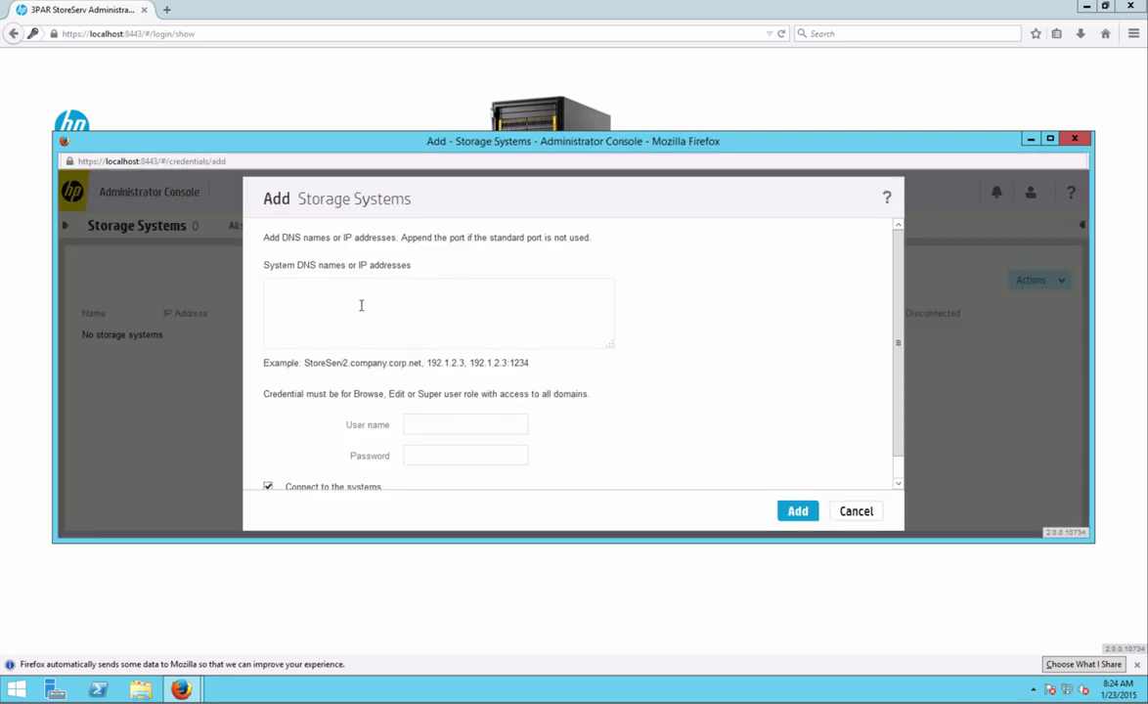
type("19")
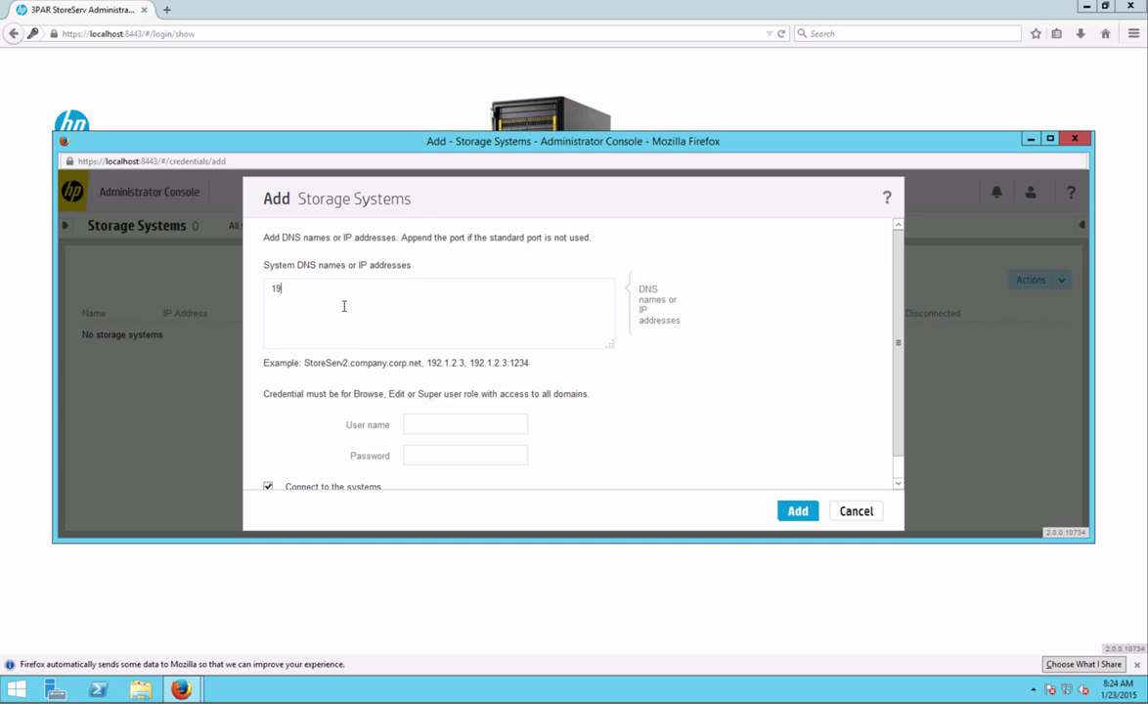
type("2.168.47.63,192.168.47.65")
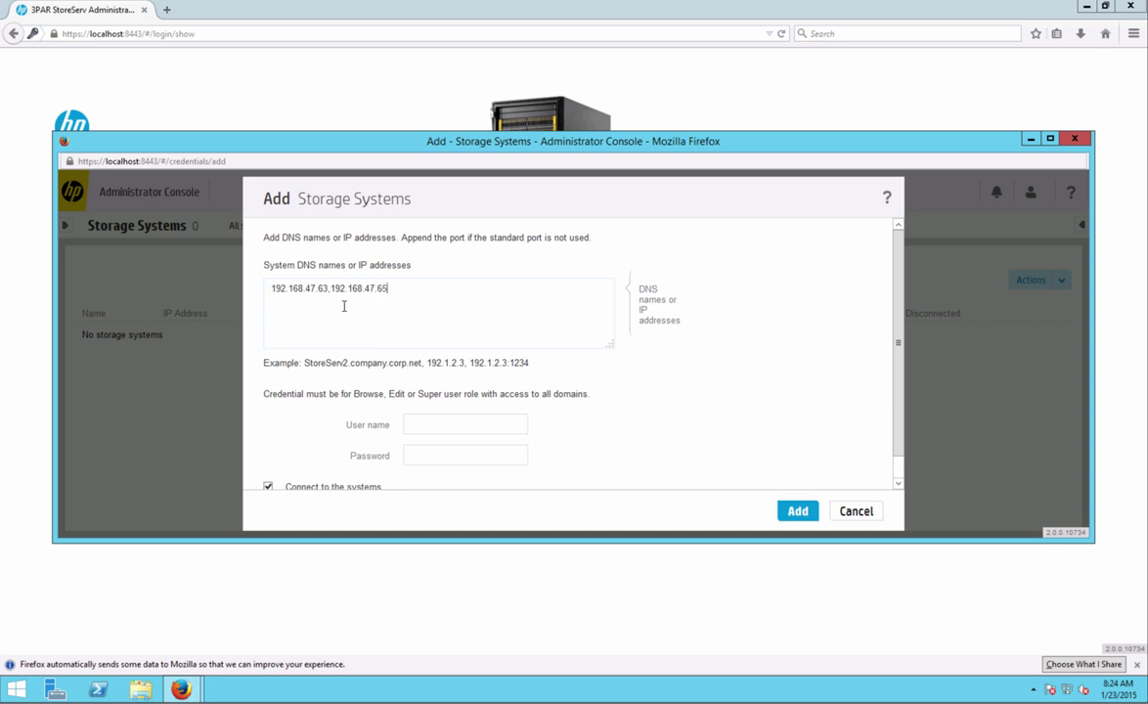
left_click(433, 420)
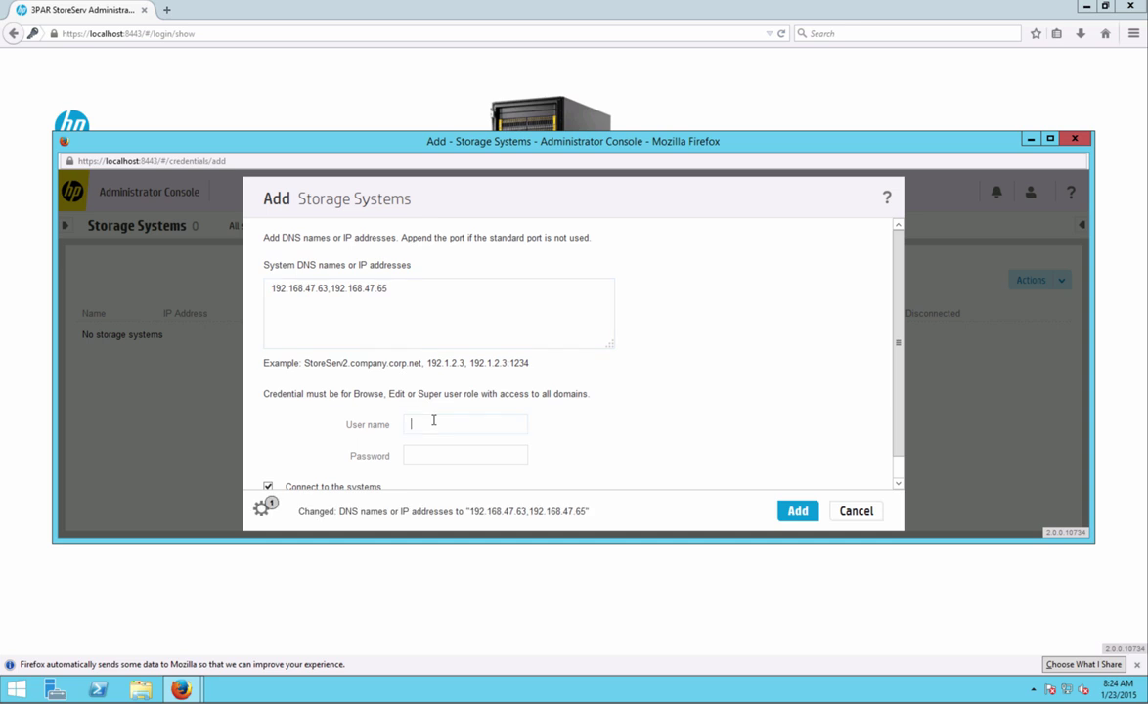
type("3paradm")
key("Tab")
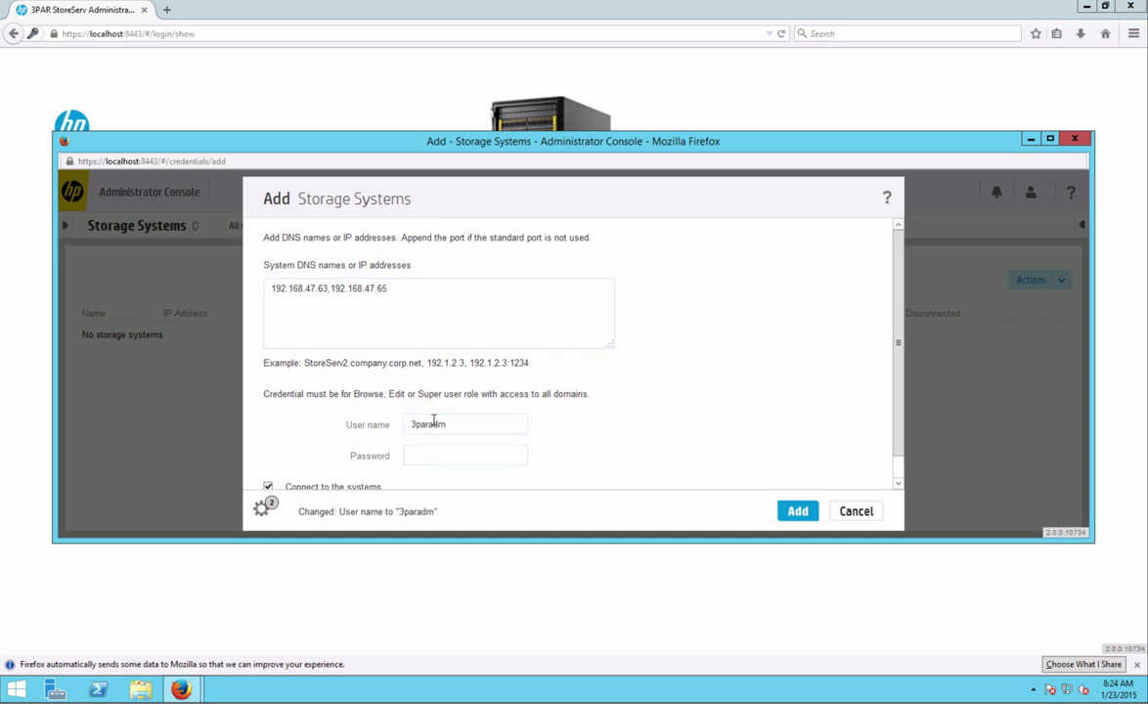
left_click(797, 510)
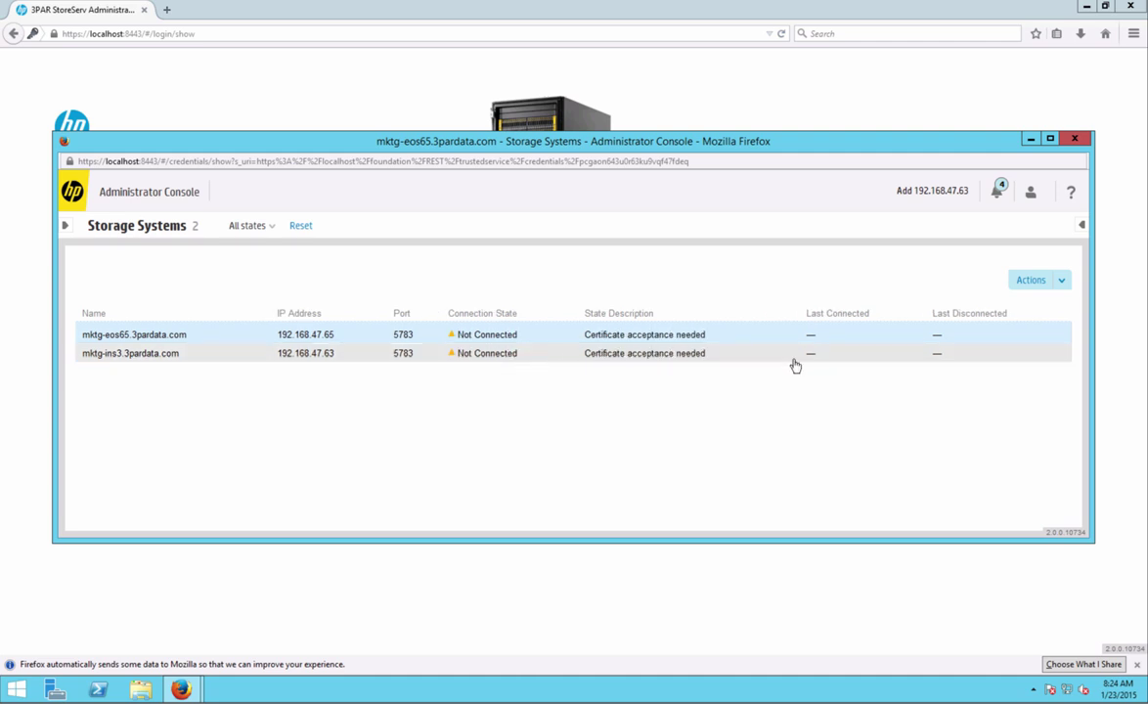
- Accept and cache the certificates for mktg-eos65 and mktg-ins3
left_click(1062, 283)
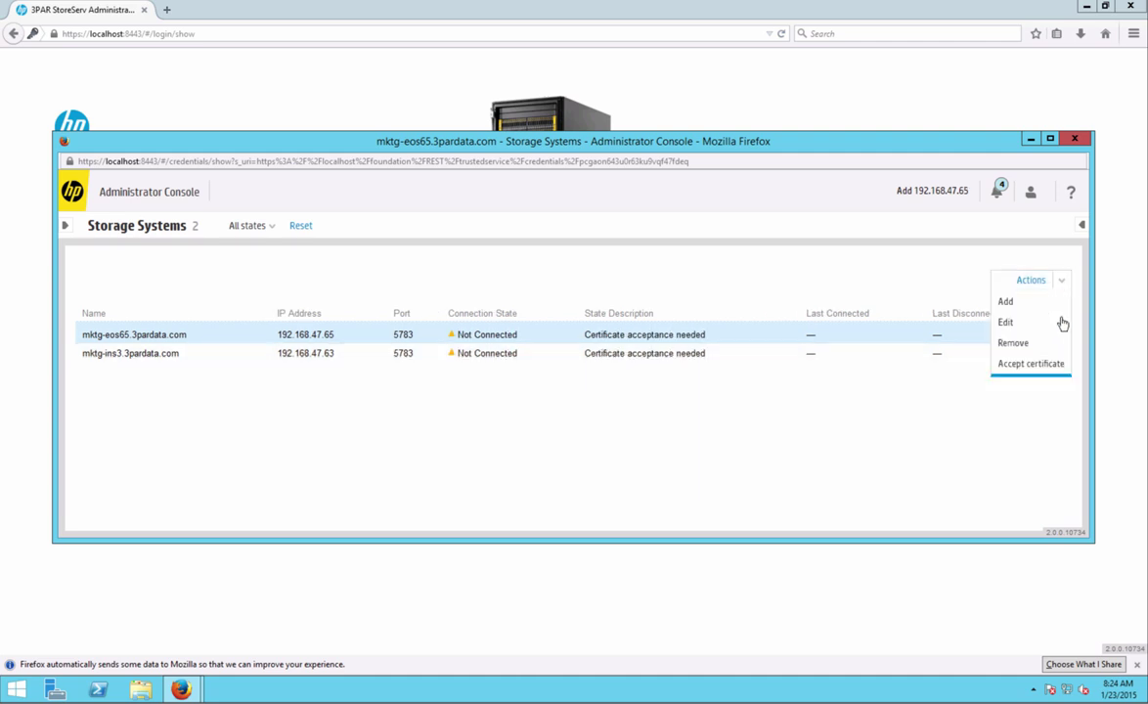
left_click(1031, 364)
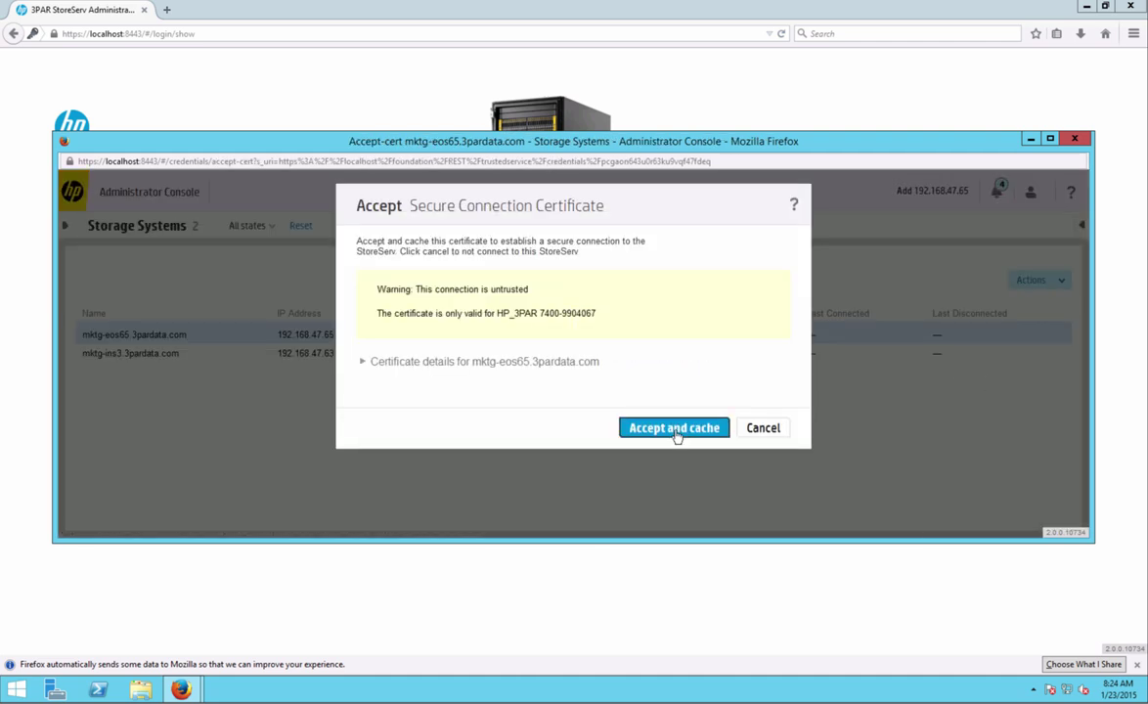
left_click(672, 431)
left_click(625, 353)
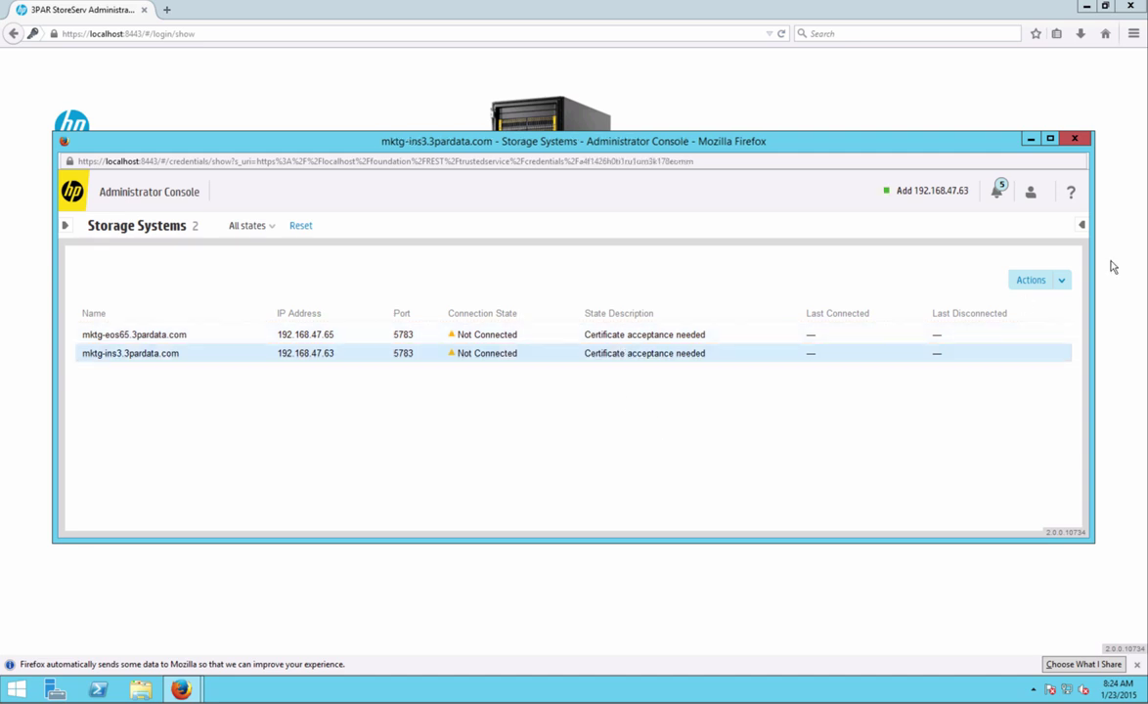
left_click(1062, 280)
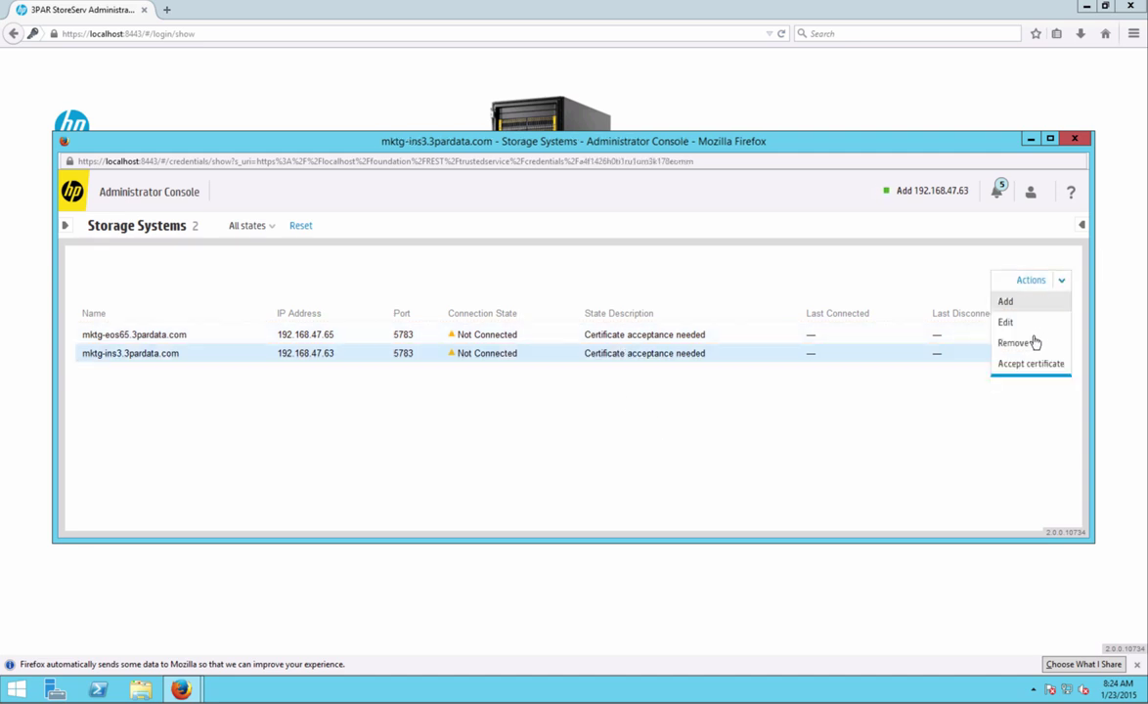
left_click(1024, 365)
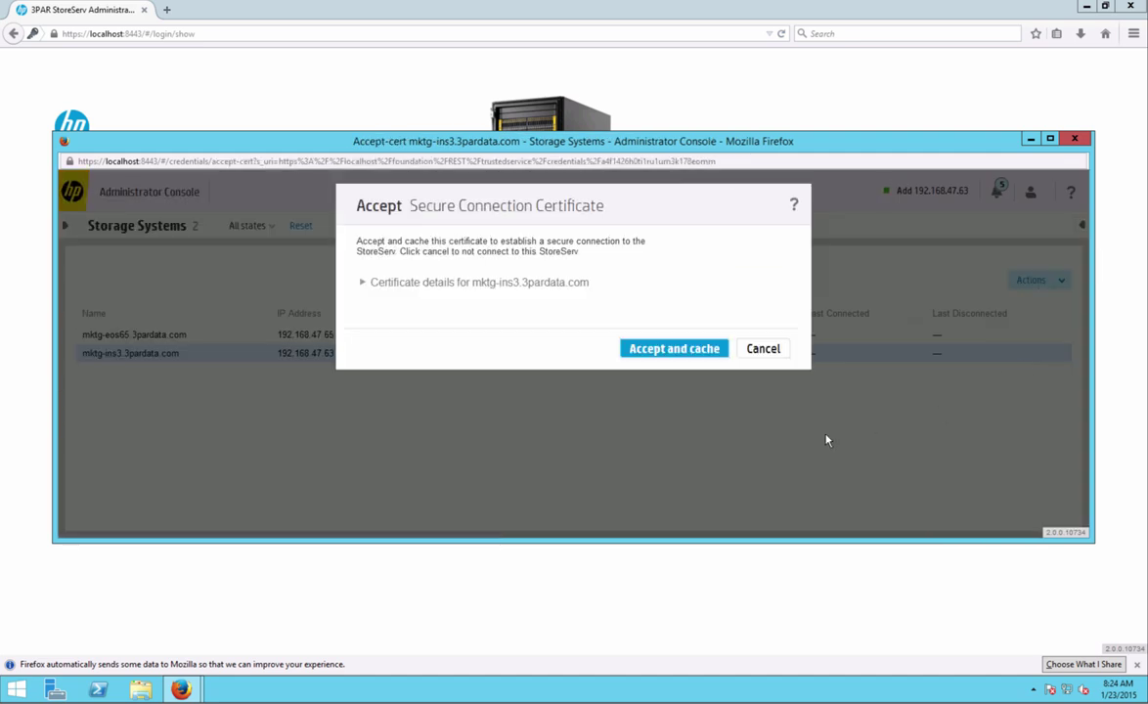
left_click(675, 349)
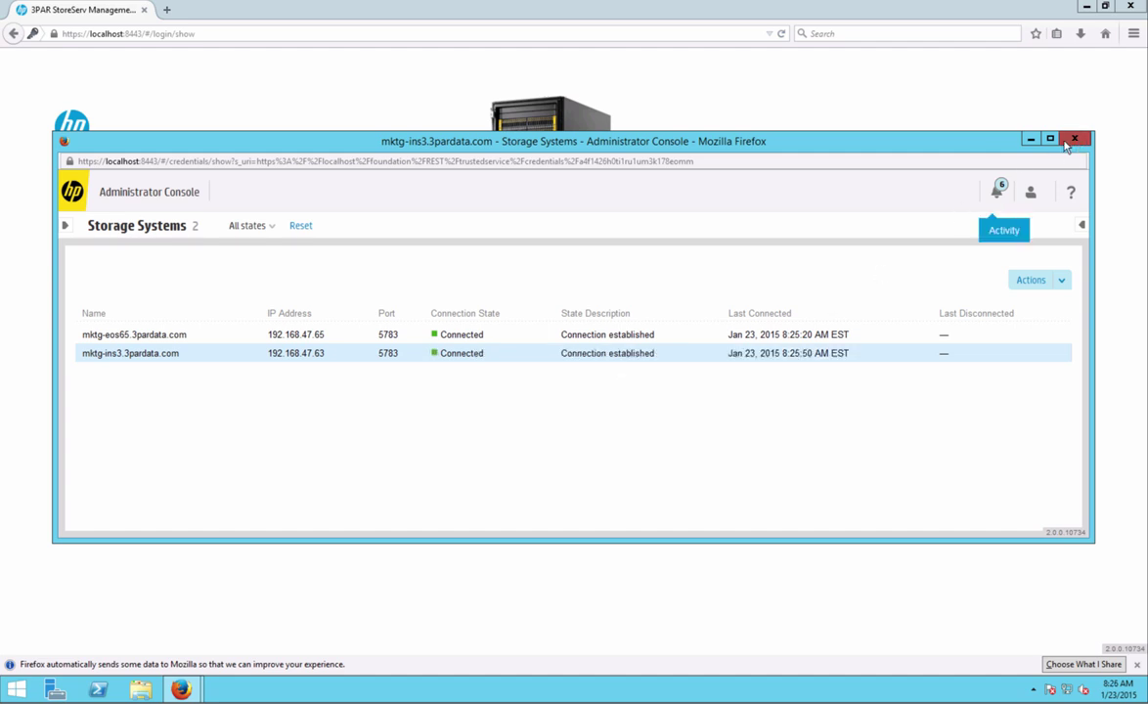
- Log in as the storage user, let Firefox remember the password, and open the 3PAR StoreServ menu
left_click(182, 338)
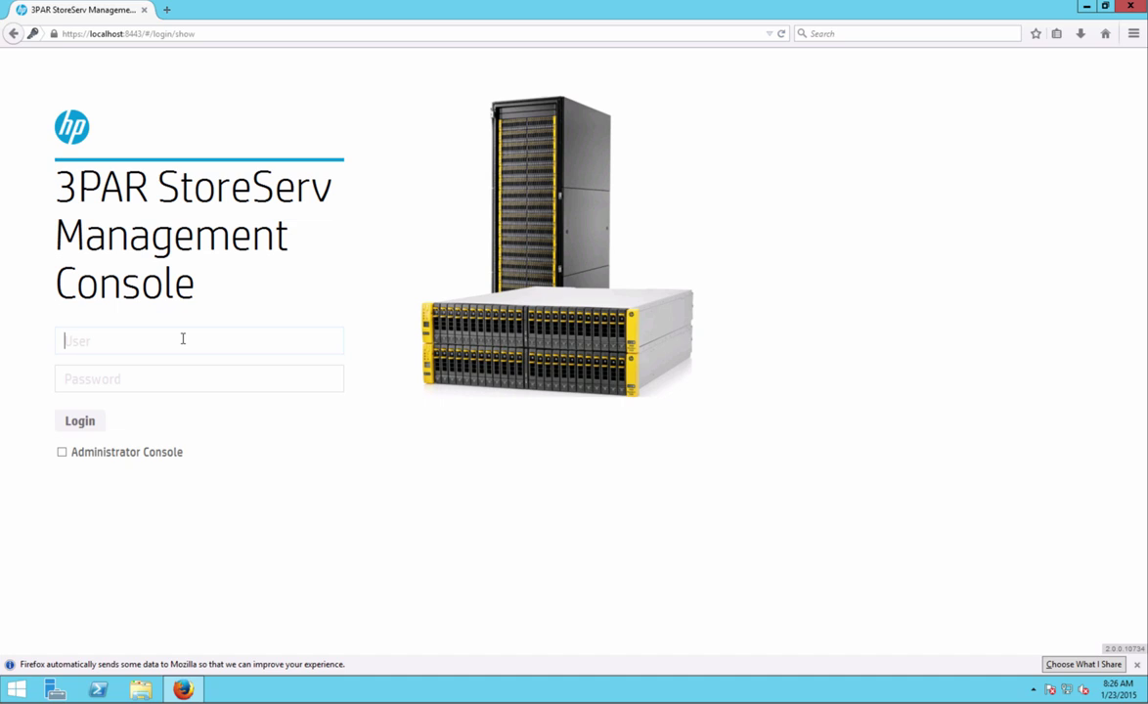
type("3paradm")
key("Tab")
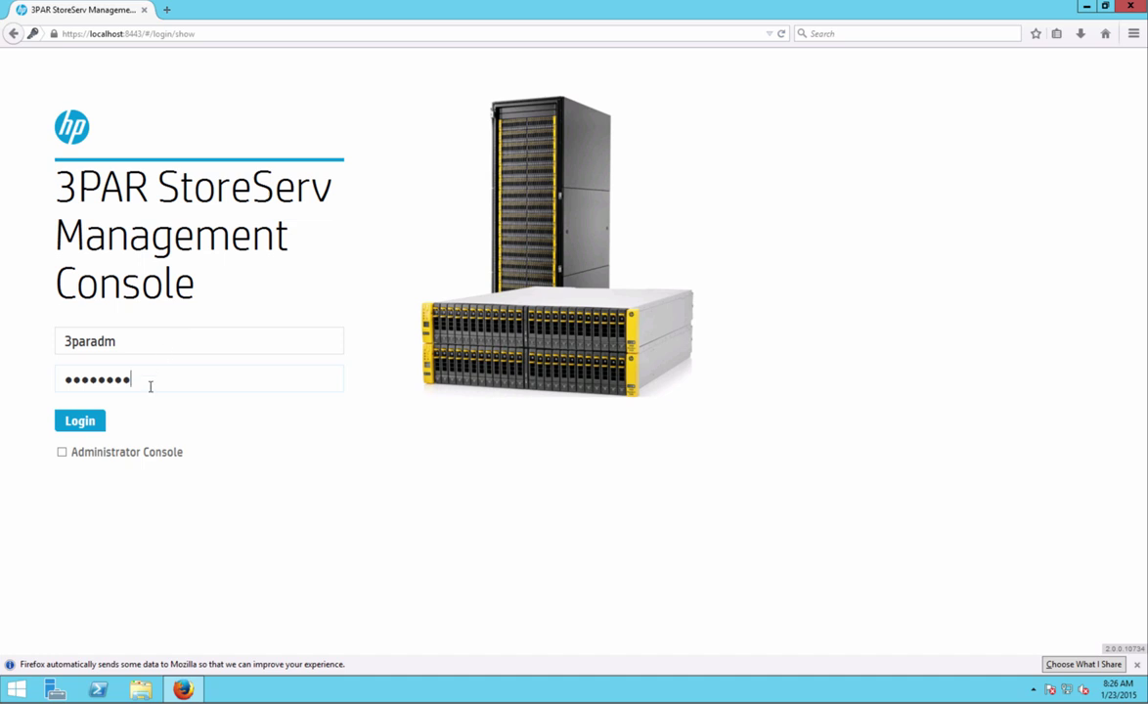
left_click(77, 421)
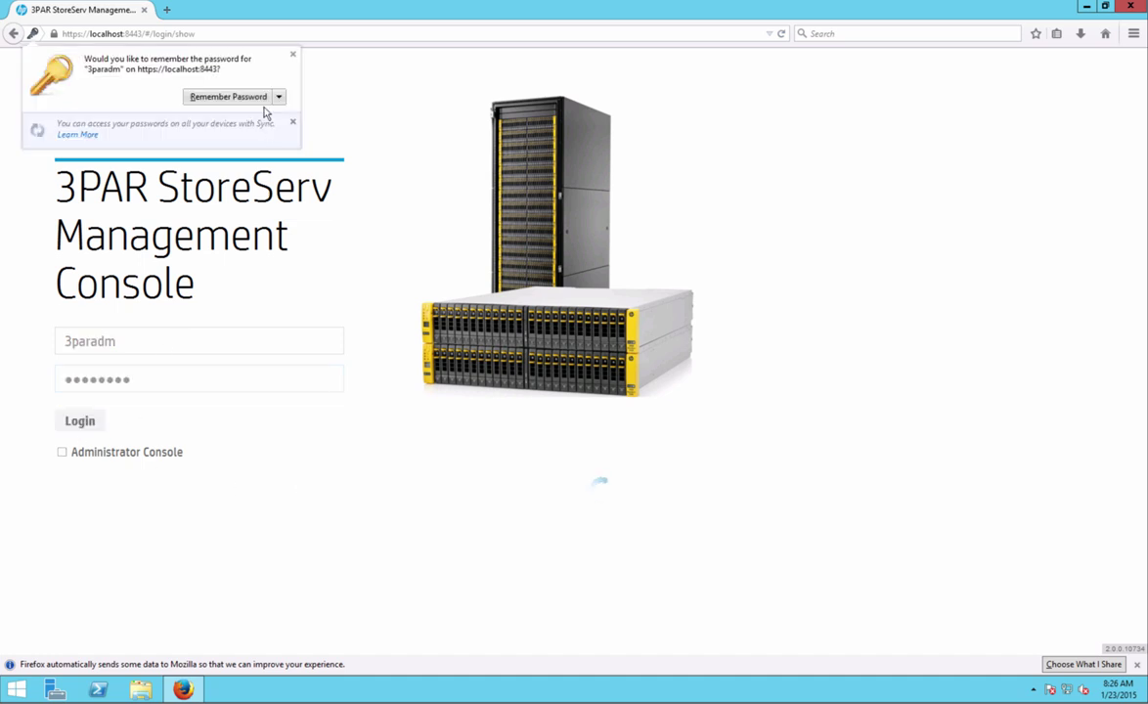
left_click(235, 96)
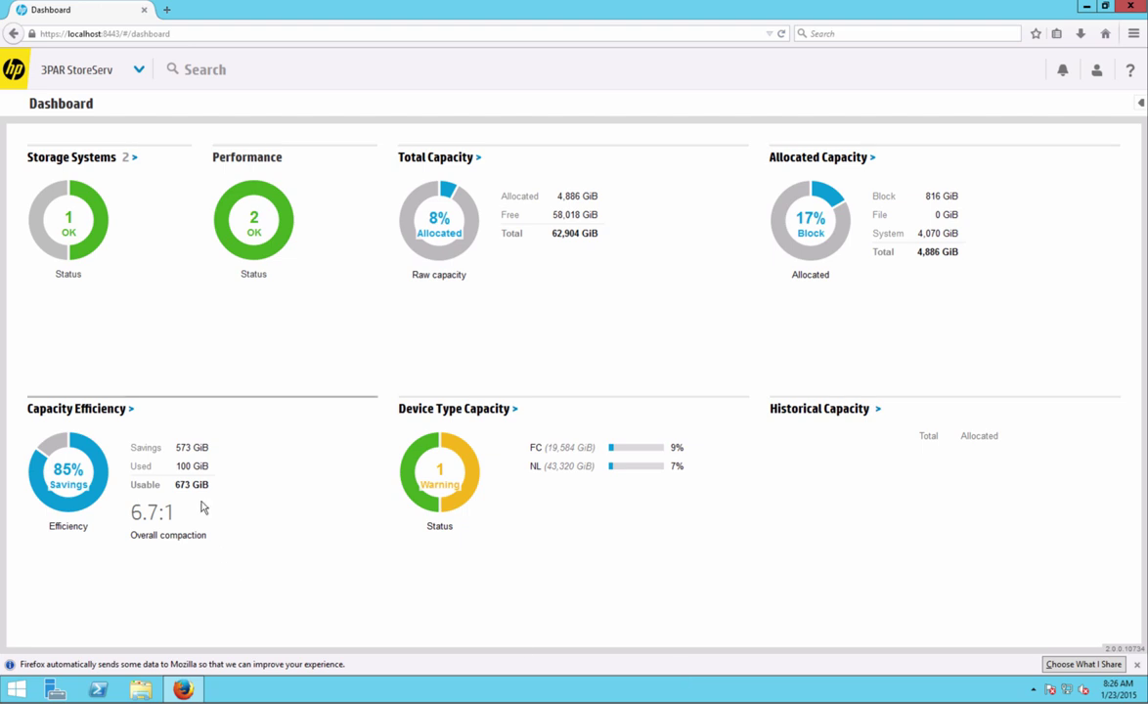
left_click(142, 69)
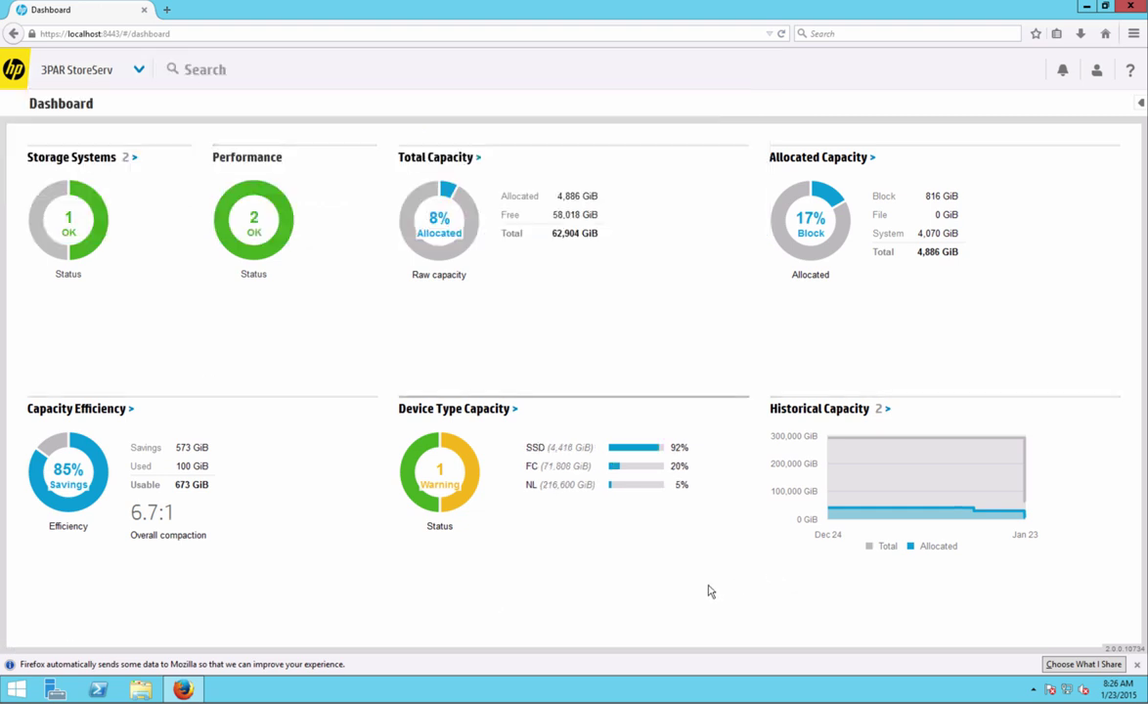
left_click(138, 70)
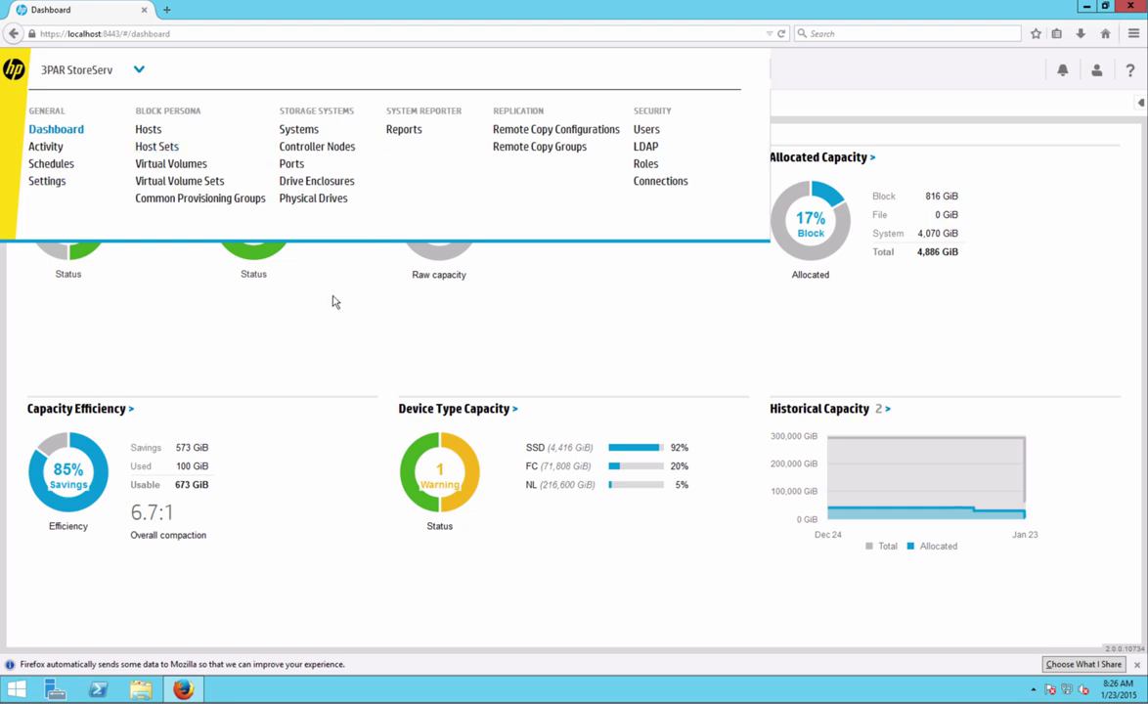